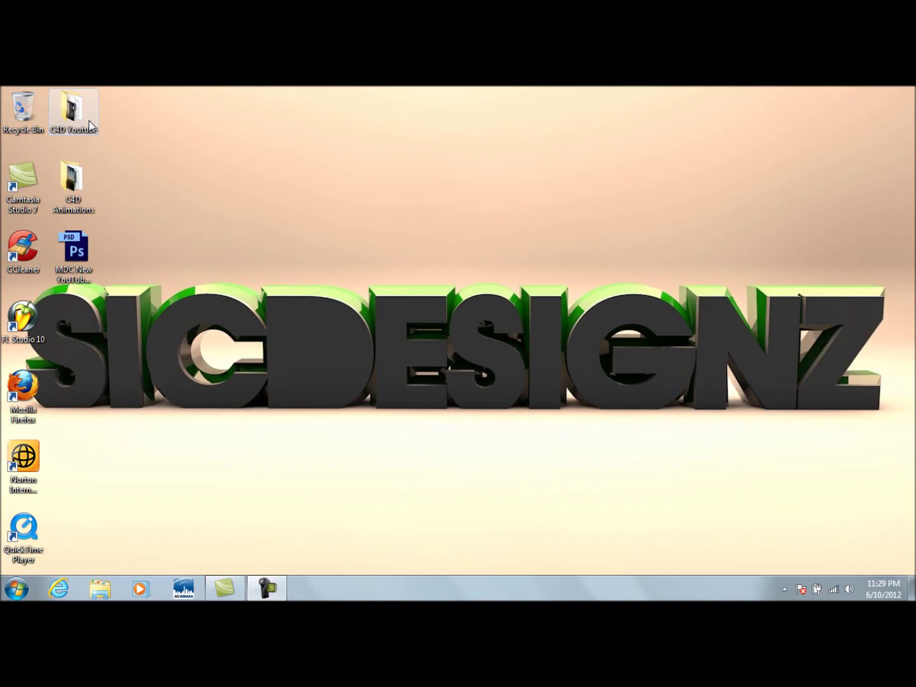
Step: View the SicDesignz Youtube Background Layout Vol 2 JPEG from the C4D Youtube folder, and close the image and folder
double_click(90, 126)
left_click(502, 460)
scroll(503, 460, "down", 1)
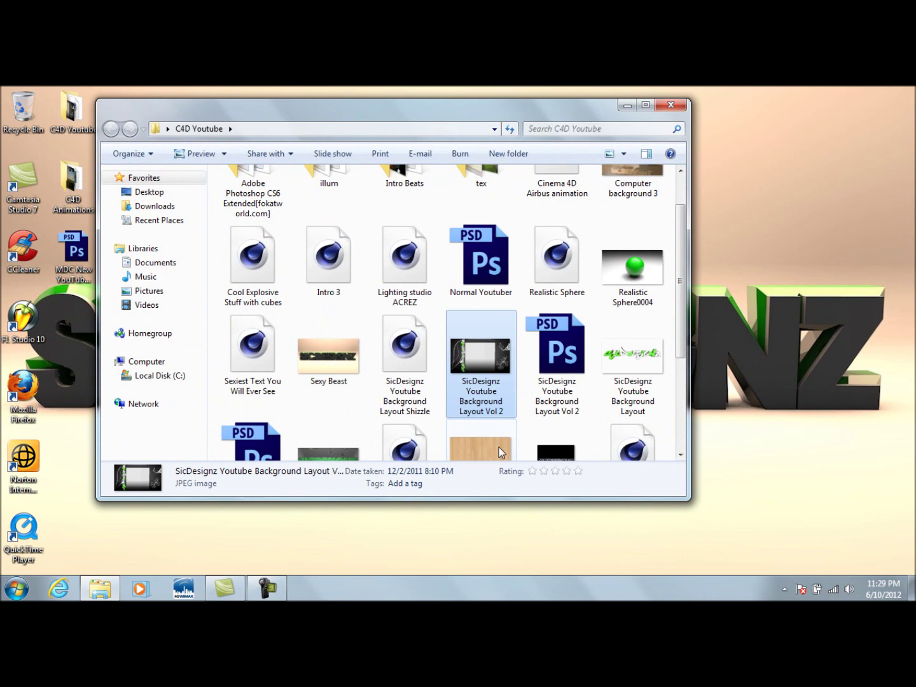
double_click(485, 394)
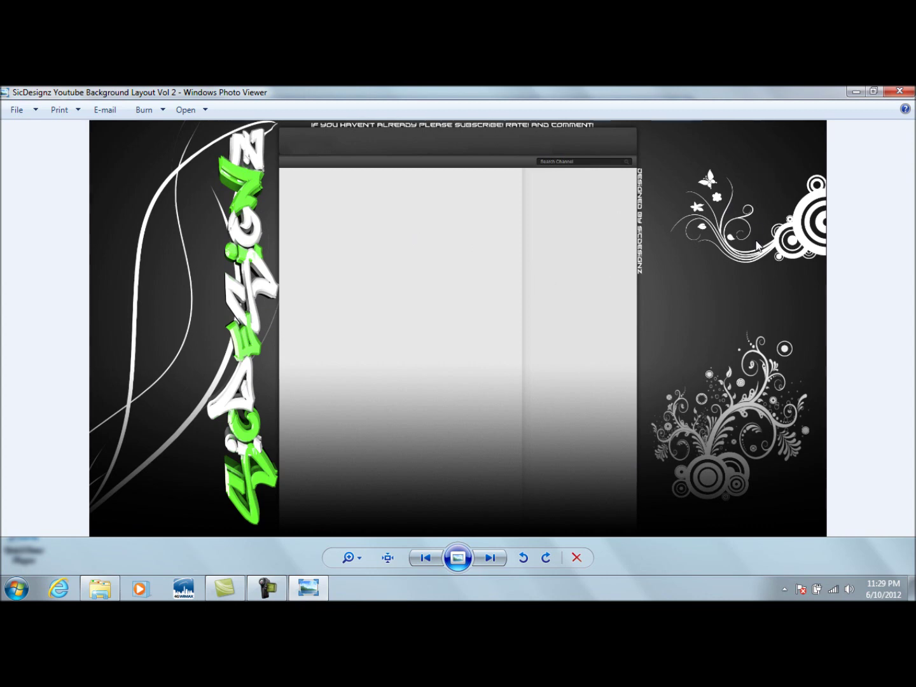
left_click(900, 91)
left_click(669, 106)
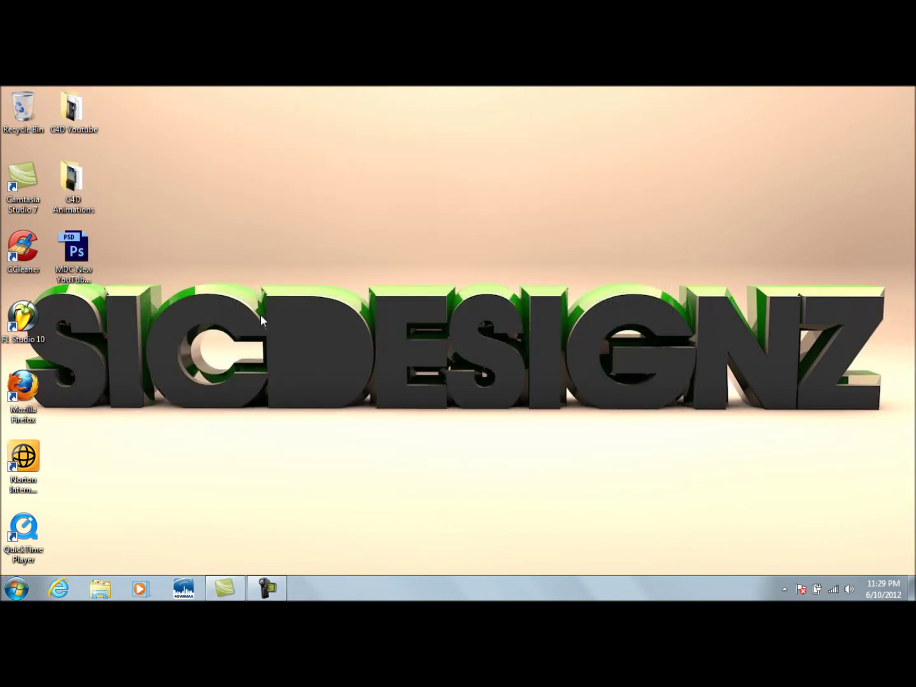
Step: Launch CINEMA 4D 64 Bit
left_click(71, 285)
left_click(139, 325)
left_click(20, 589)
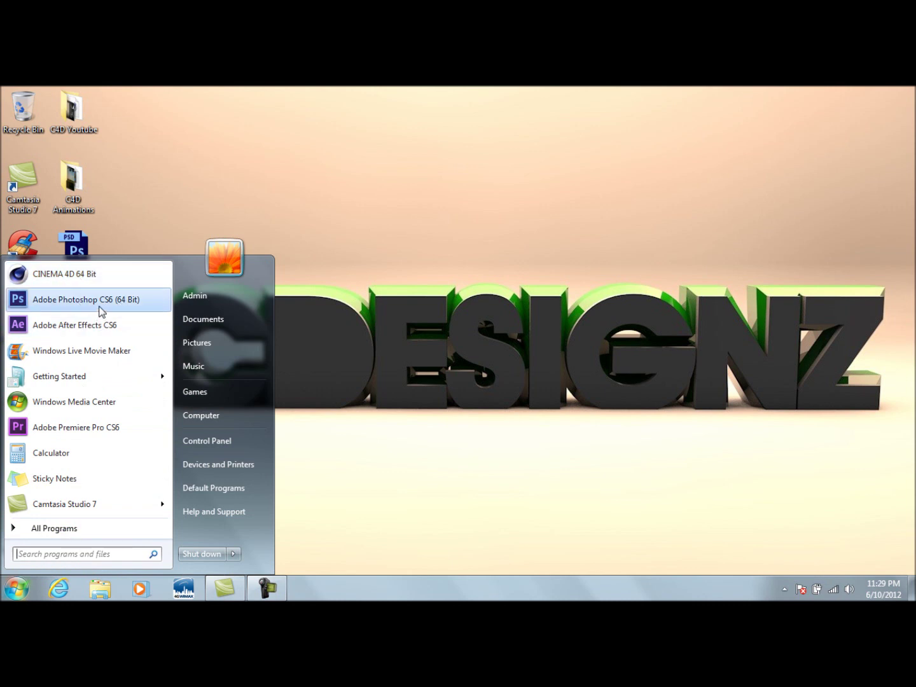
left_click(306, 334)
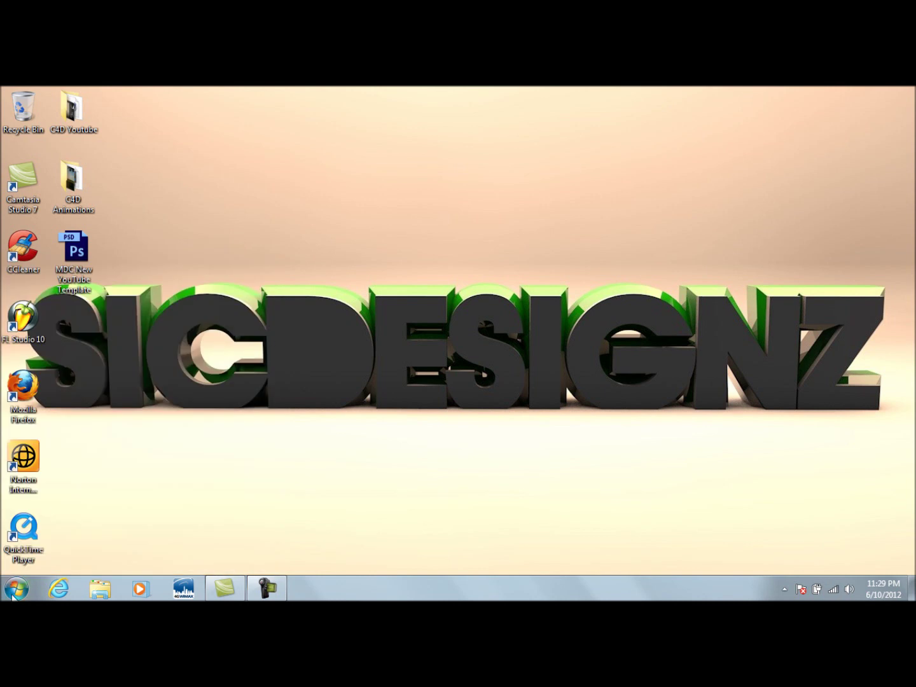
left_click(17, 589)
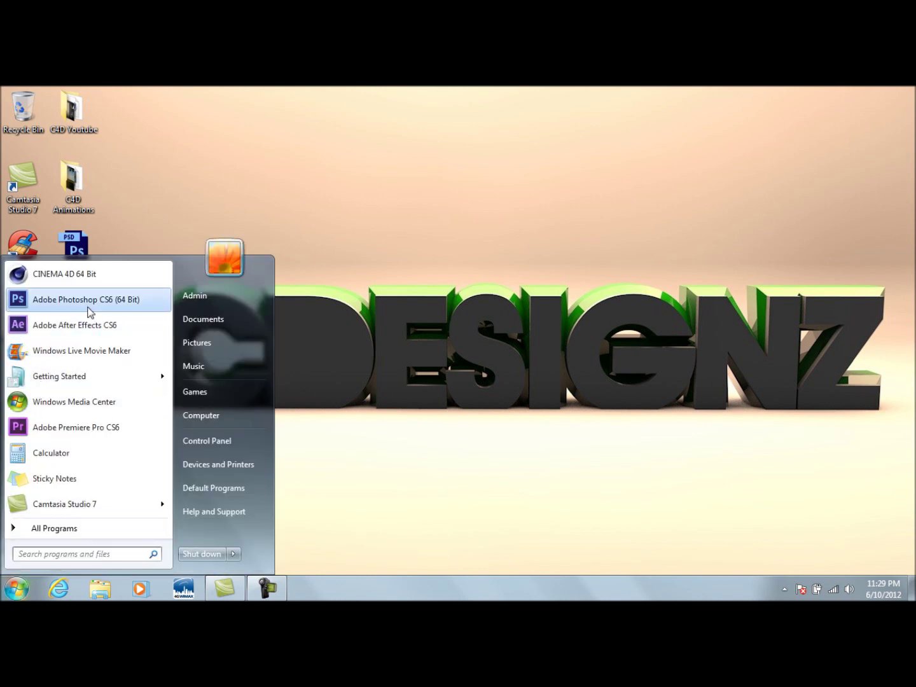
left_click(70, 273)
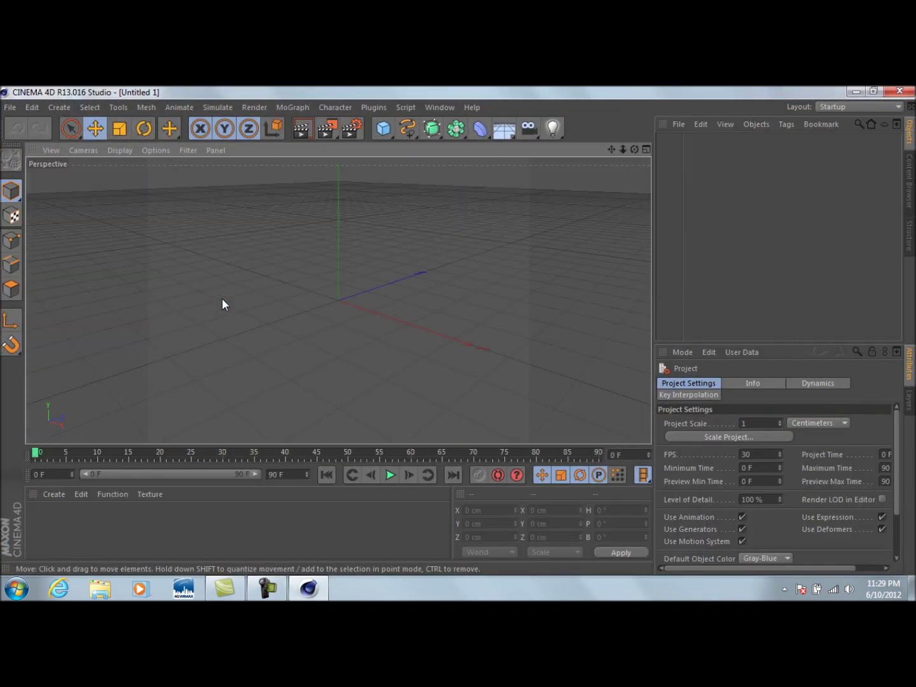
Step: Set the render output size to 1280 pixels wide by 720 pixels high
left_click(348, 132)
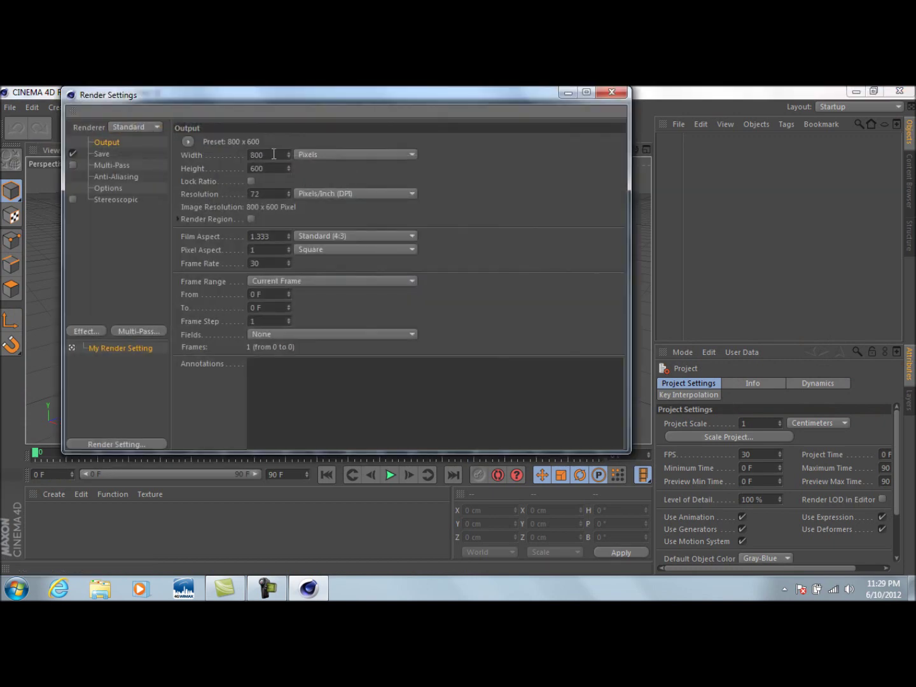
type("1280")
left_click(269, 166)
type("720")
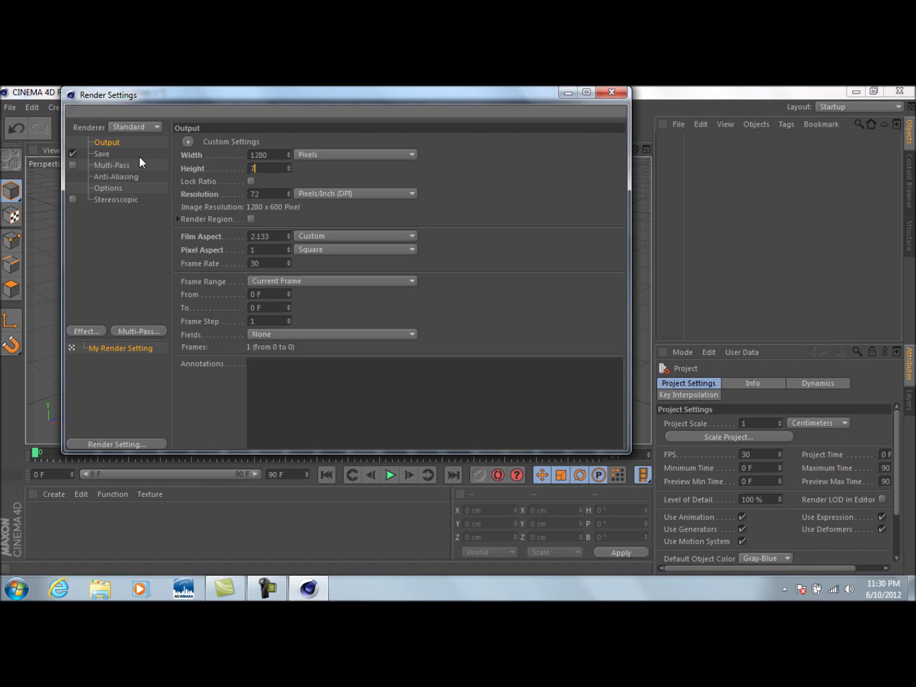
key("Tab")
key("Tab")
key("Tab")
key("Tab")
key("Tab")
Step: Configure the render to save as a PNG with alpha channel, to a Desktop file named Youtube Text
left_click(101, 155)
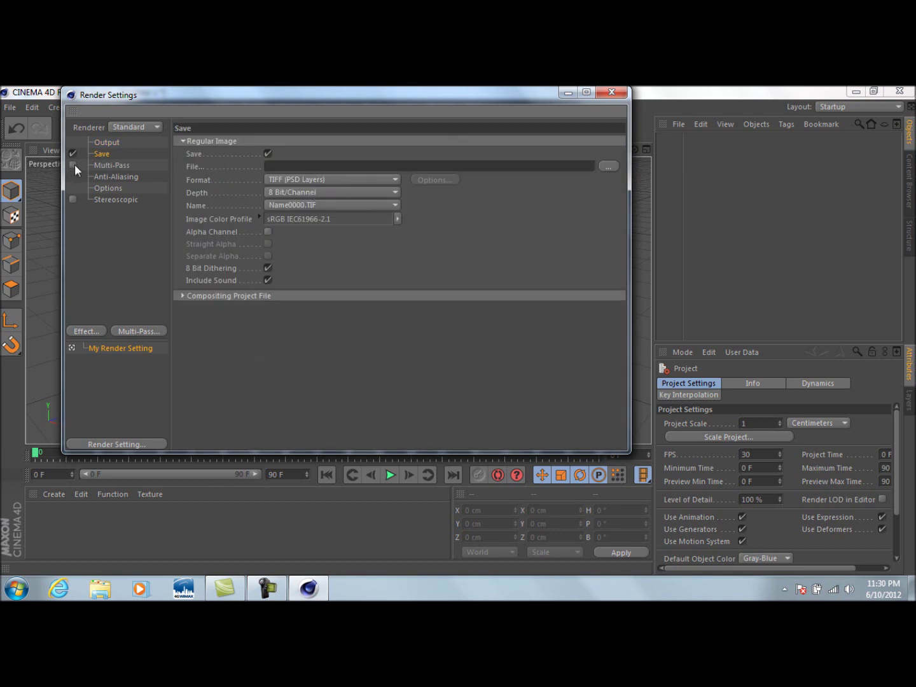
left_click(388, 182)
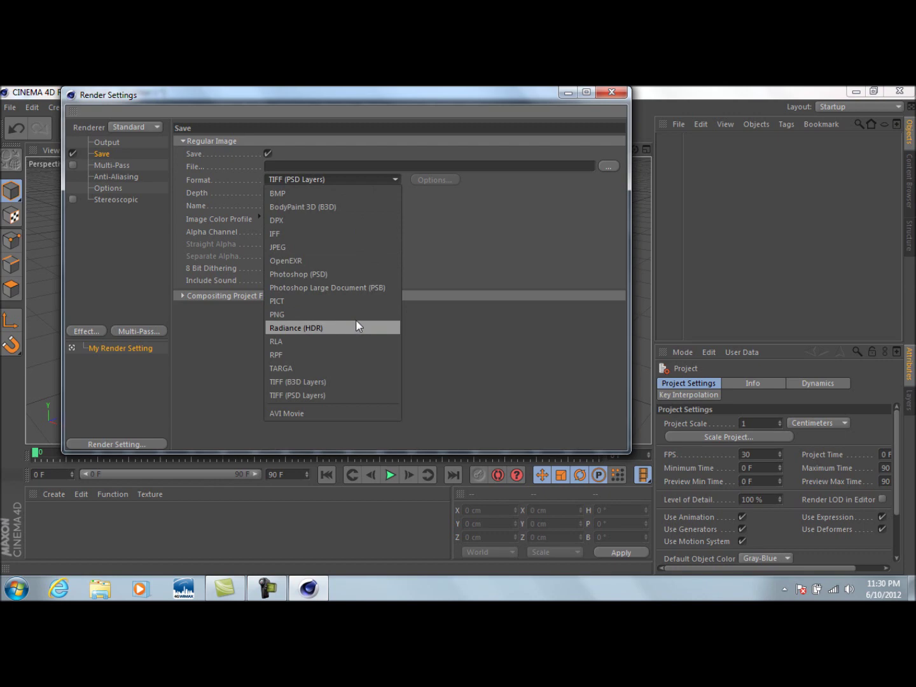
left_click(281, 315)
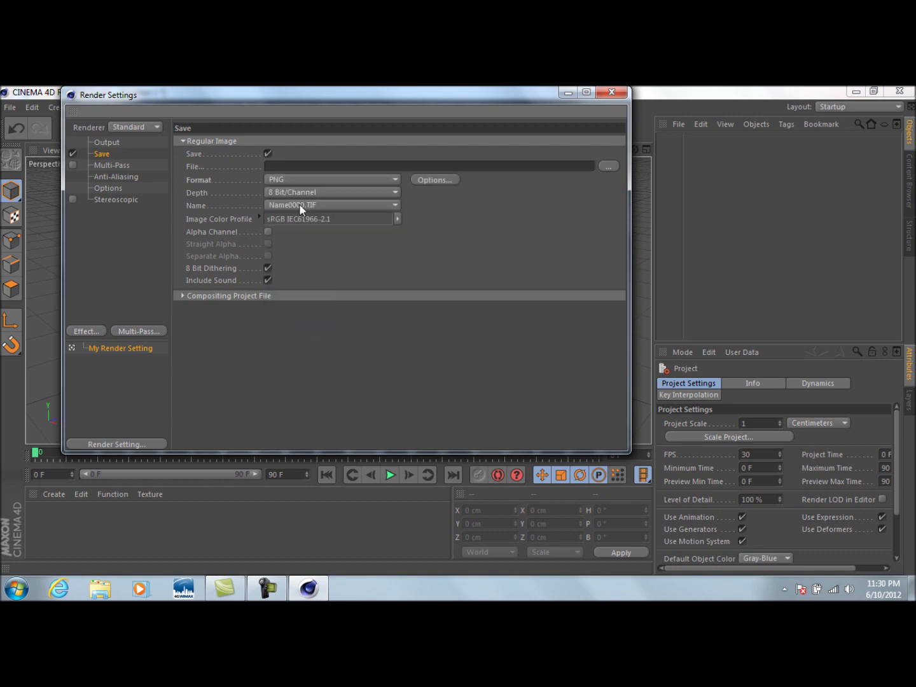
left_click(609, 166)
type("Youtube T")
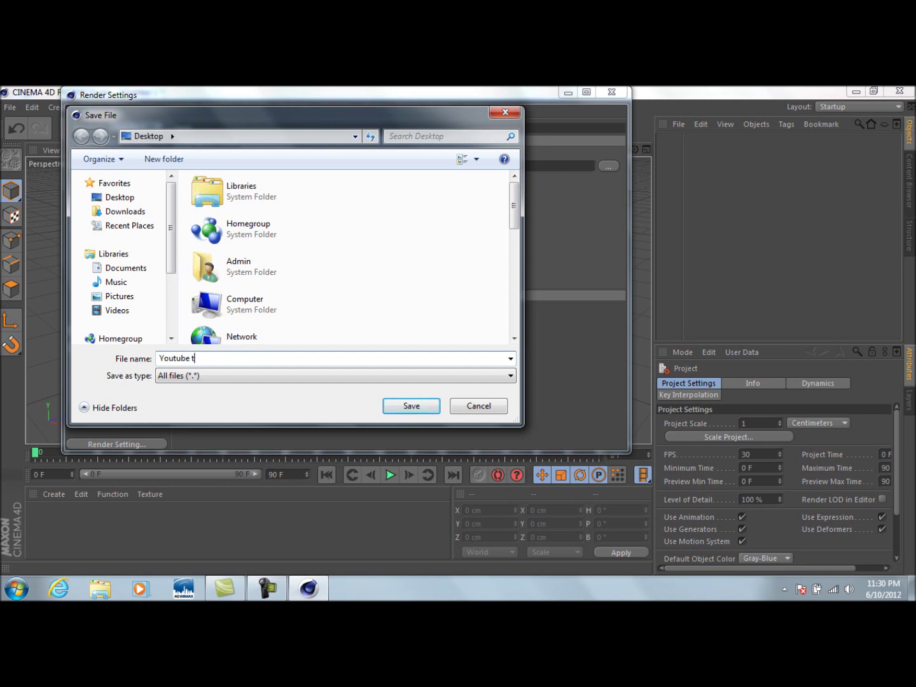
type("ext")
left_click(413, 407)
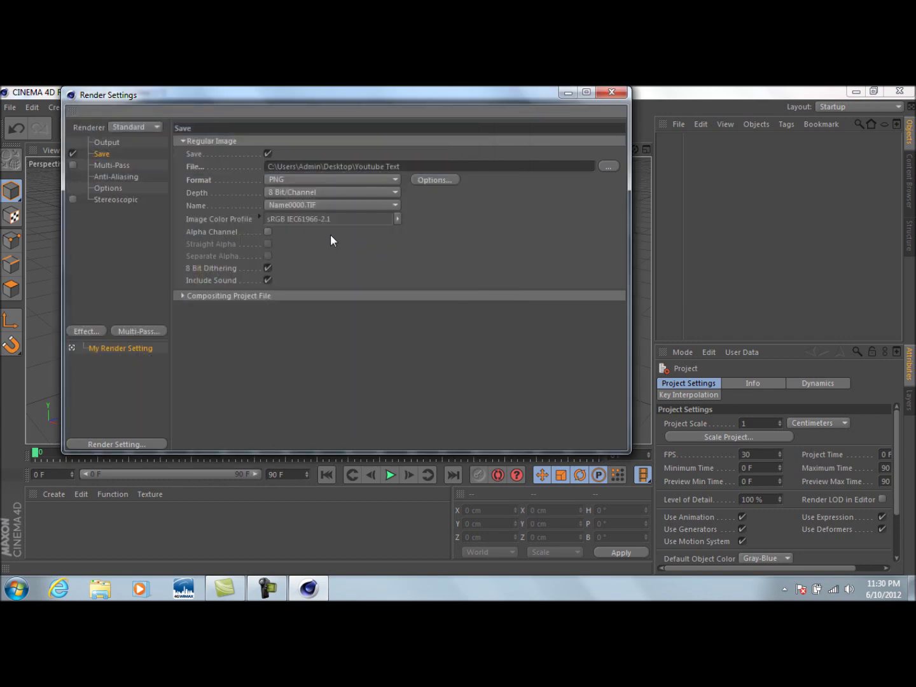
left_click(268, 233)
Step: Set the render anti-aliasing to Best with a maximum level of 8x8, and close the render settings
left_click(131, 178)
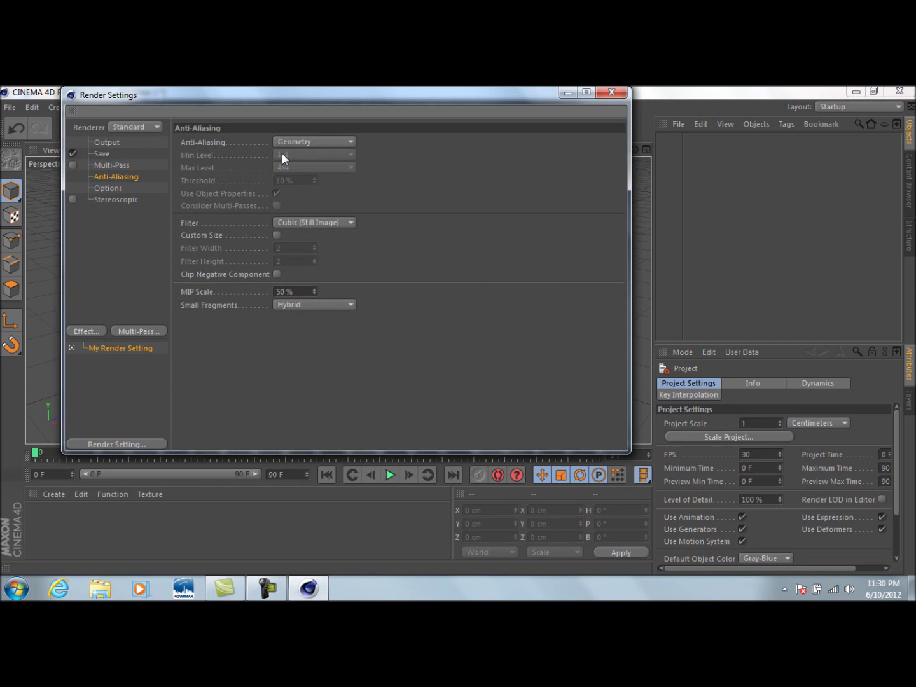
left_click(306, 143)
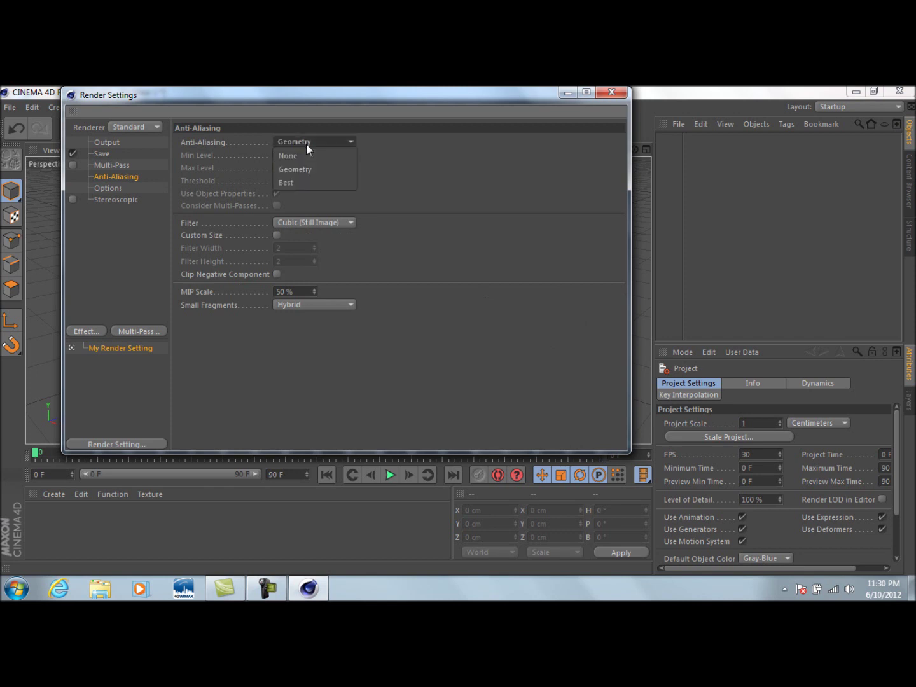
left_click(324, 185)
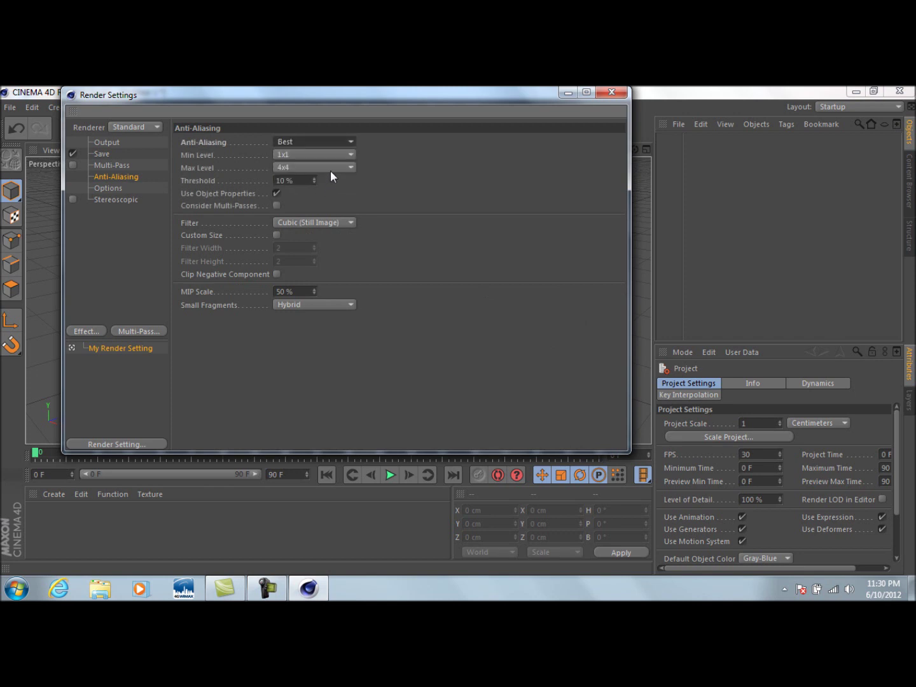
left_click(329, 170)
left_click(313, 222)
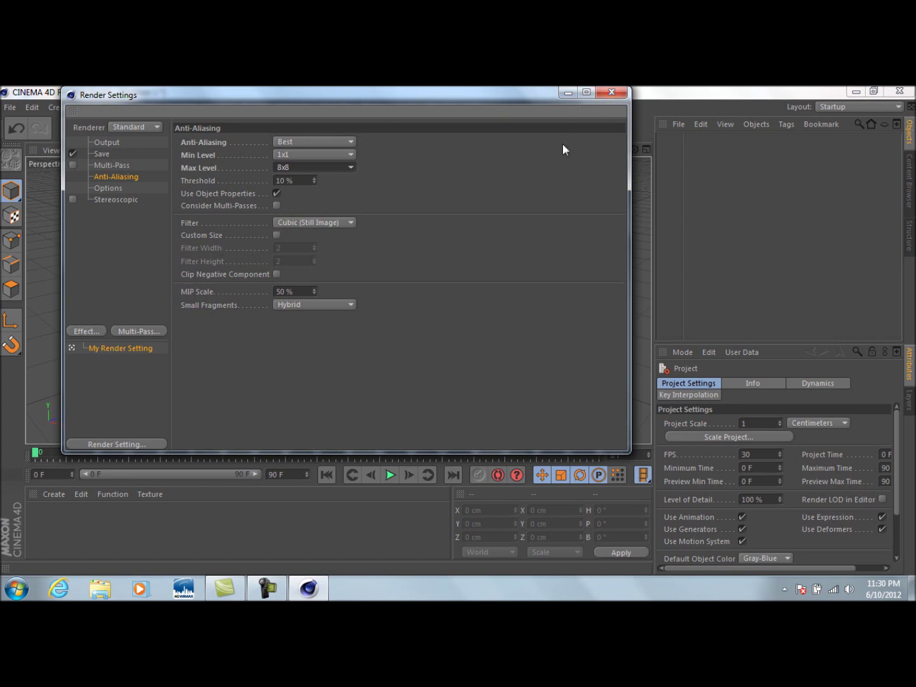
left_click(612, 93)
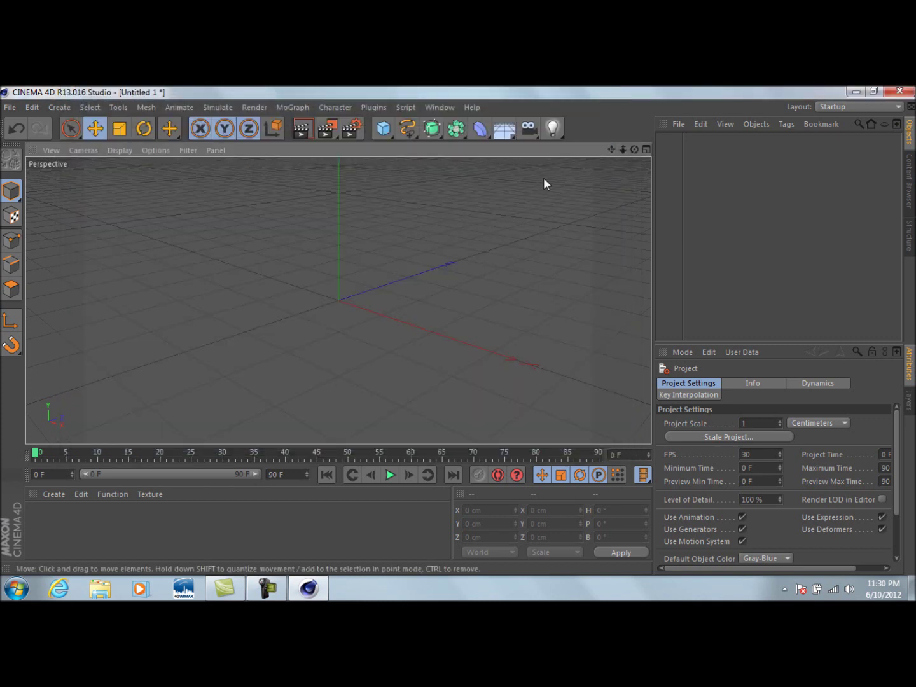
Step: Add a Text spline to the scene and change its text to sicdesignz
left_click_drag(634, 149, 226, 196)
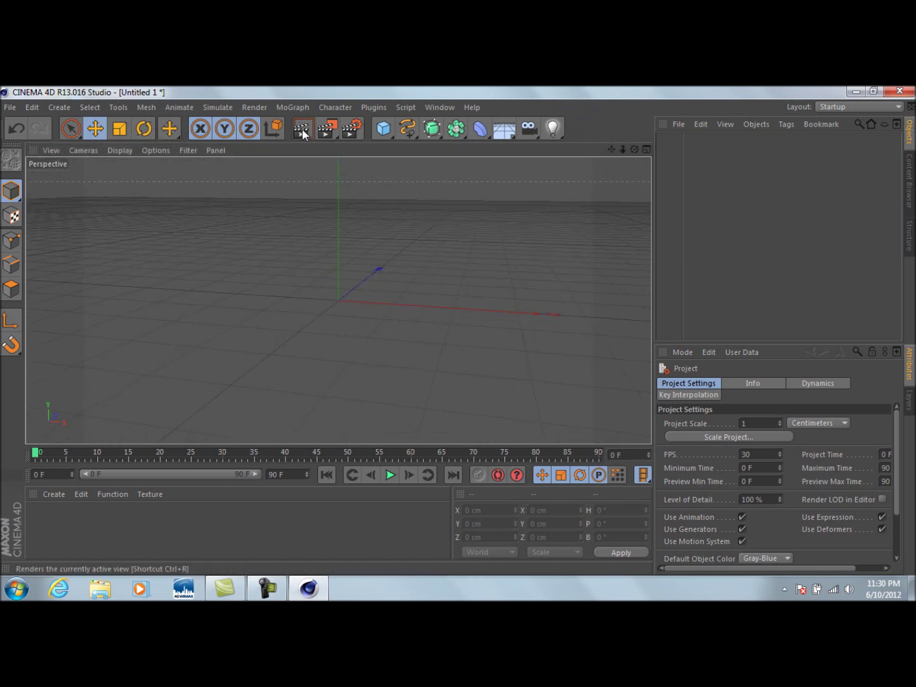
left_click(300, 108)
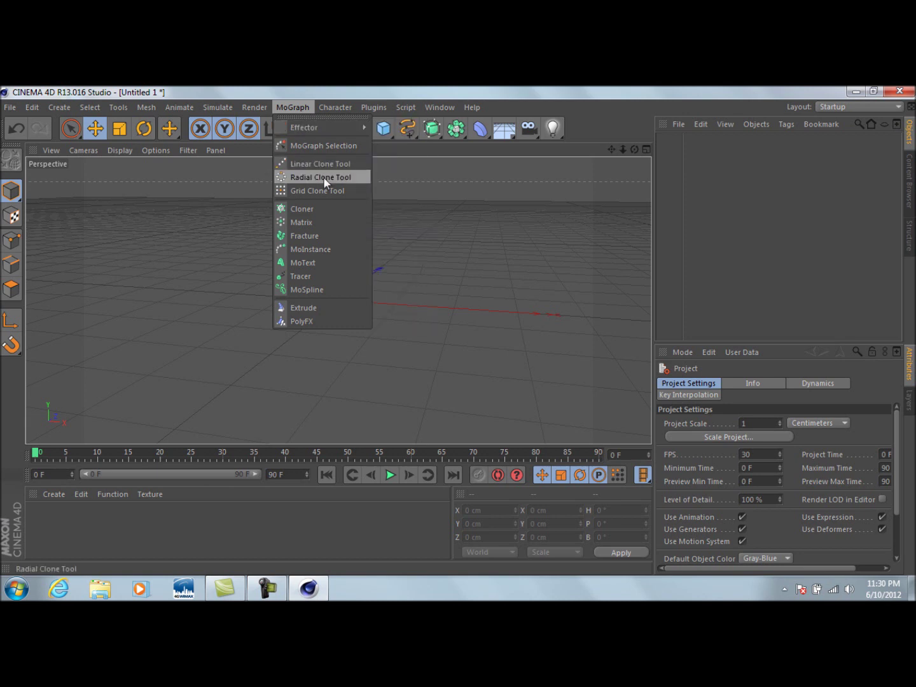
left_click(335, 106)
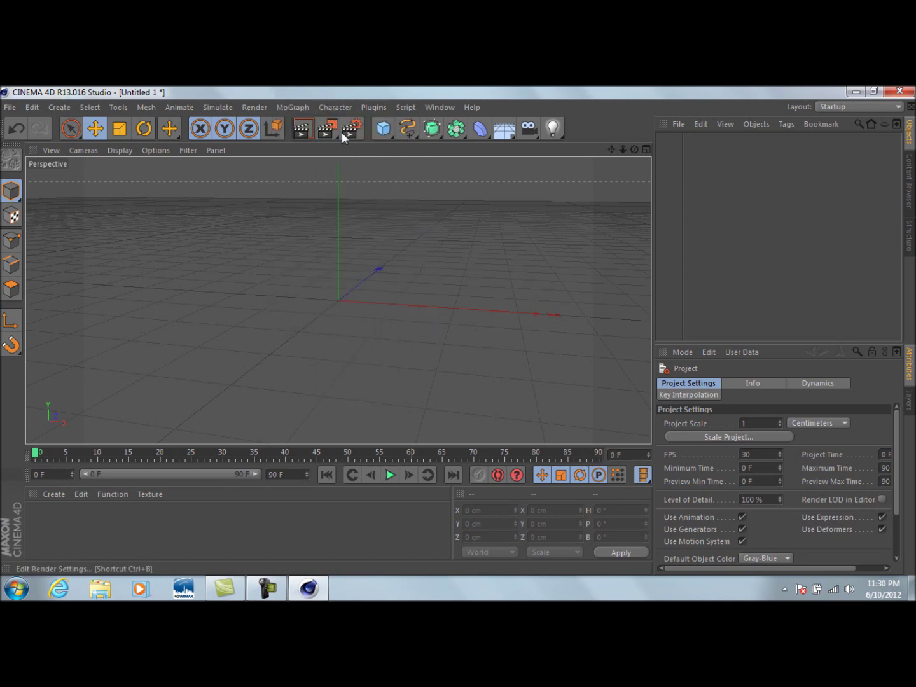
left_click(406, 126)
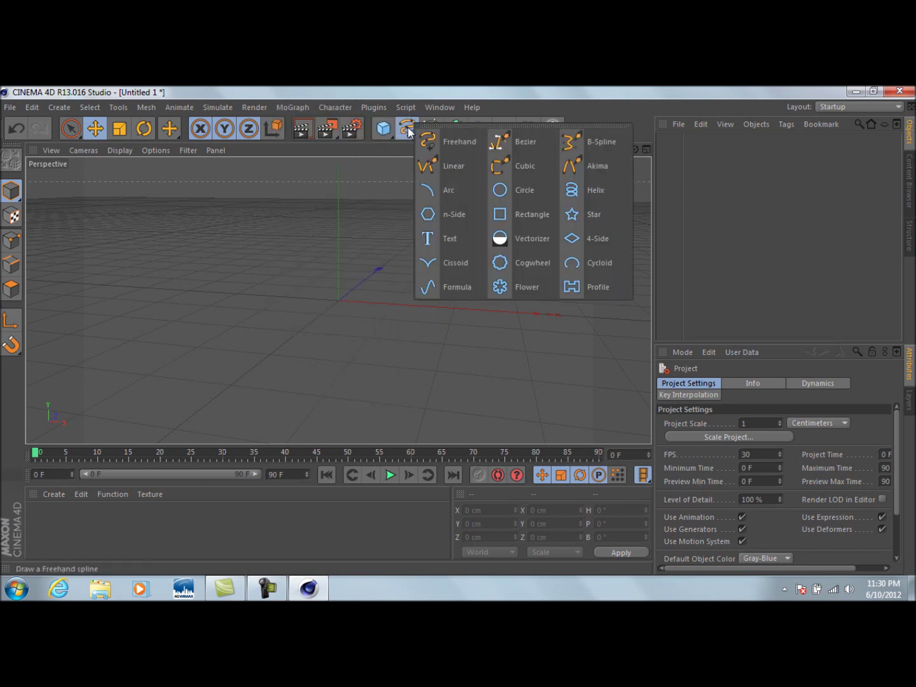
left_click(442, 237)
left_click_drag(634, 150, 623, 203)
double_click(710, 411)
type("sidesignz")
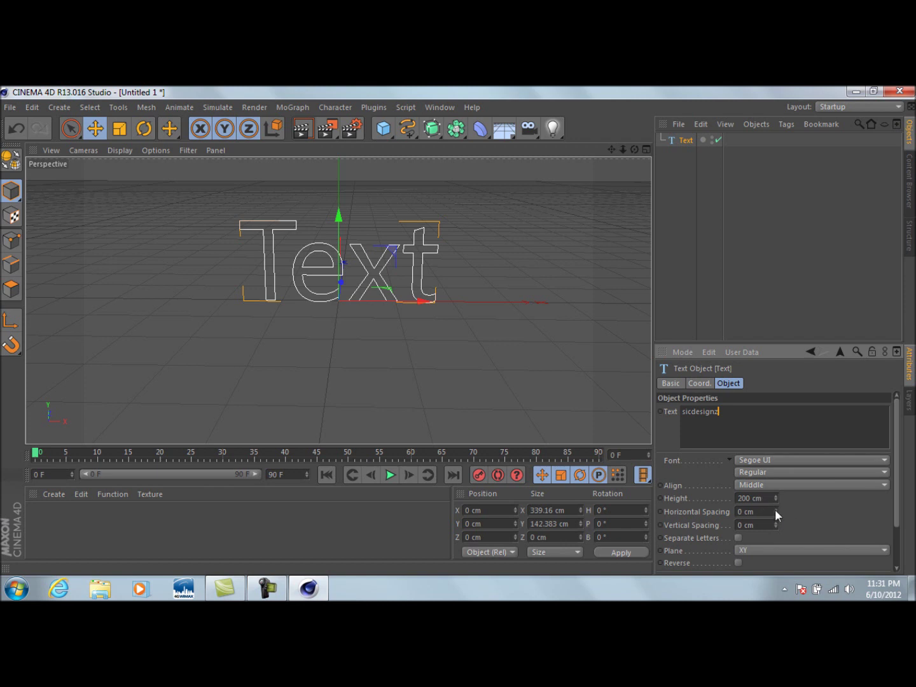
Step: Set the text spline's horizontal spacing to 3 cm
left_click(775, 509)
left_click(775, 509)
left_click(776, 509)
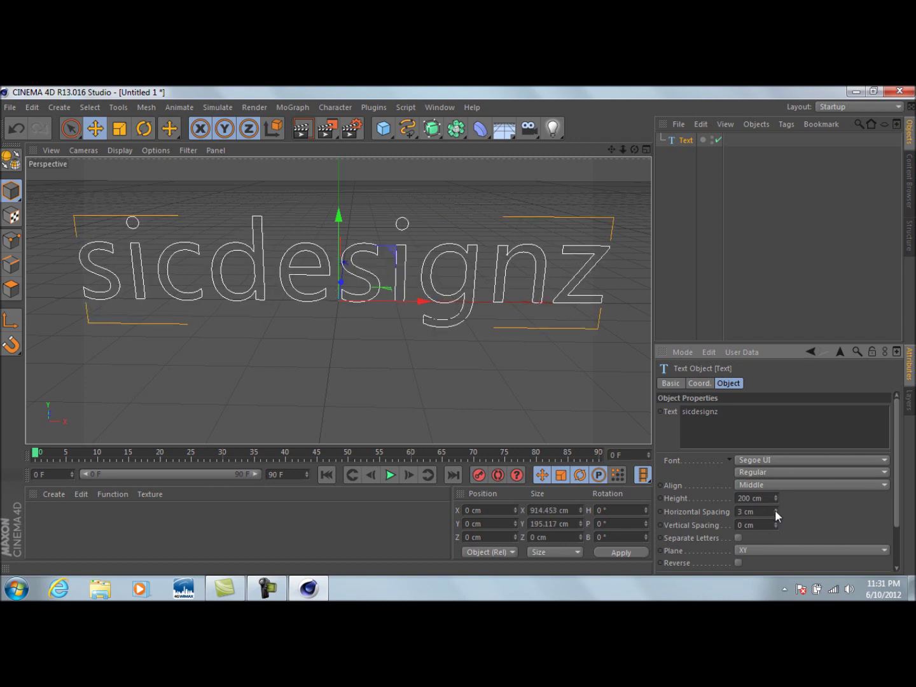
scroll(643, 216, "down", 2)
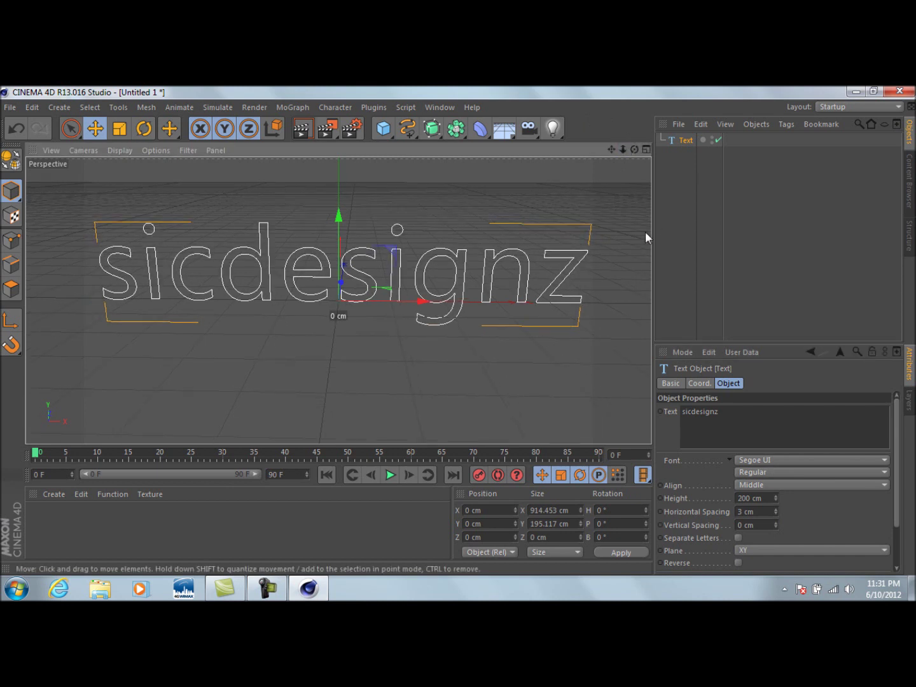
left_click(777, 427)
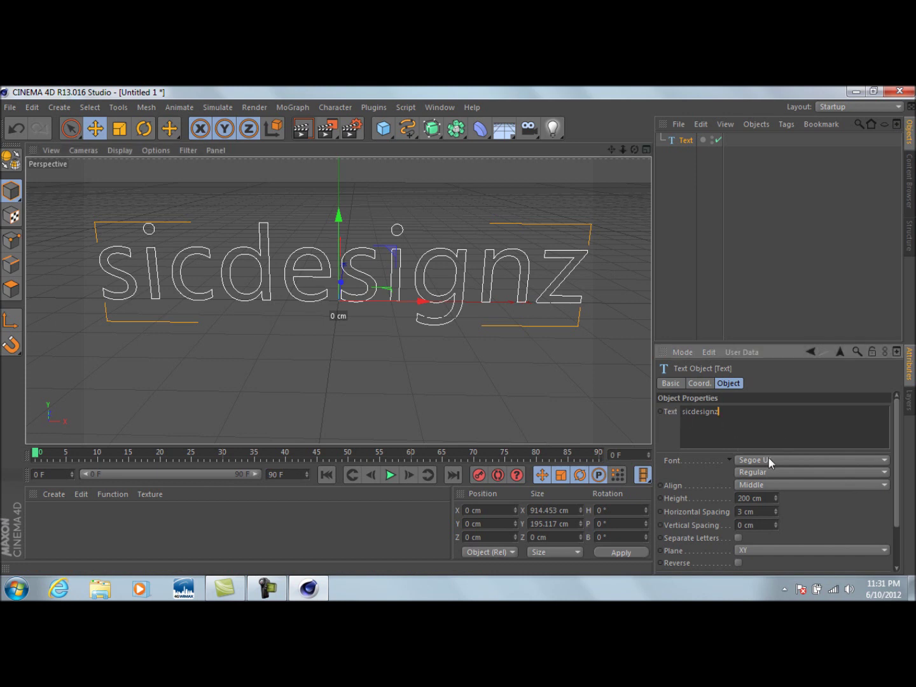
left_click(763, 512)
type("3")
Step: Try the Xirod font on the sicdesignz text spline
left_click(823, 461)
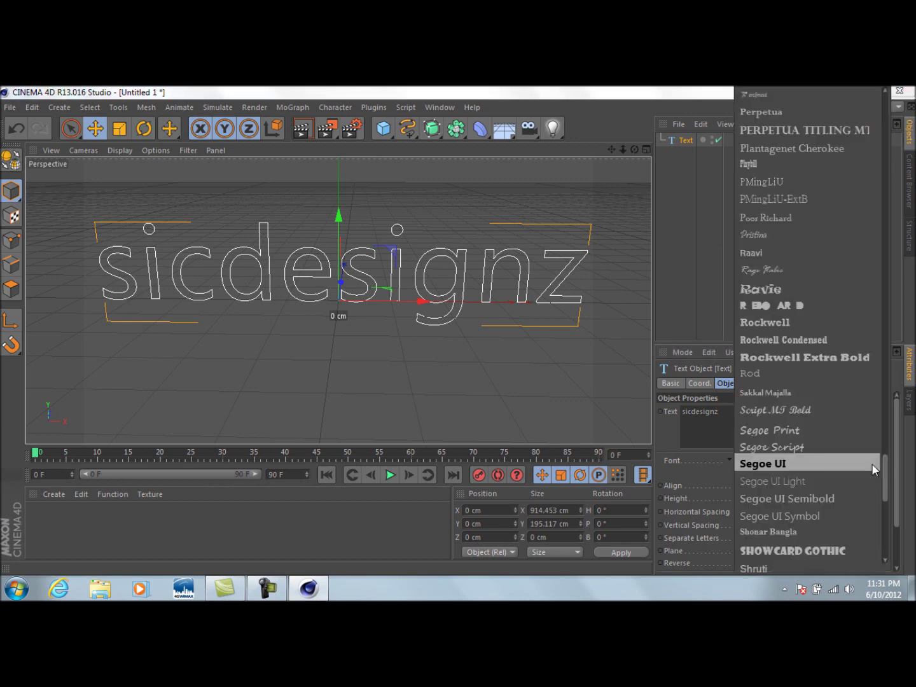
scroll(878, 485, "down", 8)
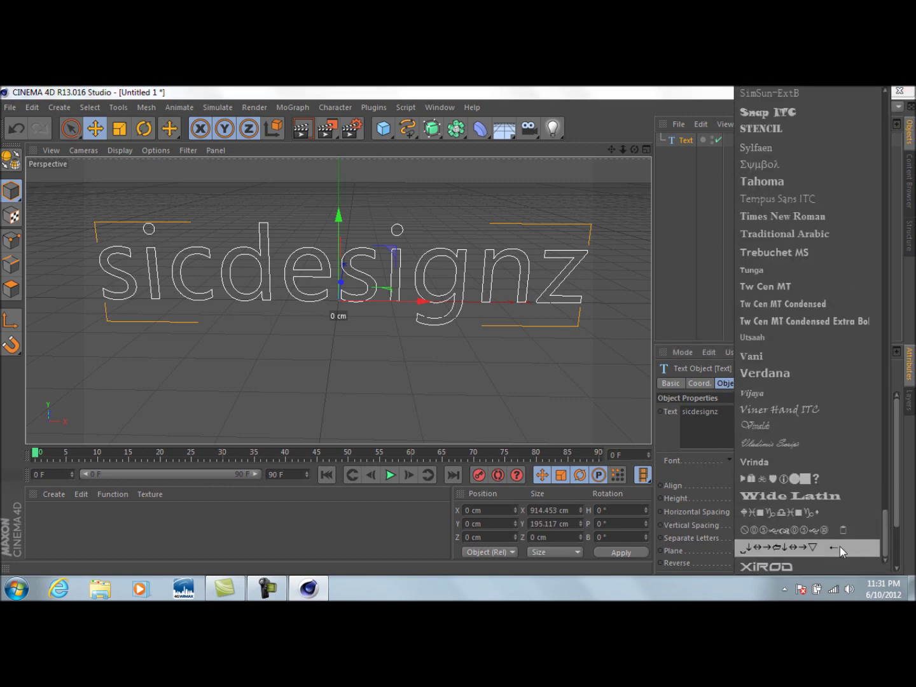
left_click(826, 558)
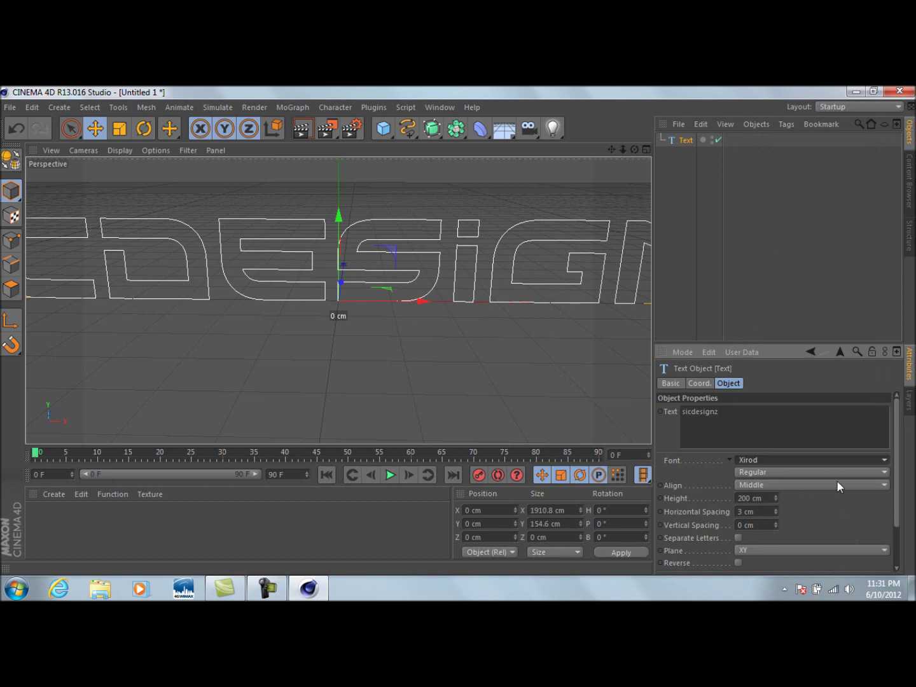
Step: Set the text spline's font to Alien Encounters Solid
left_click(879, 463)
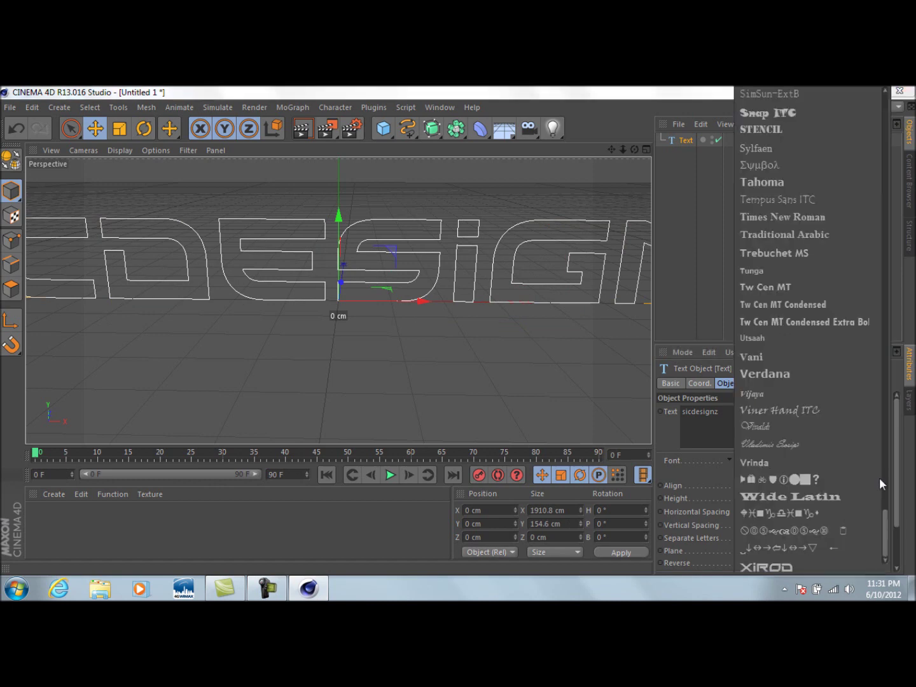
left_click_drag(883, 538, 886, 107)
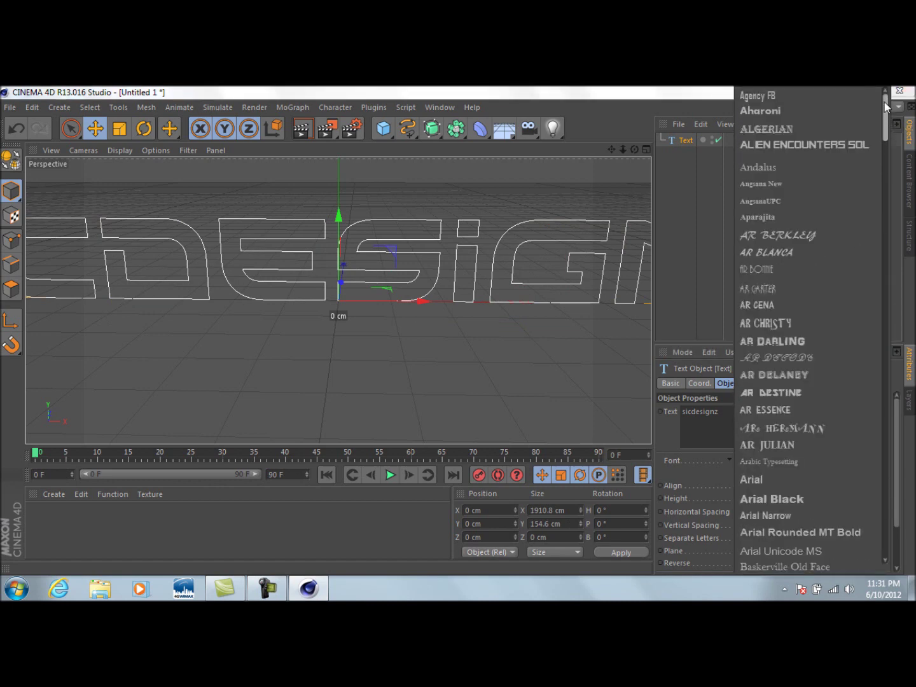
left_click(846, 142)
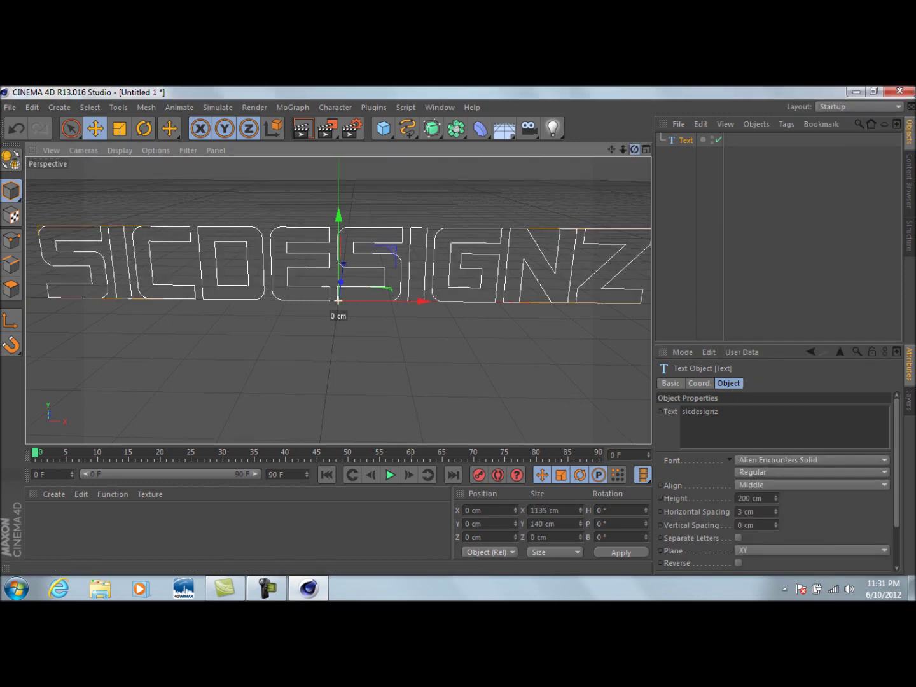
Step: Add an Extrude NURBS object and make the sicdesignz text spline its child
mouse_move(612, 150)
left_mouse_down()
mouse_move(627, 156)
mouse_move(611, 151)
left_mouse_up()
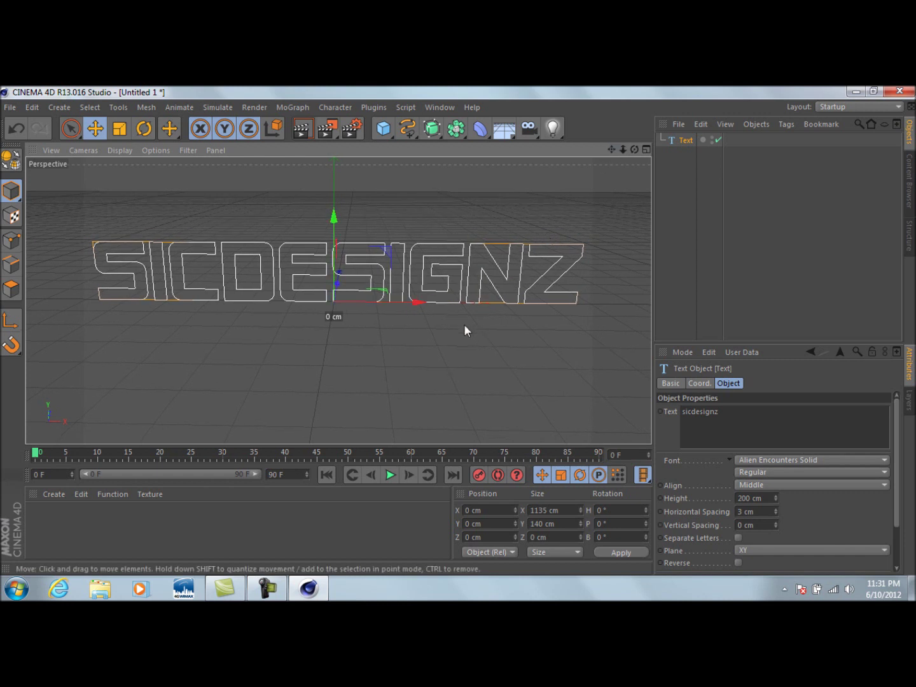
left_click(429, 129)
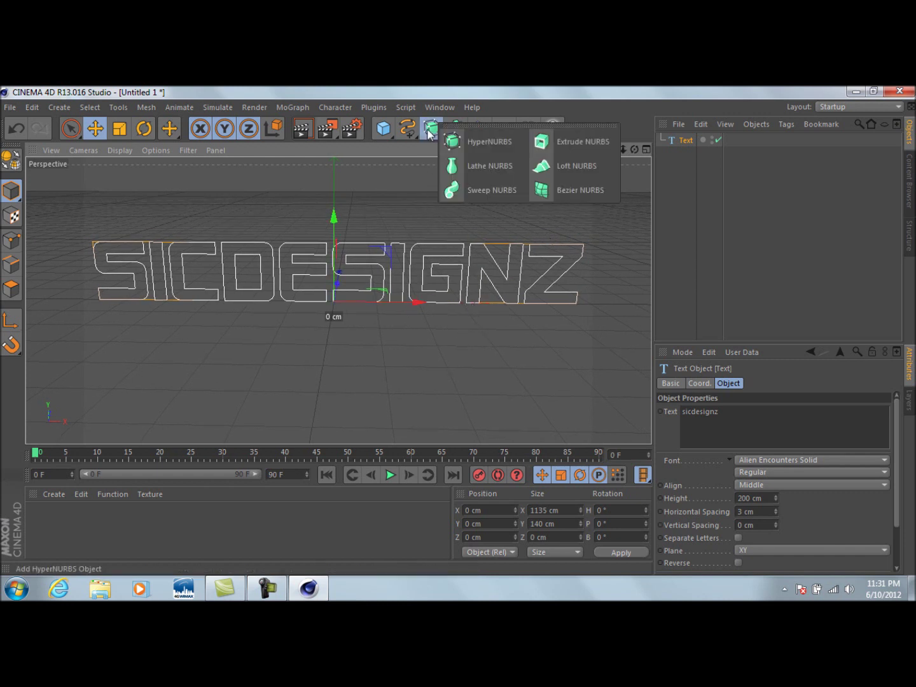
left_click(546, 143)
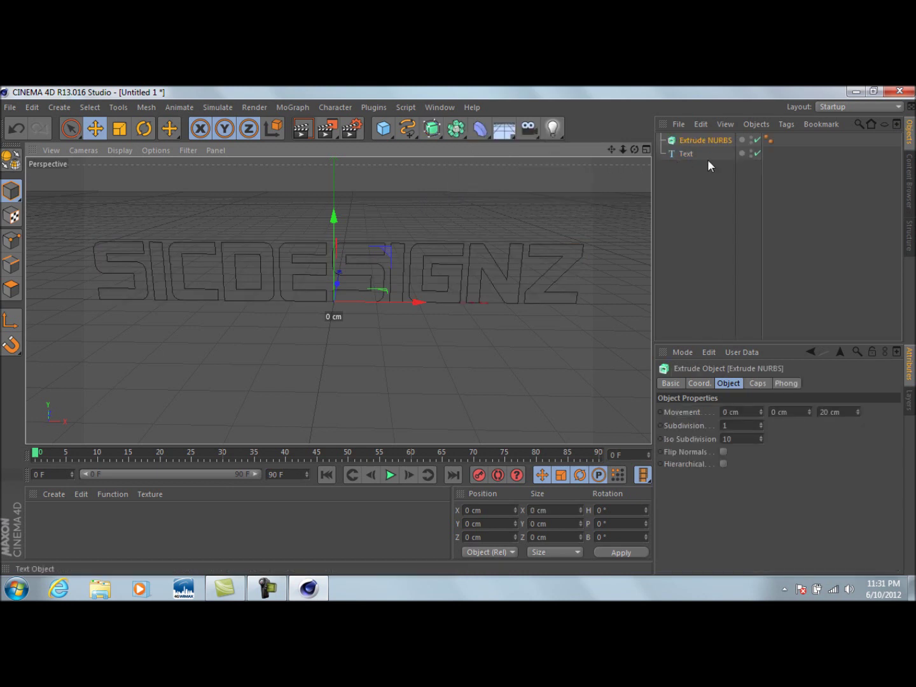
left_click(692, 155)
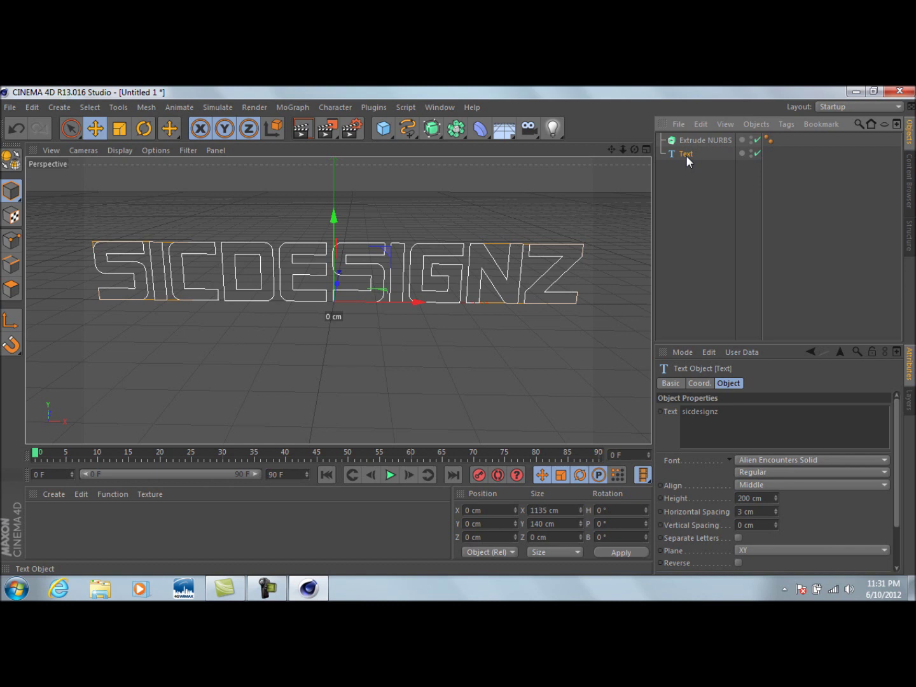
mouse_move(687, 161)
left_mouse_down()
mouse_move(699, 144)
mouse_move(694, 147)
left_mouse_up()
left_click_drag(338, 301, 338, 300, "alt")
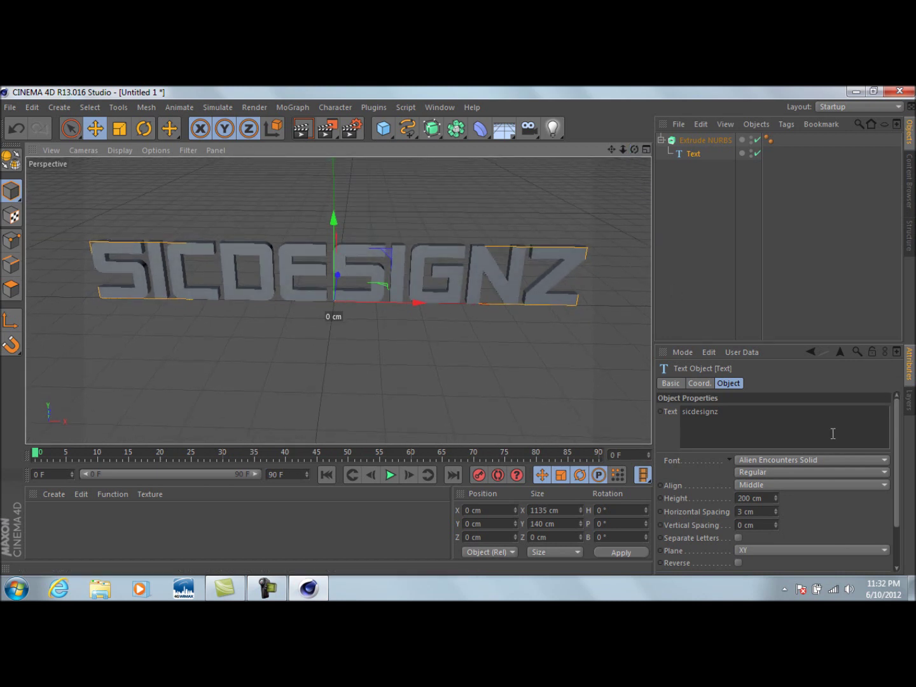
Step: Set the Extrude NURBS movement to 80 cm along Z
left_click(717, 144)
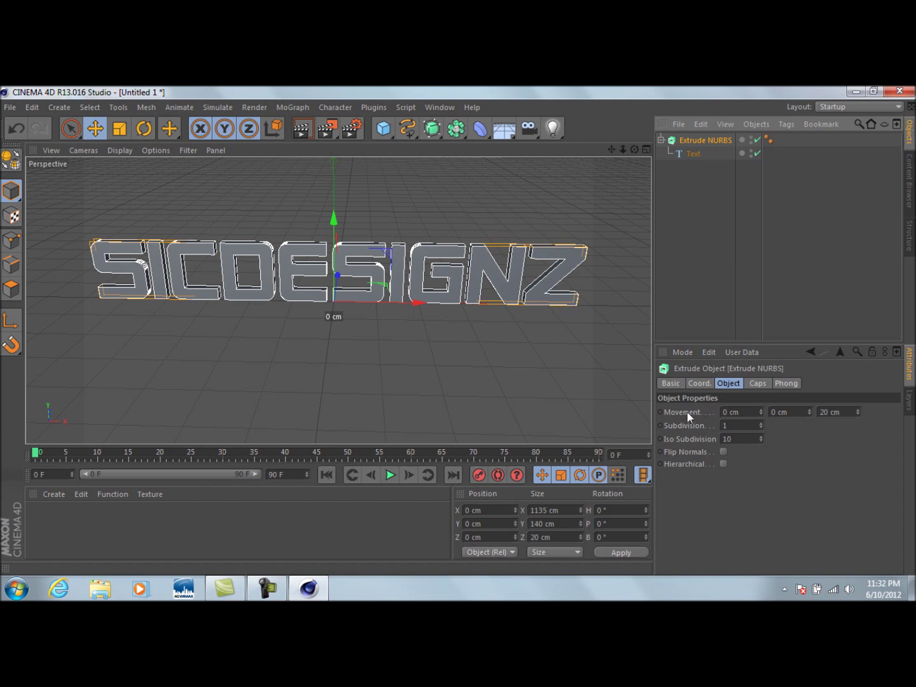
double_click(838, 413)
type("80")
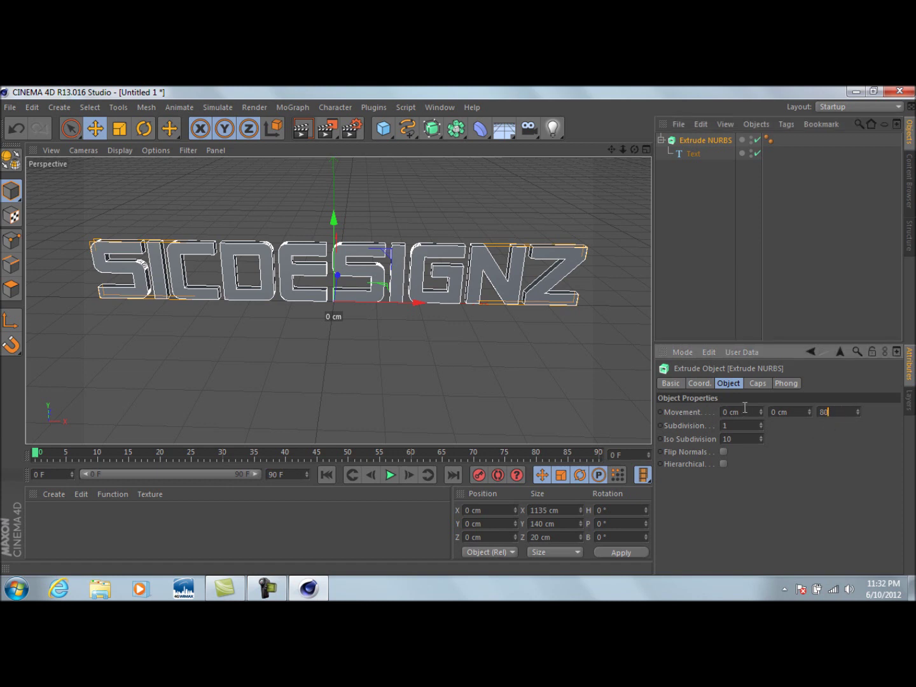
key("Return")
mouse_move(634, 151)
left_mouse_down()
mouse_move(645, 151)
mouse_move(636, 150)
left_mouse_up()
Step: Duplicate the Extrude NURBS object together with its Text spline
left_click(712, 183)
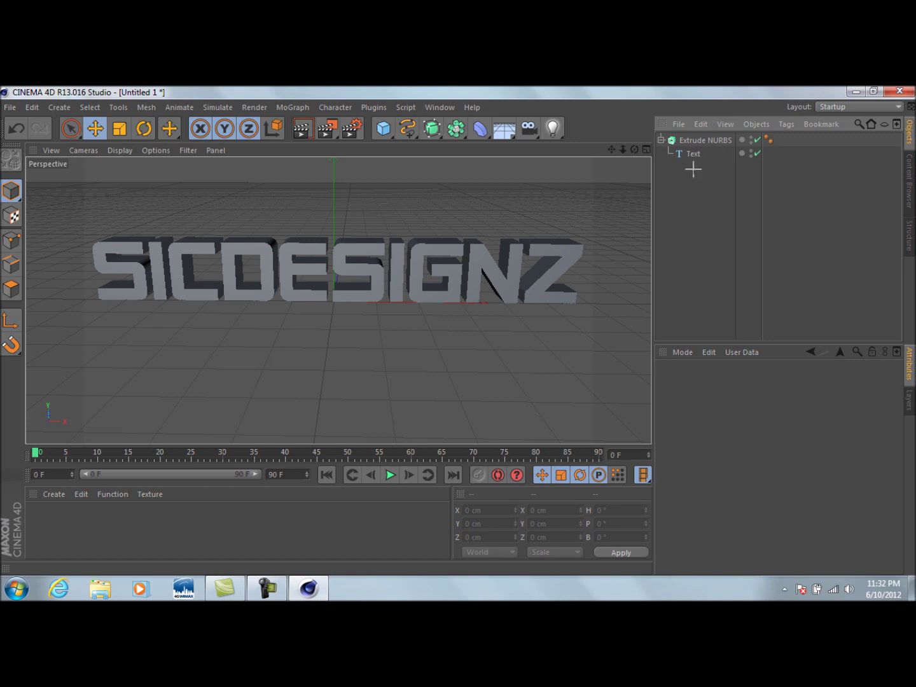
left_click_drag(693, 172, 691, 166)
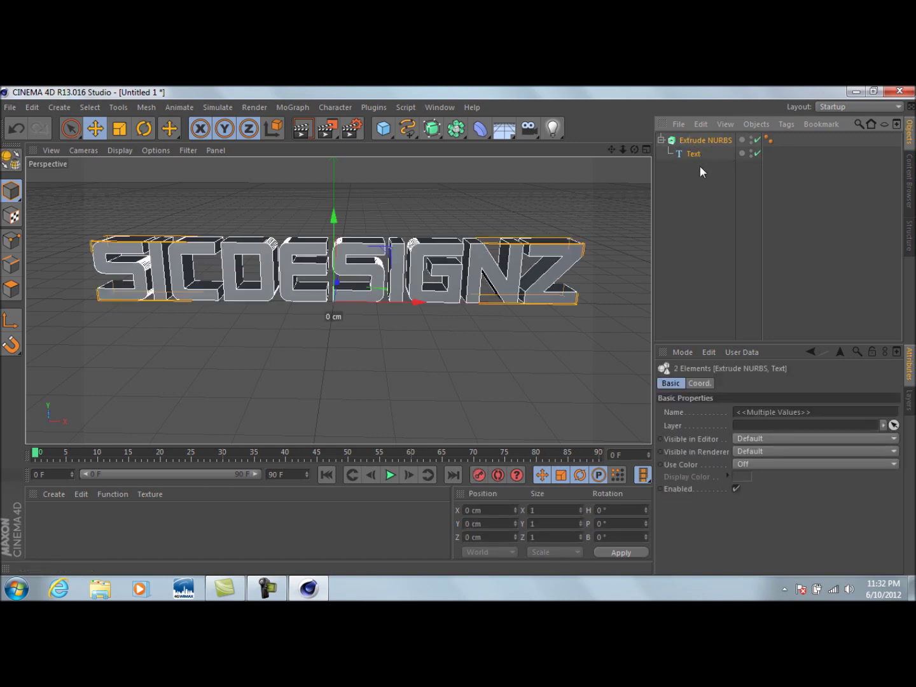
key("ctrl+c")
key("ctrl+v")
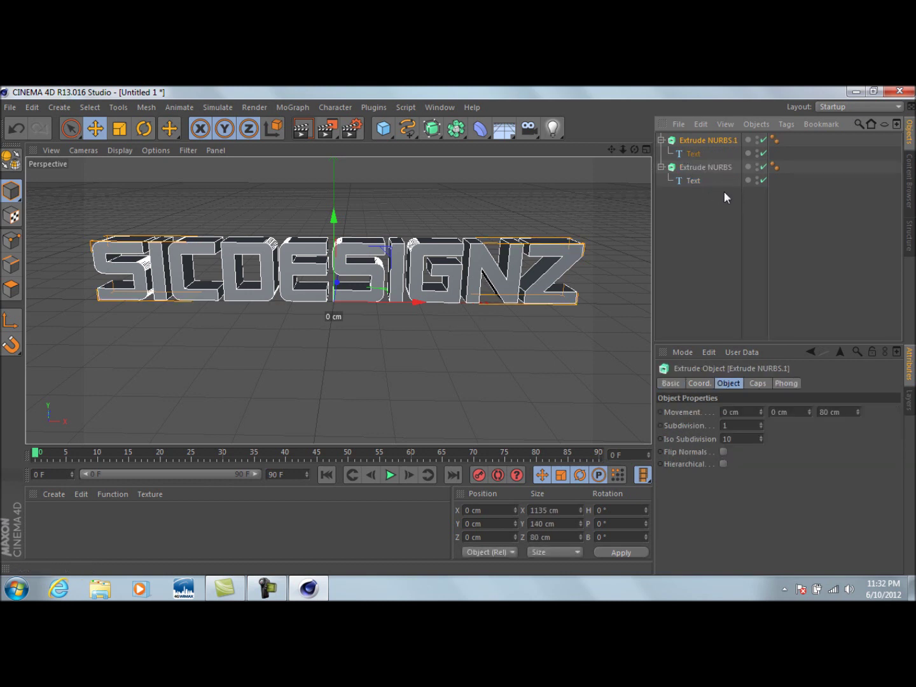
Step: Set the duplicated Extrude NURBS movement to 40 cm along Z
left_click(693, 154)
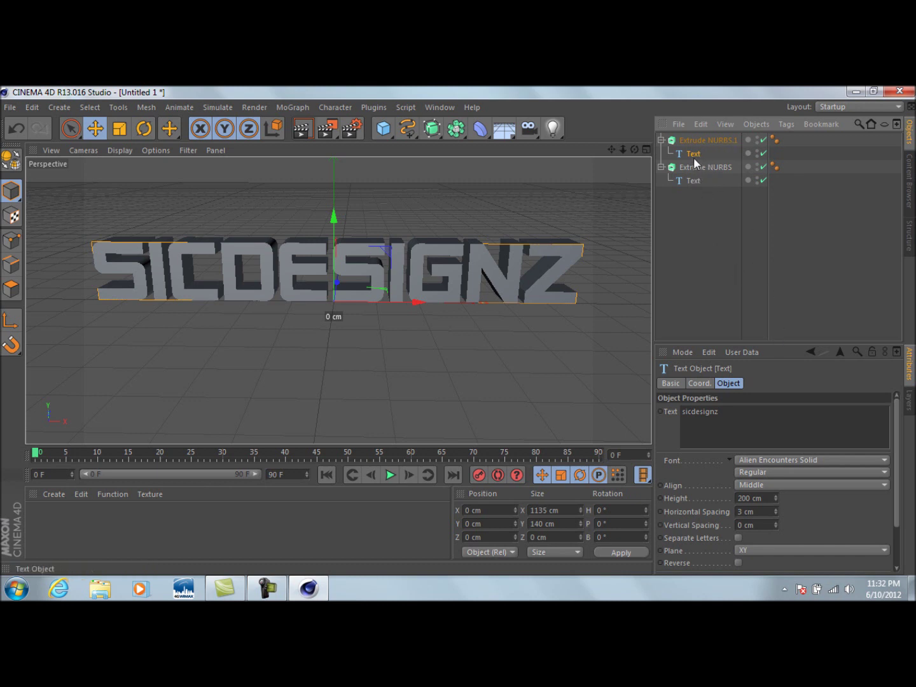
left_click(706, 140)
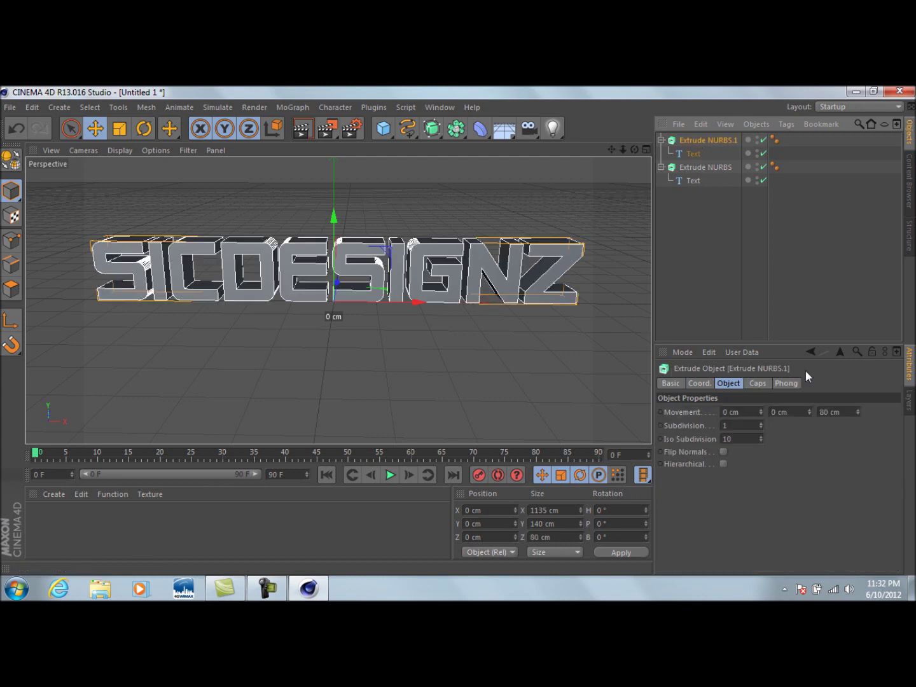
left_click(839, 410)
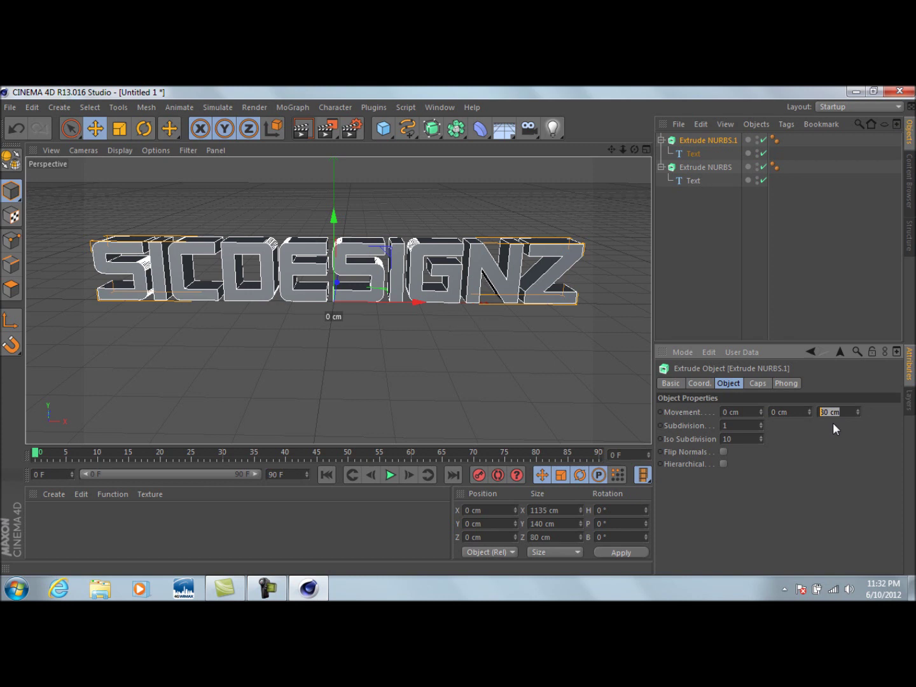
key("Return")
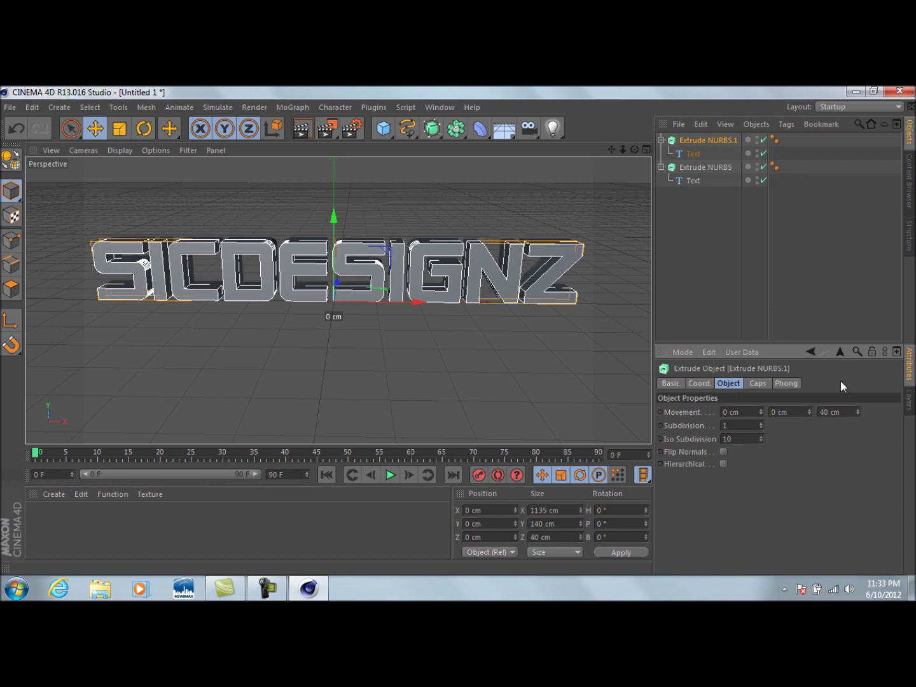
Step: Move the duplicated extrusion back about 20 cm along Z in the Top view, inside the thicker letters
middle_click(447, 217)
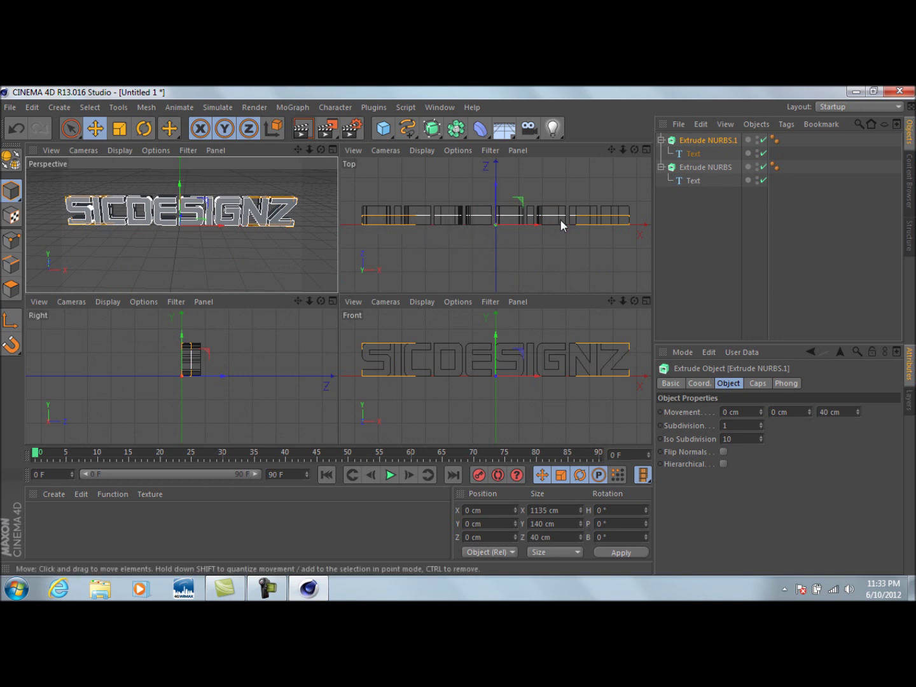
left_click_drag(495, 188, 497, 181)
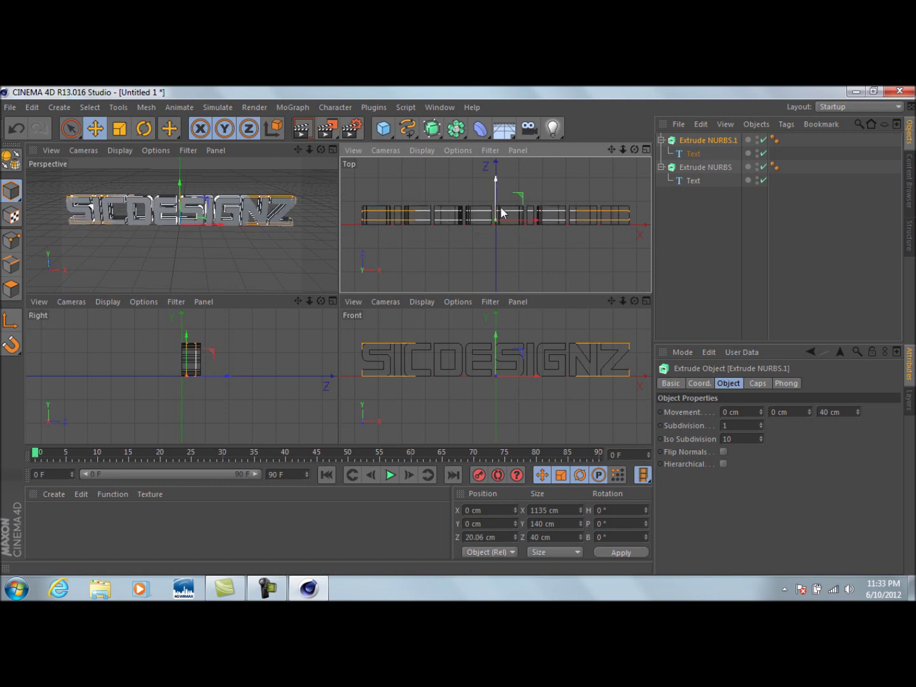
key("F1")
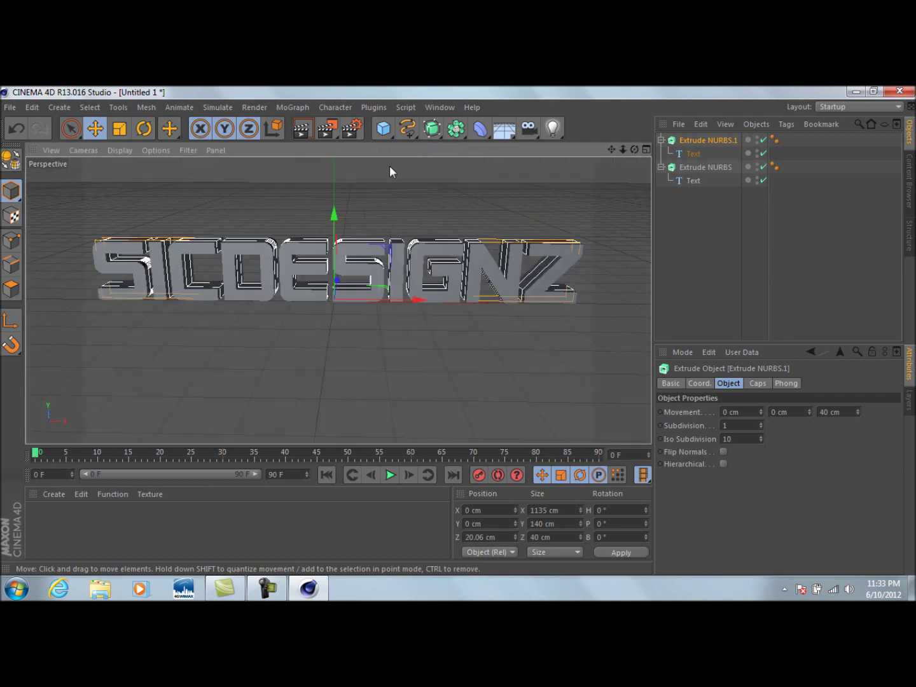
left_click_drag(338, 301, 338, 301, "alt")
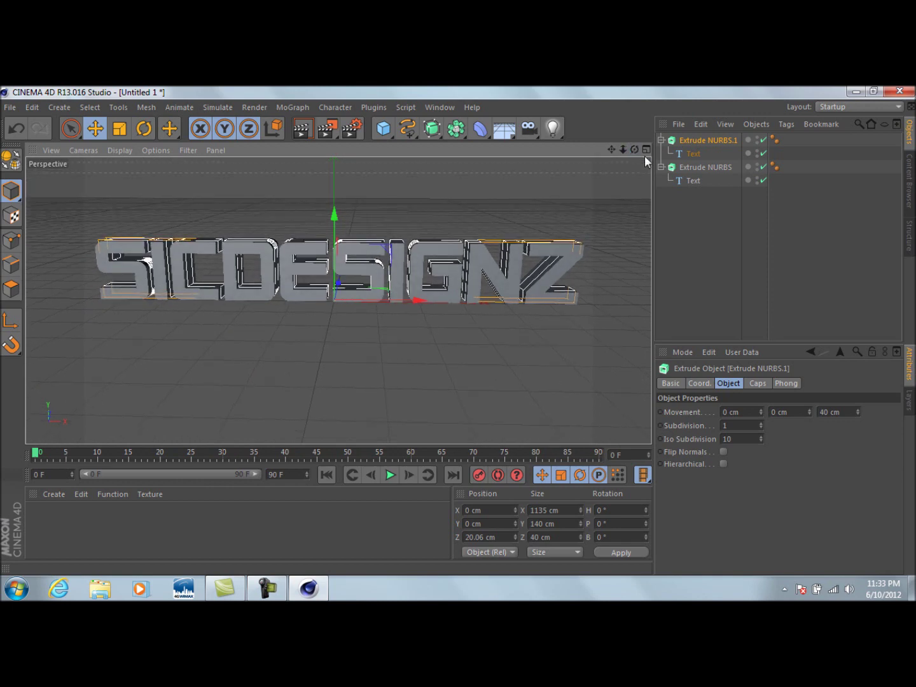
Step: Set the start and end caps of the original 80 cm Extrude NURBS to Fillet Cap
left_click(694, 181)
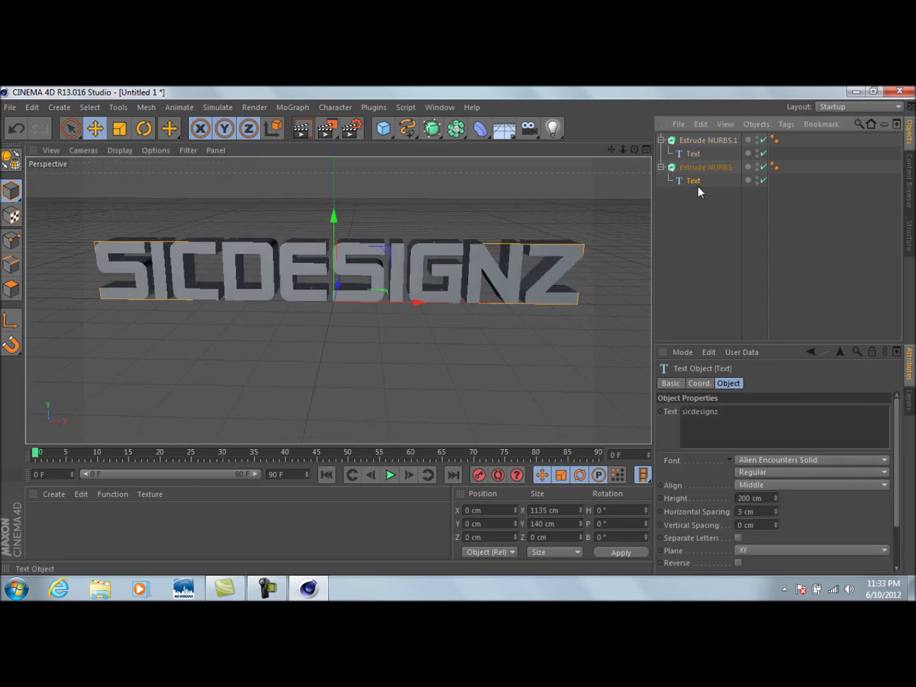
left_click(703, 168)
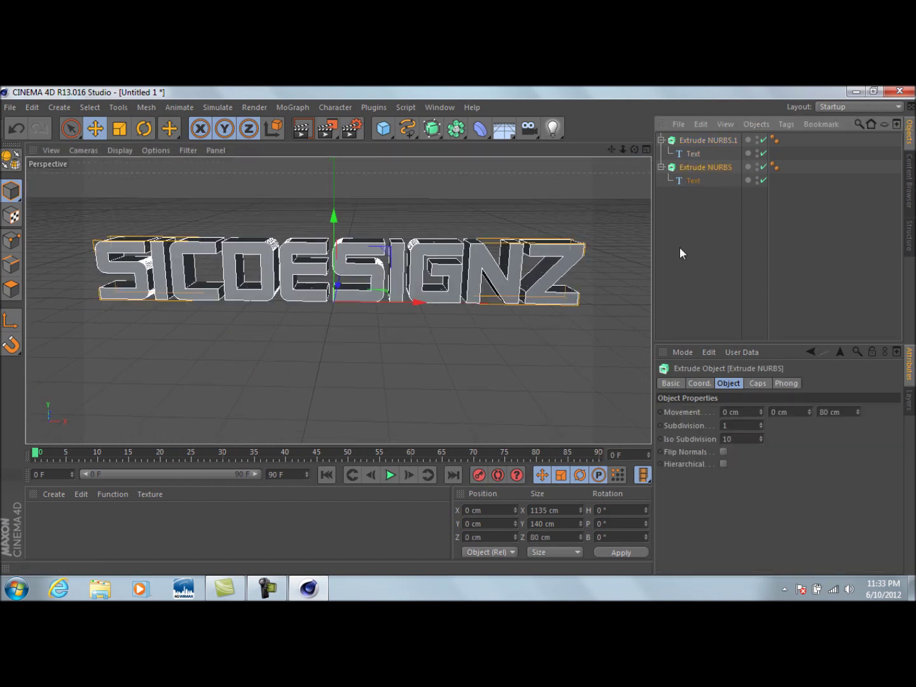
left_click(759, 384)
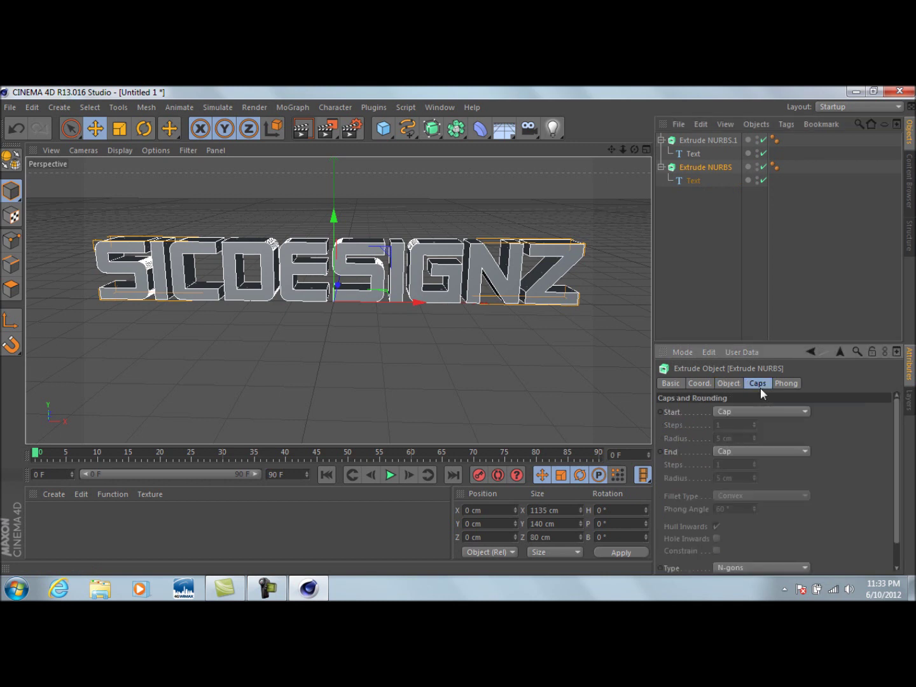
left_click(760, 412)
left_click(757, 463)
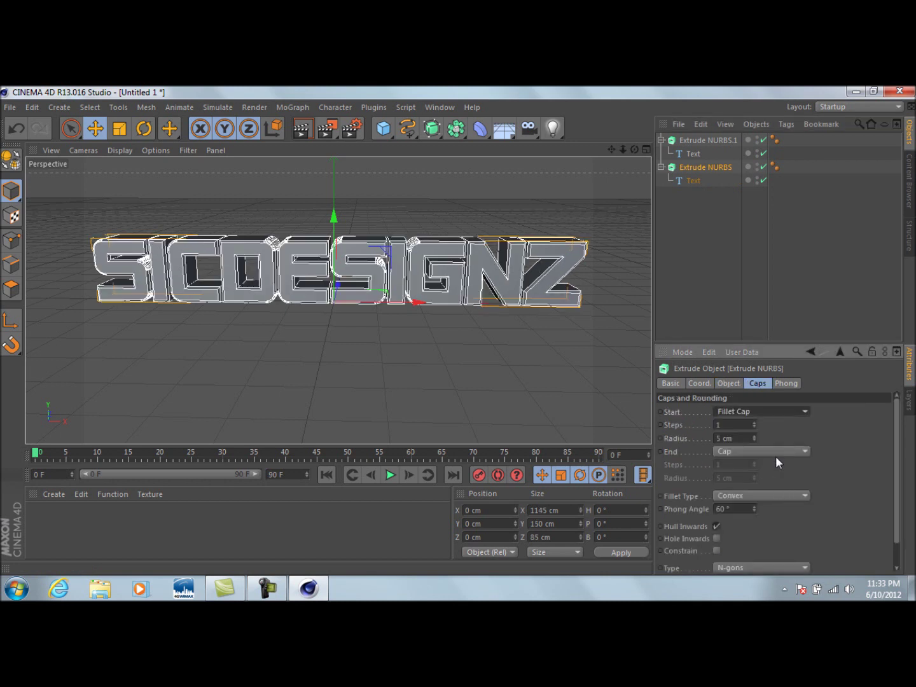
left_click(776, 451)
left_click(759, 507)
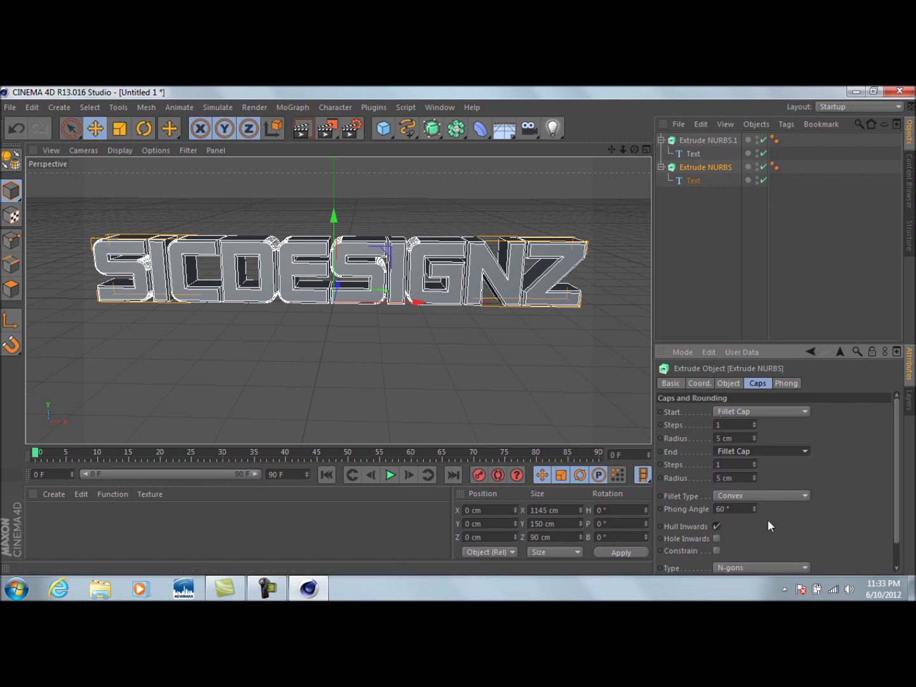
Step: Set the start and end caps of the duplicated 40 cm Extrude NURBS to Fillet Cap
left_click(697, 155)
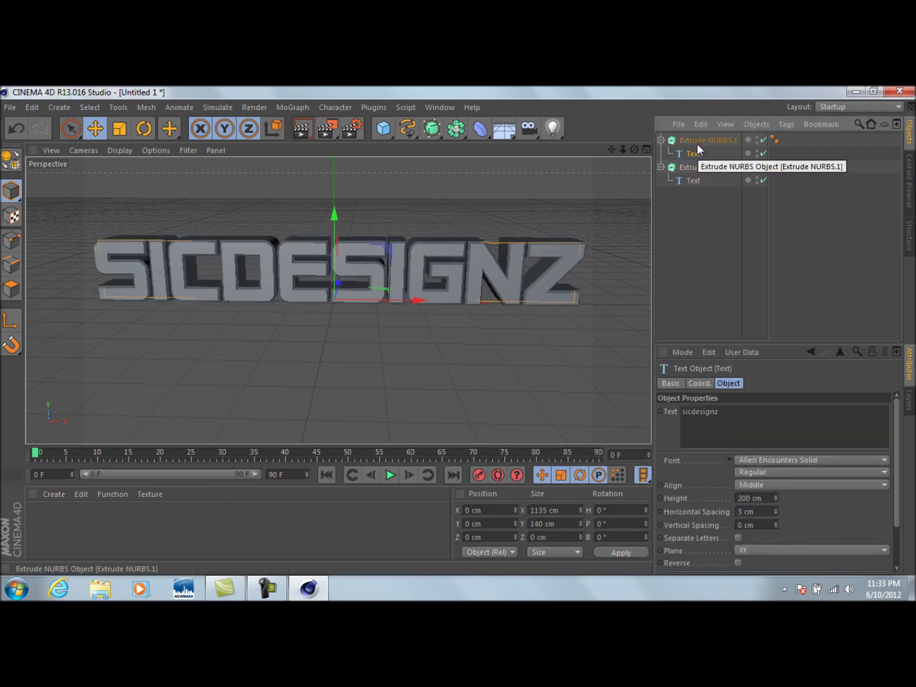
left_click(697, 141)
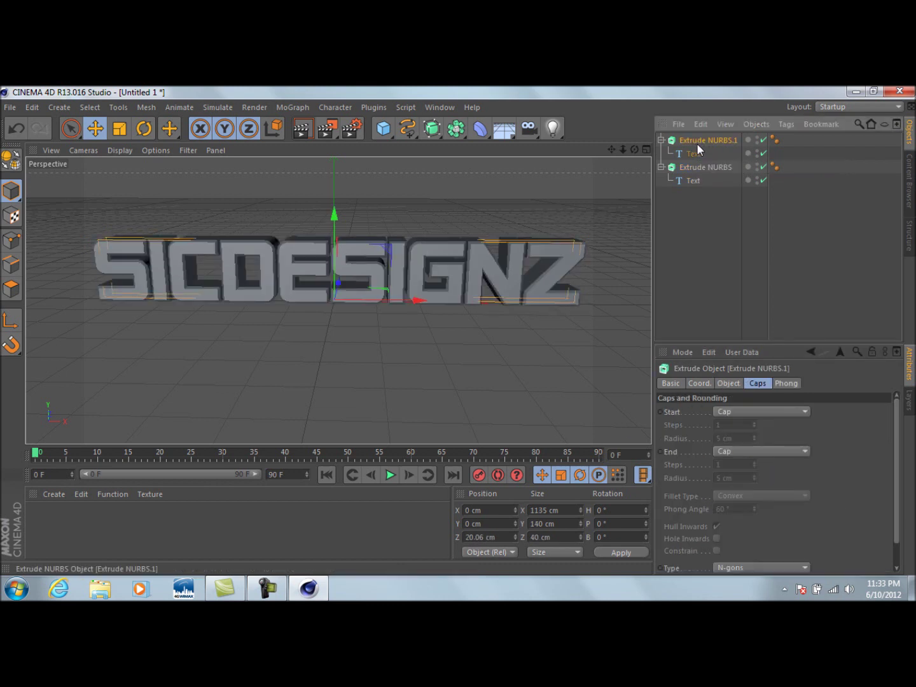
left_click(773, 412)
left_click(757, 467)
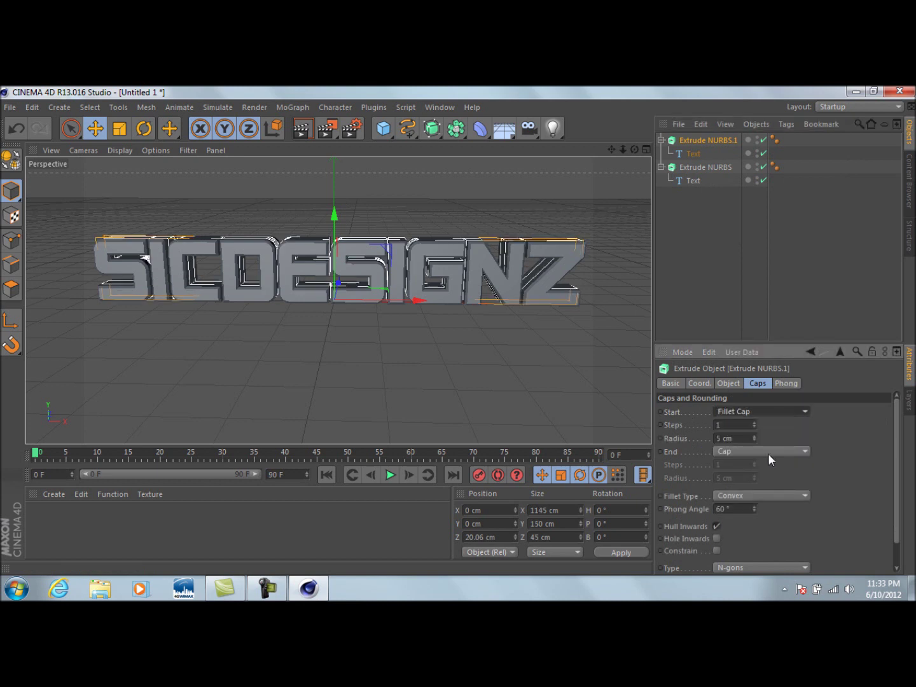
left_click(768, 453)
left_click(770, 504)
Step: Set the start and end fillet radii of the duplicated extrusion to 10 cm and render a preview of the view
double_click(724, 438)
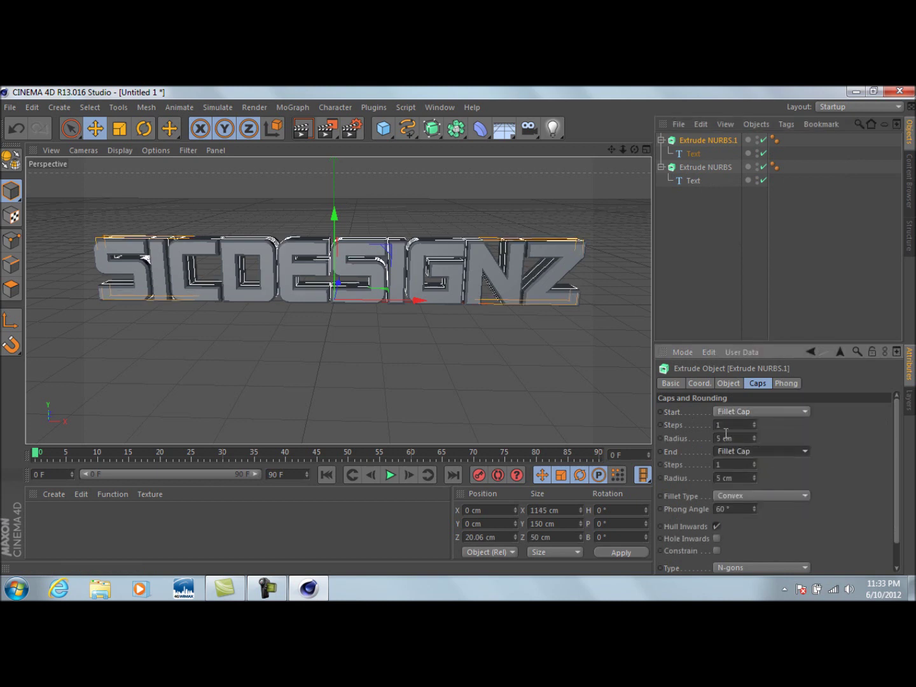
type("10")
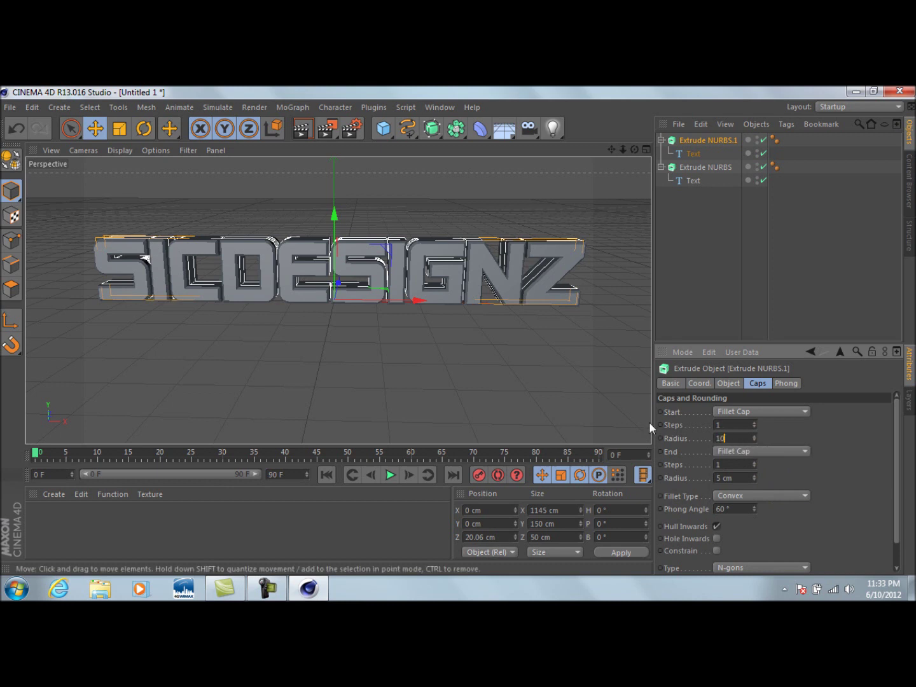
left_click(743, 478)
double_click(733, 478)
type("10")
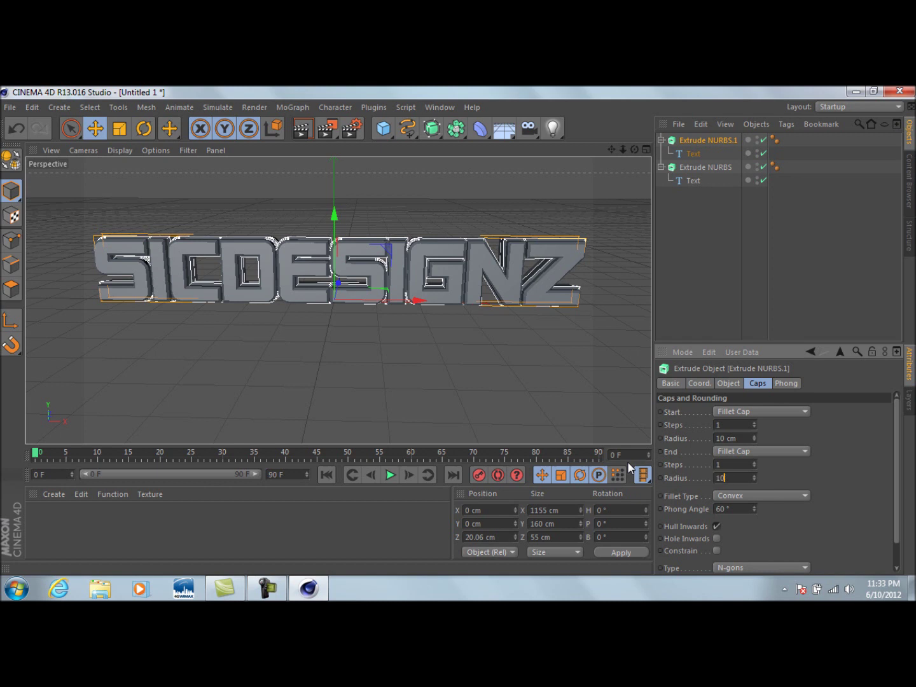
key("Return")
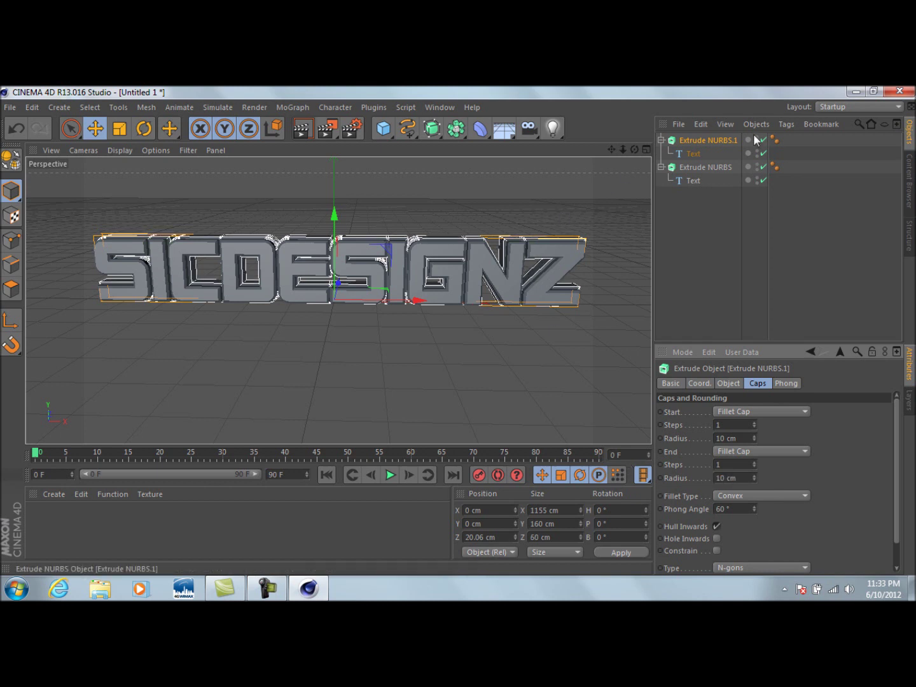
mouse_move(634, 150)
left_mouse_down()
mouse_move(627, 151)
mouse_move(635, 154)
left_mouse_up()
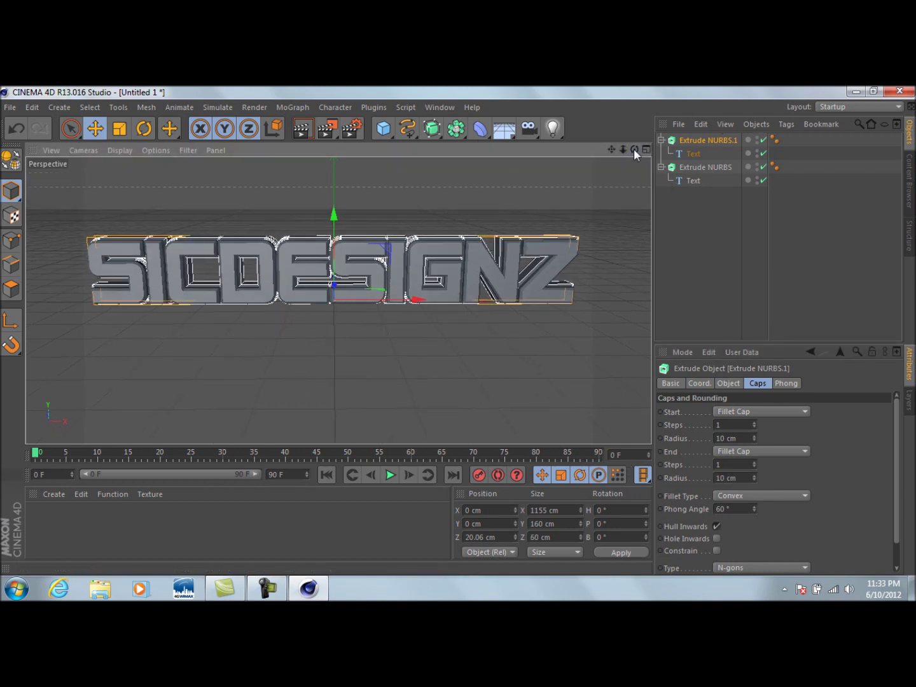
left_click(304, 130)
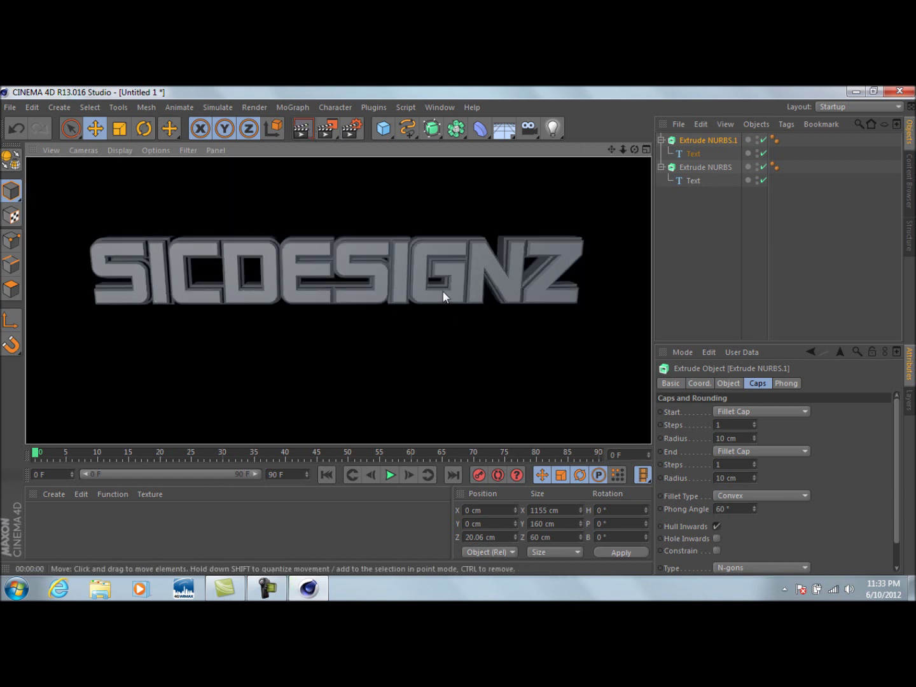
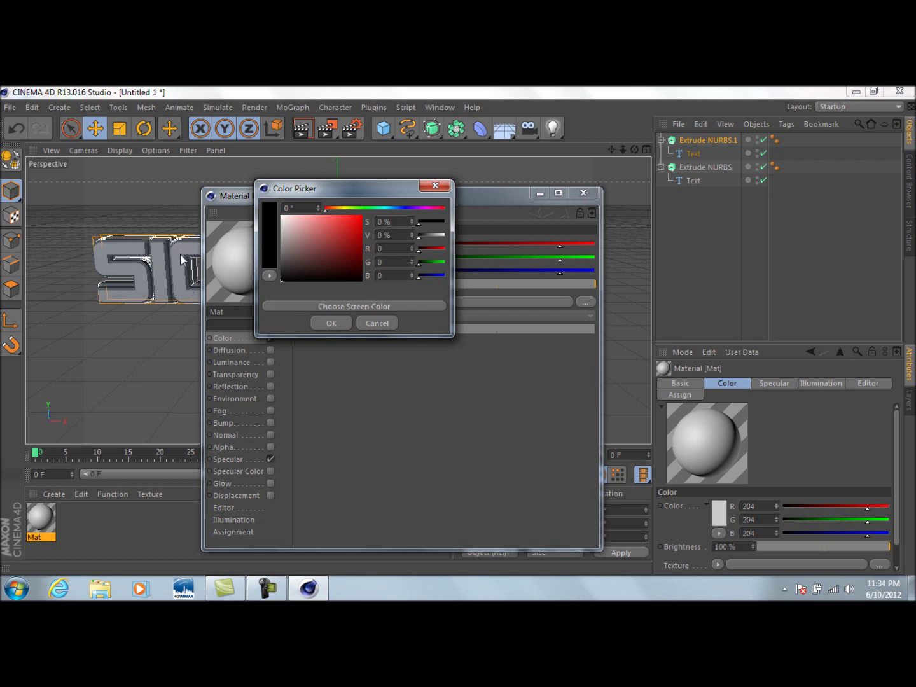
Step: Apply black (RGB 0, 0, 0) as the new material's color and enable its Reflection channel
left_click(328, 325)
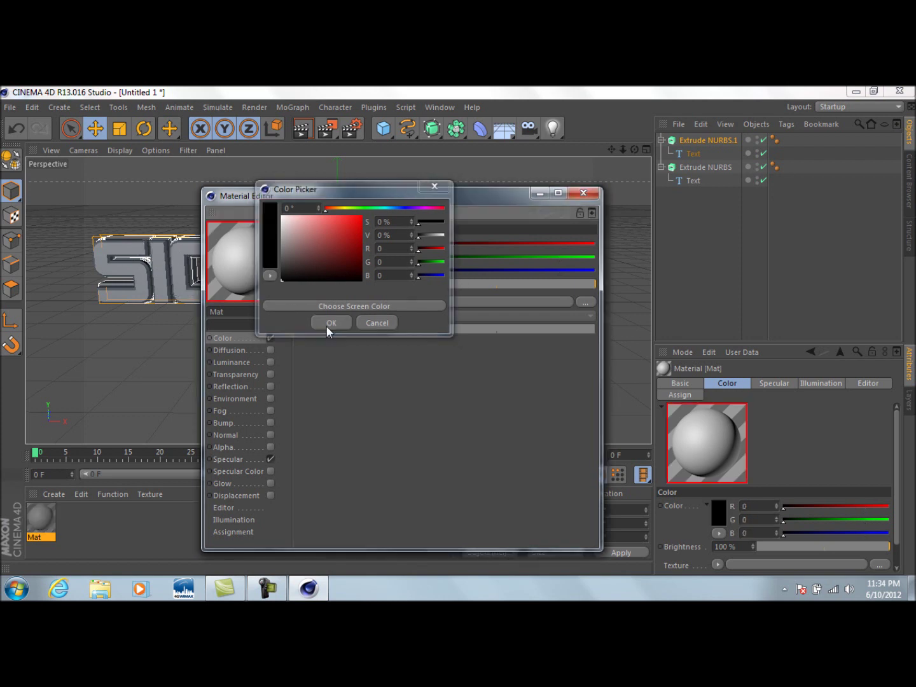
left_click(252, 387)
left_click(270, 386)
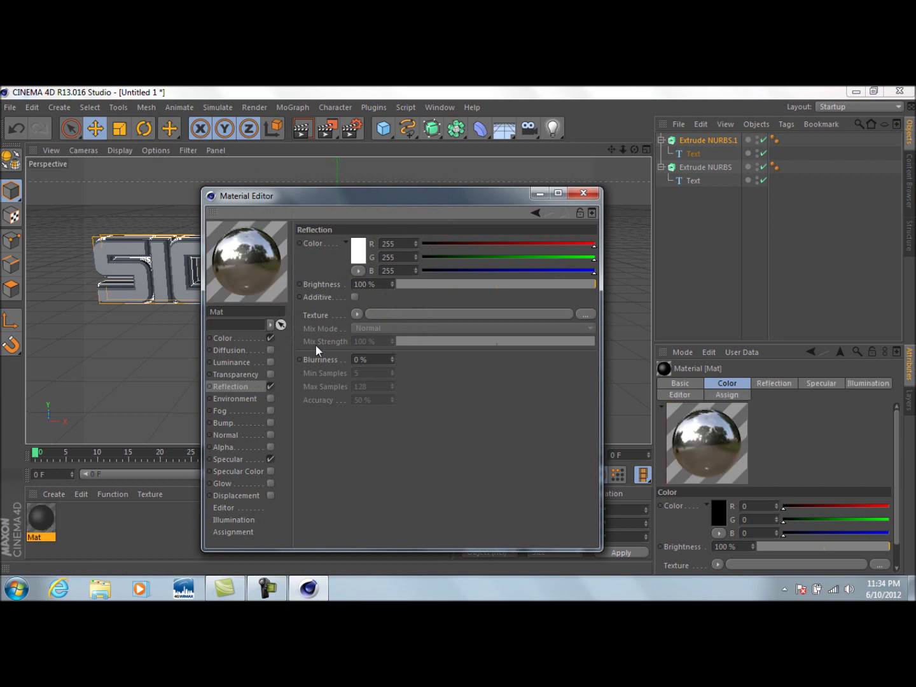
Step: Set the black material's reflection brightness to 40% and enable its Luminance channel at 10% brightness
type("40")
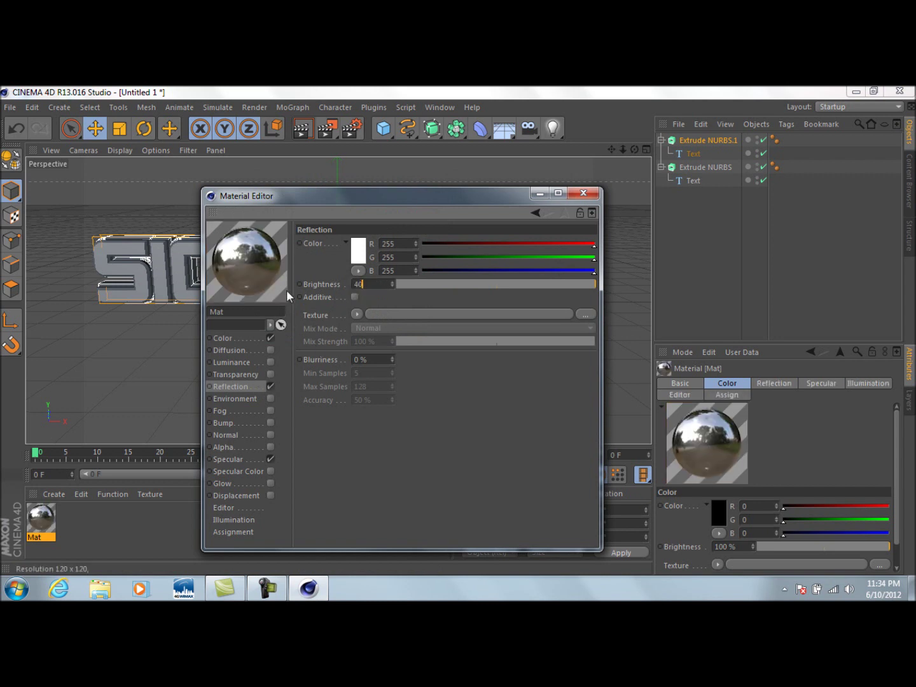
key("Return")
left_click(246, 362)
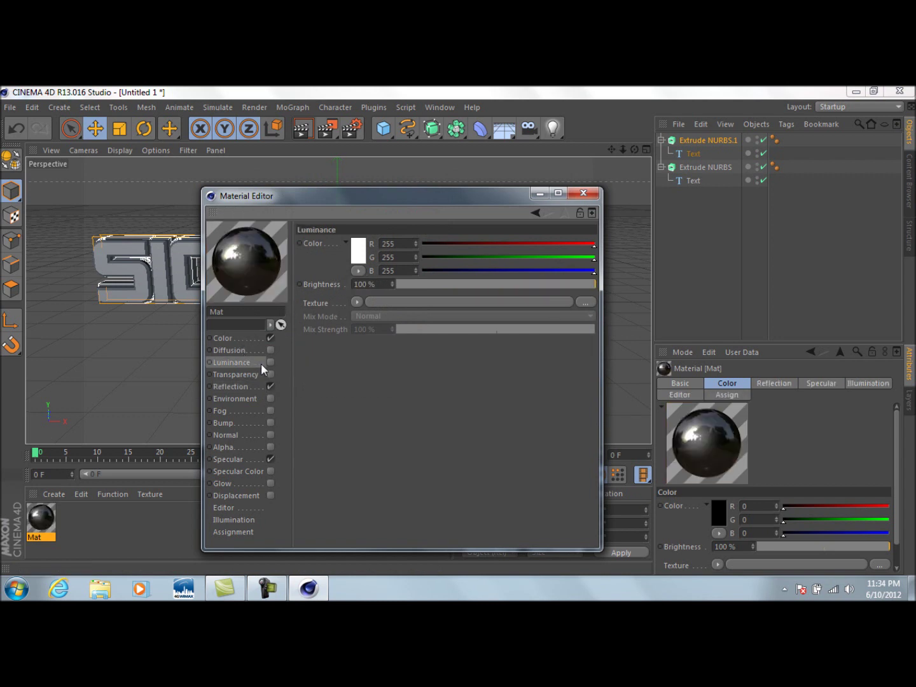
left_click(271, 362)
left_click(372, 282)
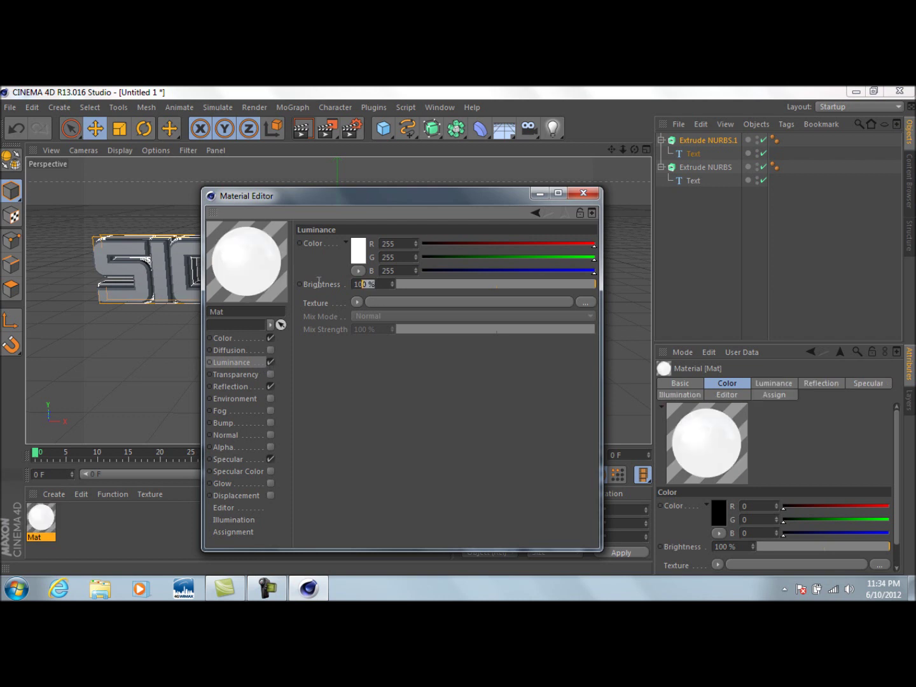
type("20")
key("Return")
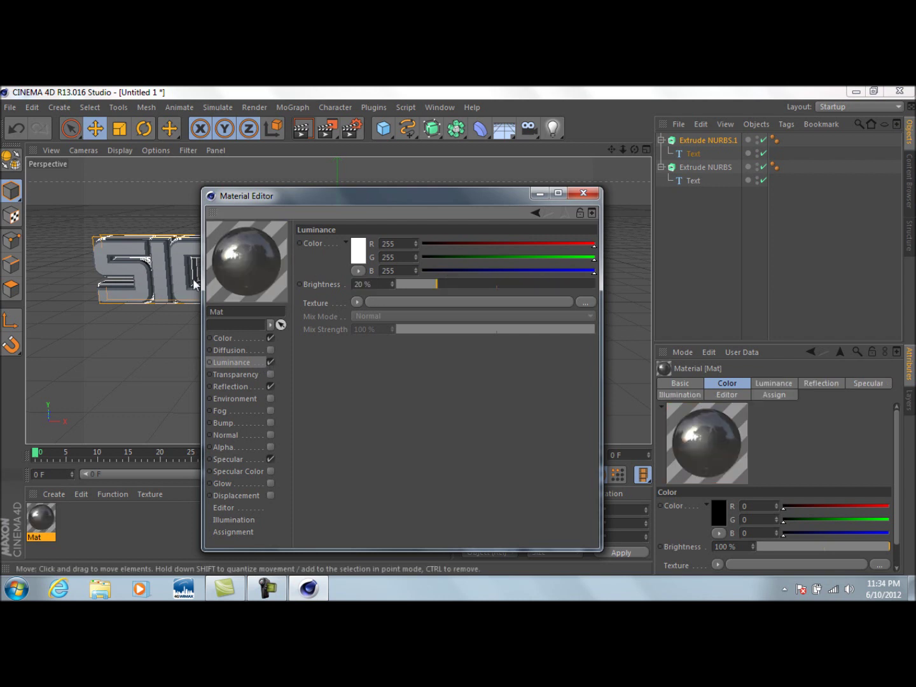
left_click(375, 284)
type("10")
key("Return")
left_click(583, 193)
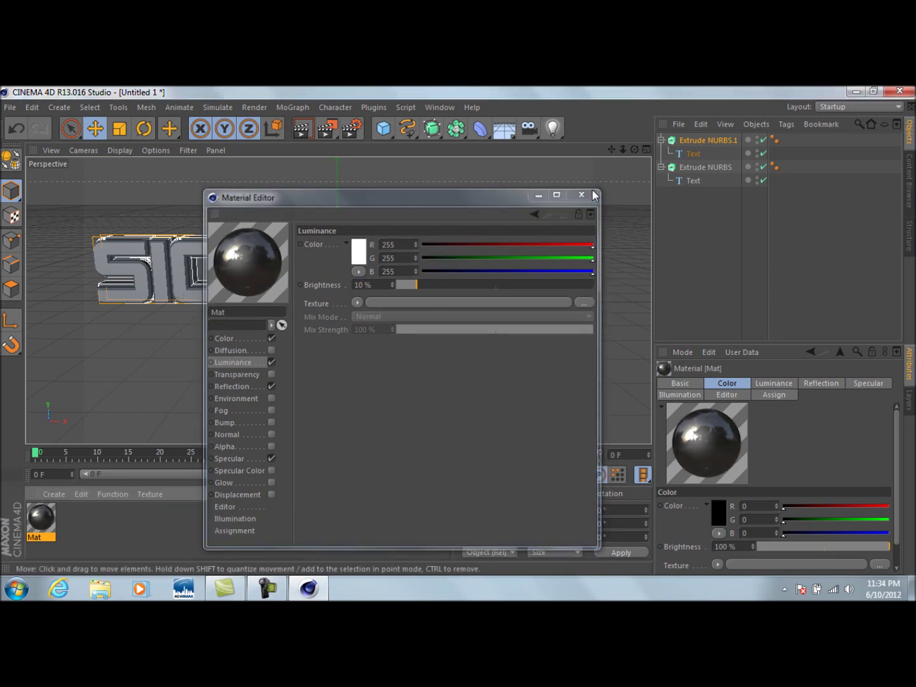
Step: Apply the black material to the original 80 cm Extrude NURBS and render a preview of the view
left_click_drag(41, 530, 233, 288)
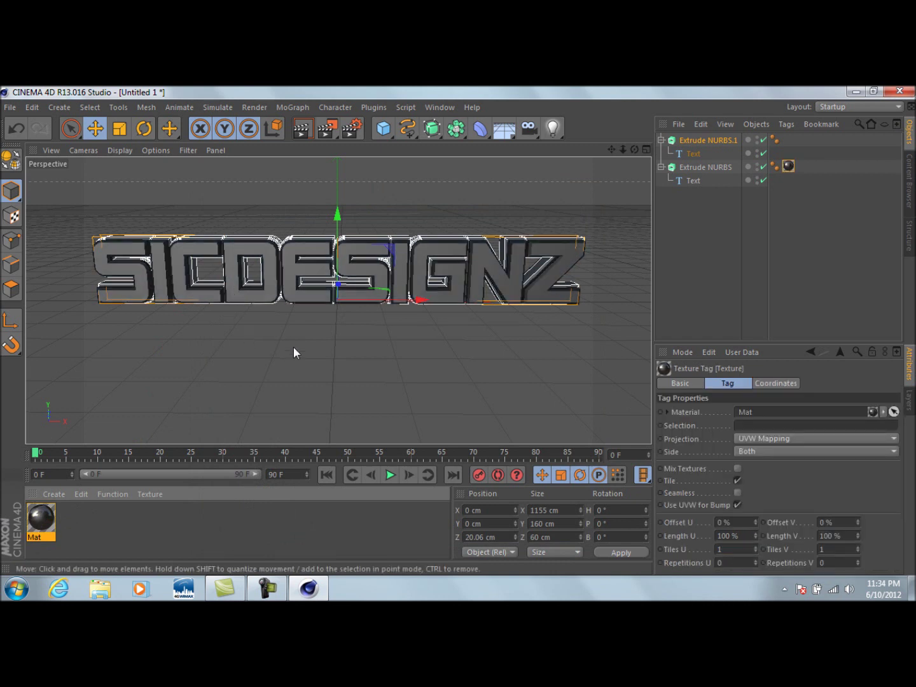
left_click(304, 130)
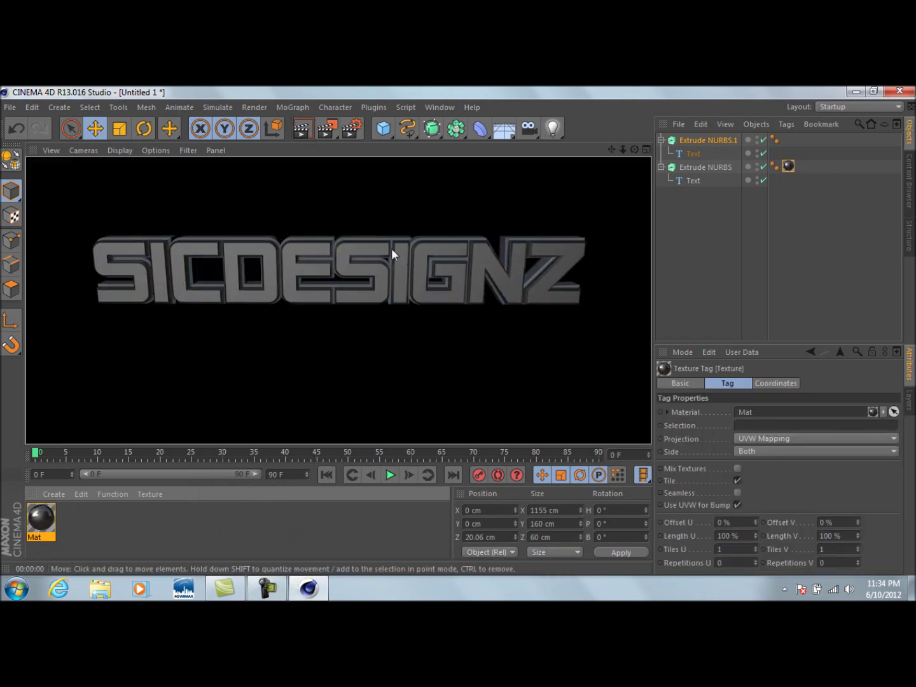
left_click(388, 196)
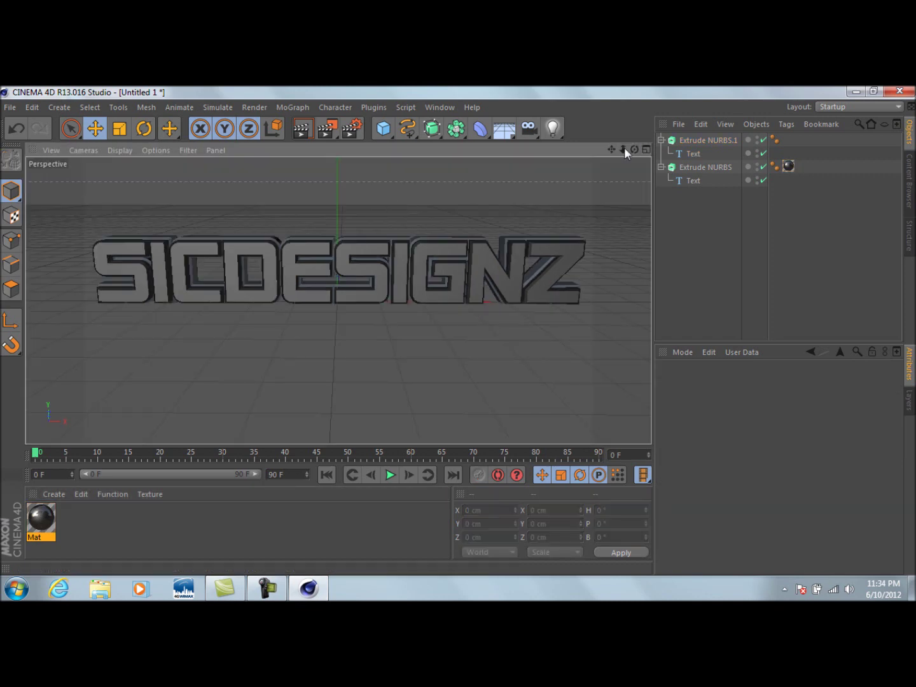
Step: Render a preview of the text from a tilted, higher angle to examine the black material
left_click_drag(631, 146, 616, 151)
left_click(304, 130)
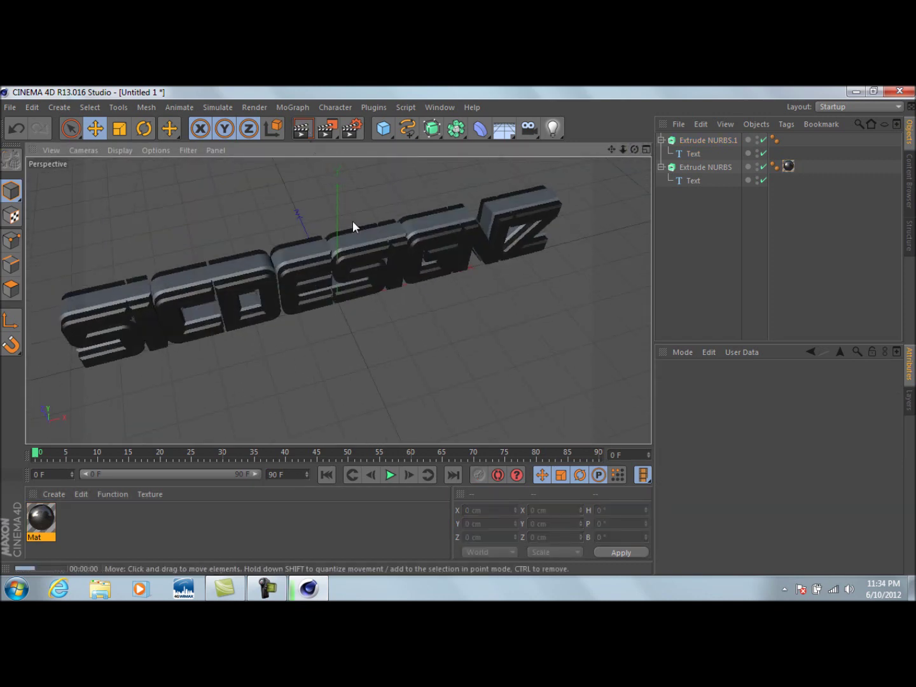
left_click(485, 248)
left_click_drag(634, 150, 573, 157)
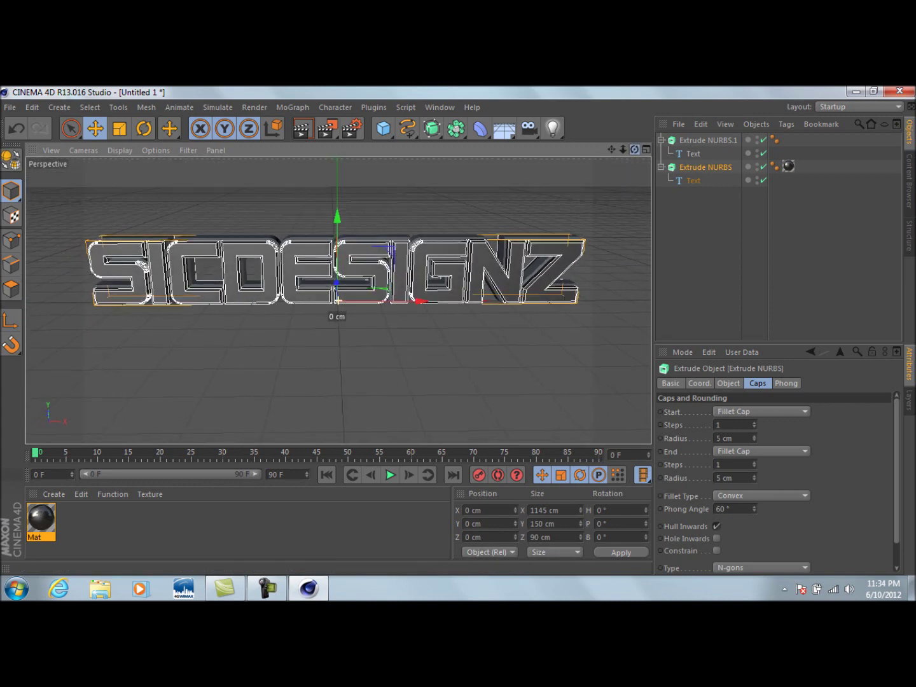
double_click(74, 536)
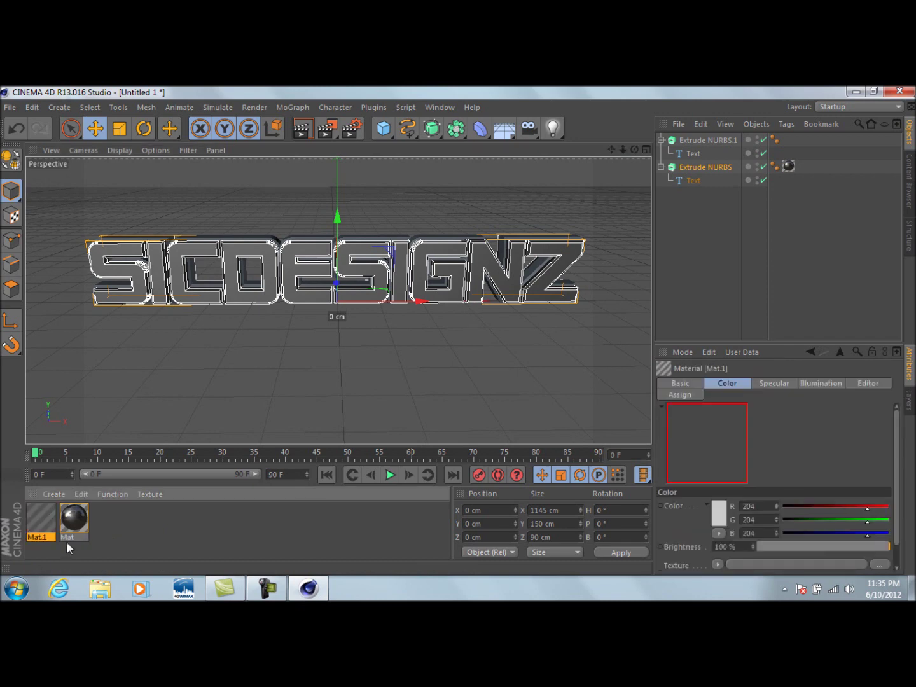
double_click(40, 519)
left_click(584, 176)
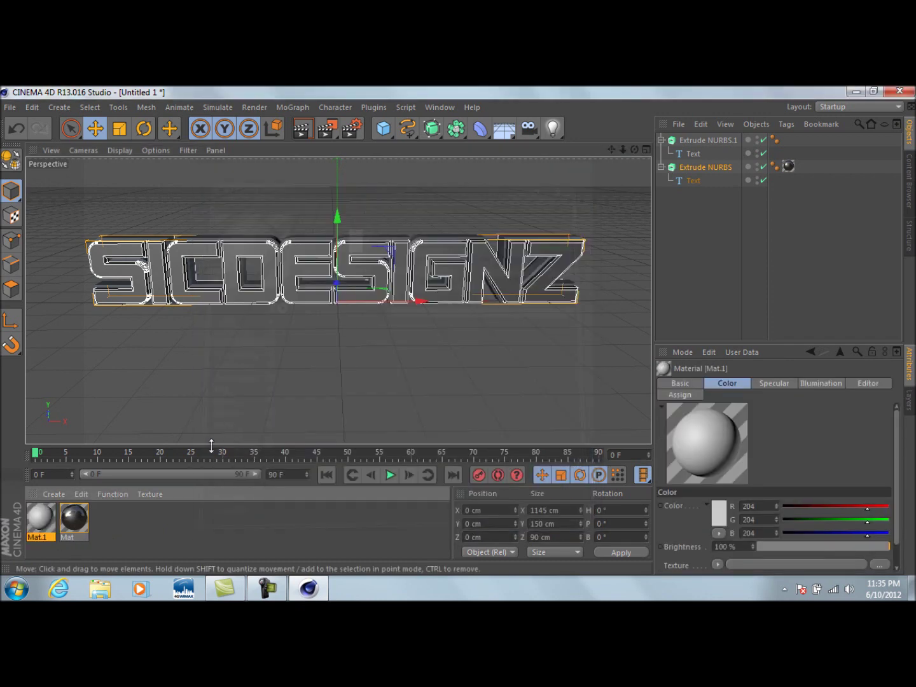
key("Delete")
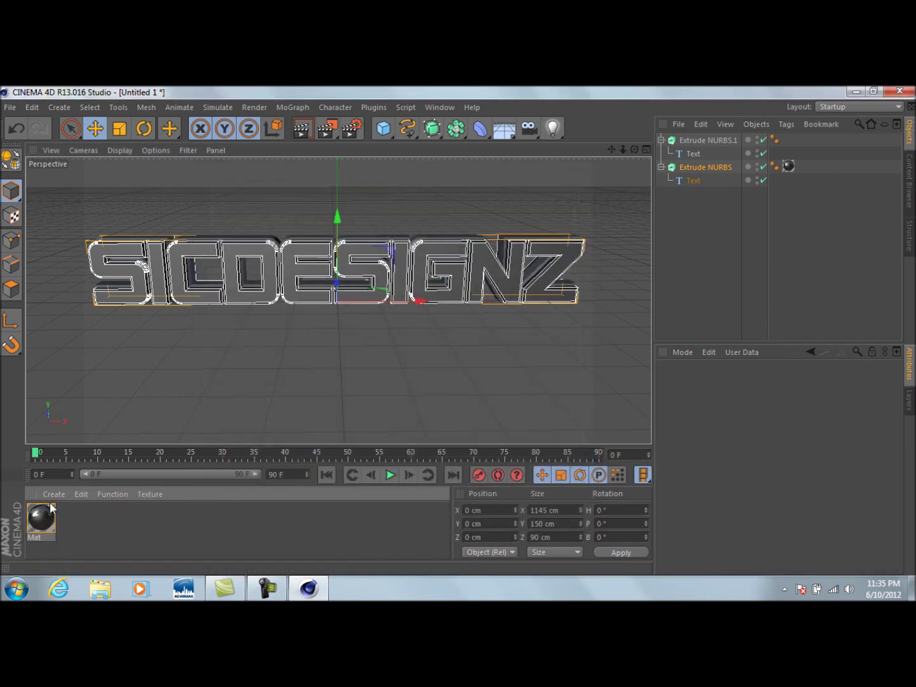
Step: Create a Nukei shader material and set its Diffuse A illumination to 80%
left_click(55, 494)
mouse_move(105, 403)
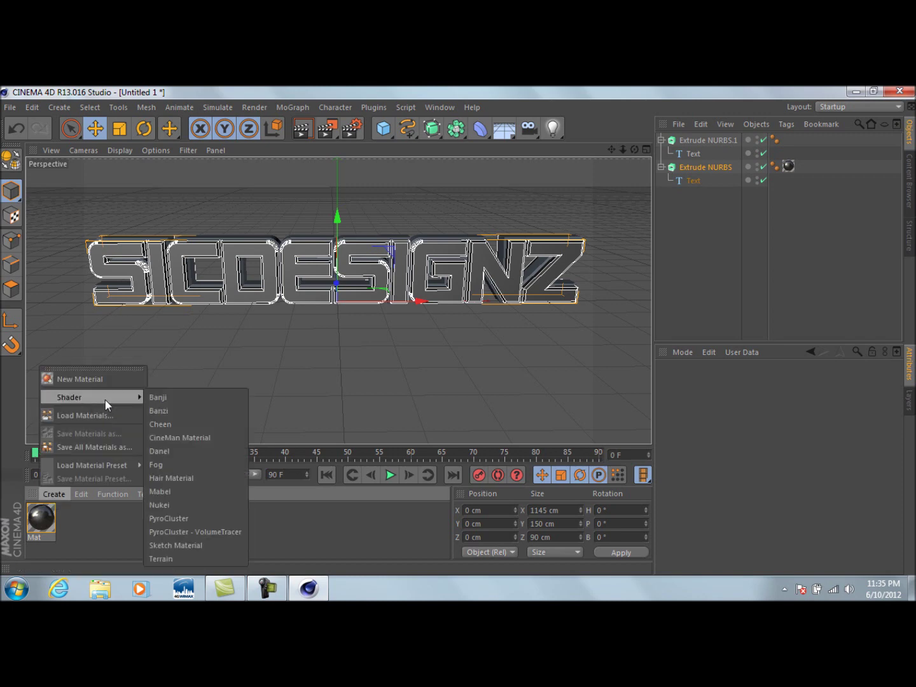
left_click(184, 505)
double_click(52, 532)
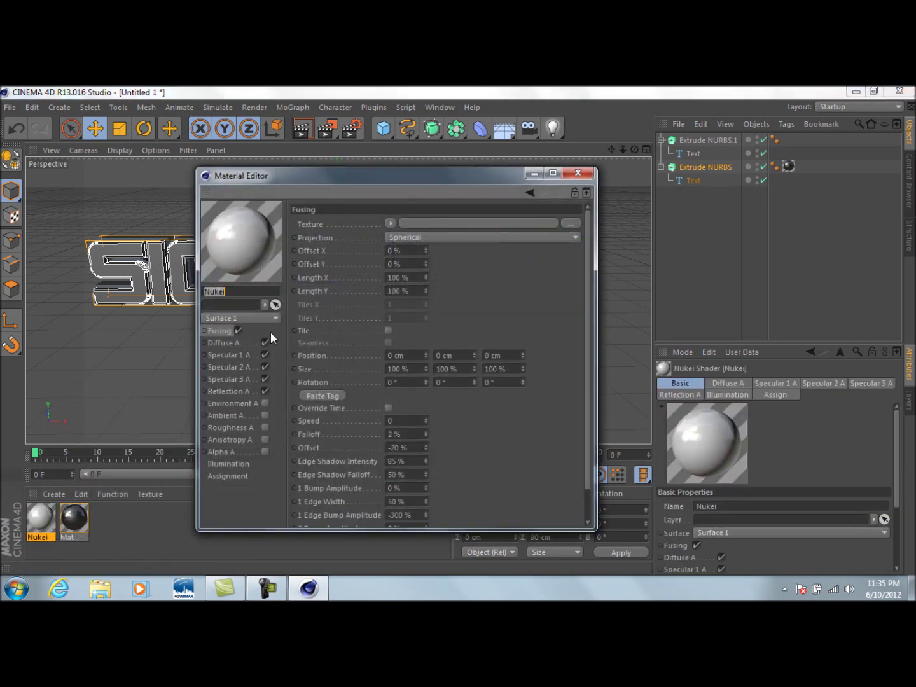
left_click(222, 343)
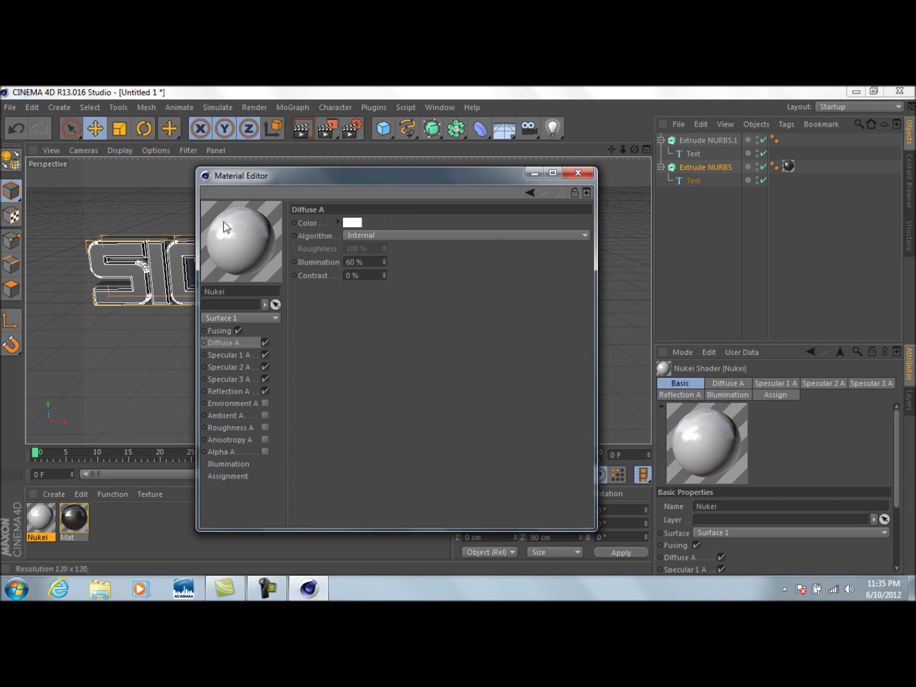
left_click_drag(371, 262, 332, 260)
type("80")
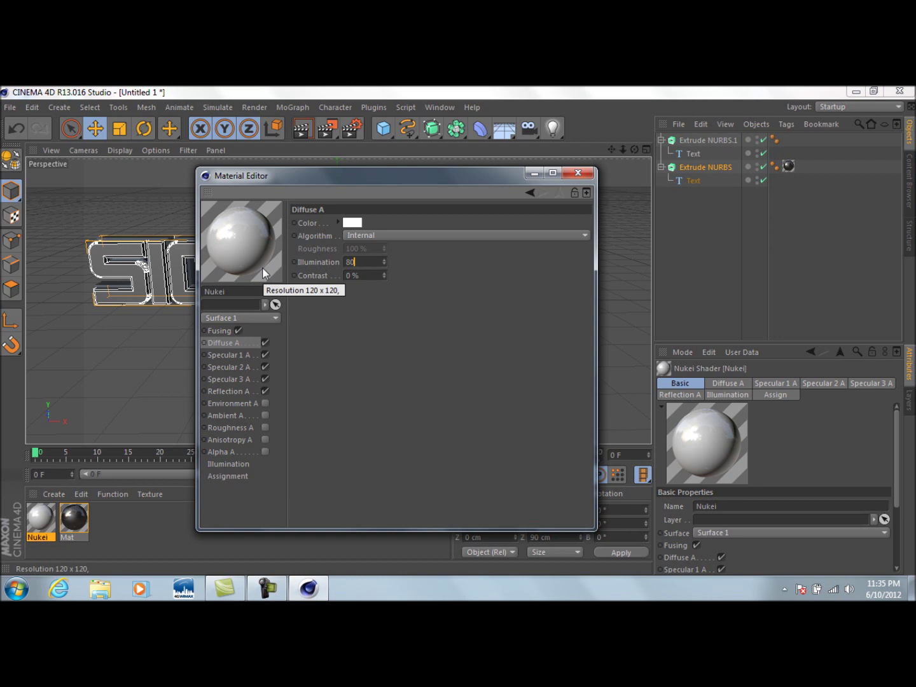
key("Return")
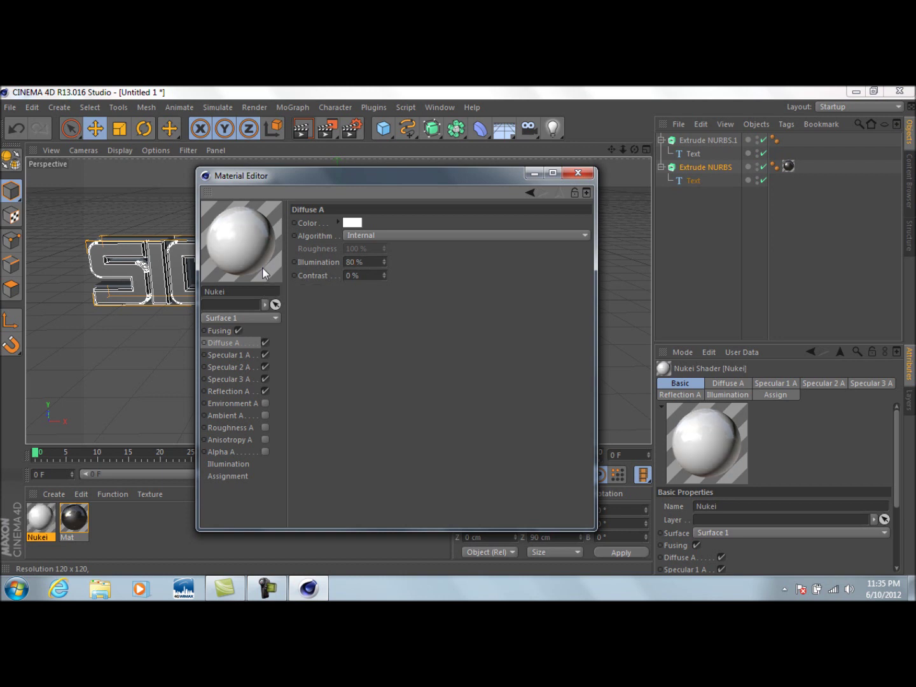
Step: Set the Nukei material's Diffuse A color to bright green (RGB 39, 255, 10)
left_click(351, 223)
left_click_drag(336, 191, 354, 178)
left_click(340, 171)
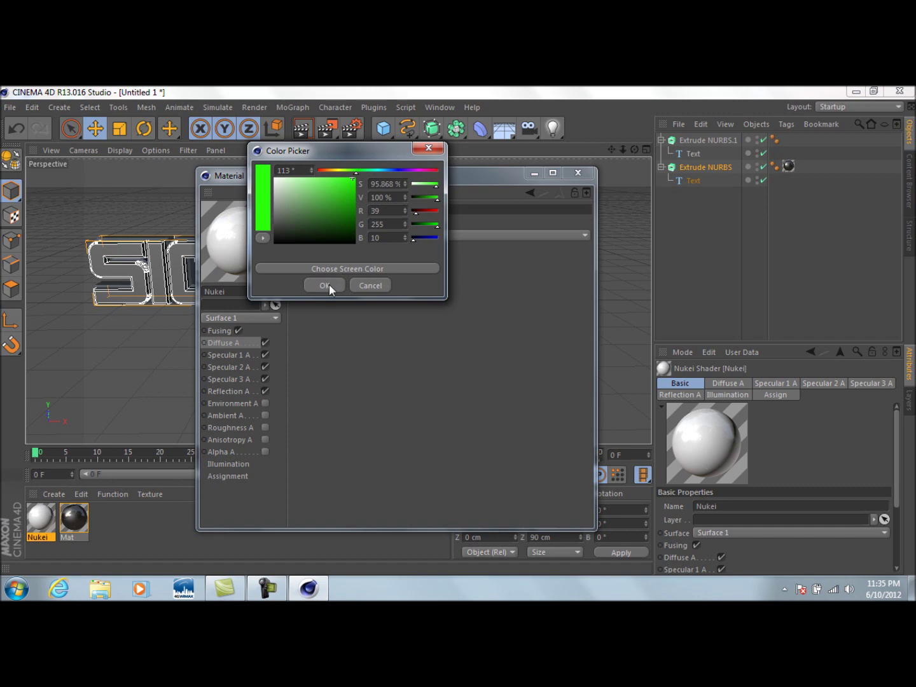
left_click(326, 286)
left_click(576, 173)
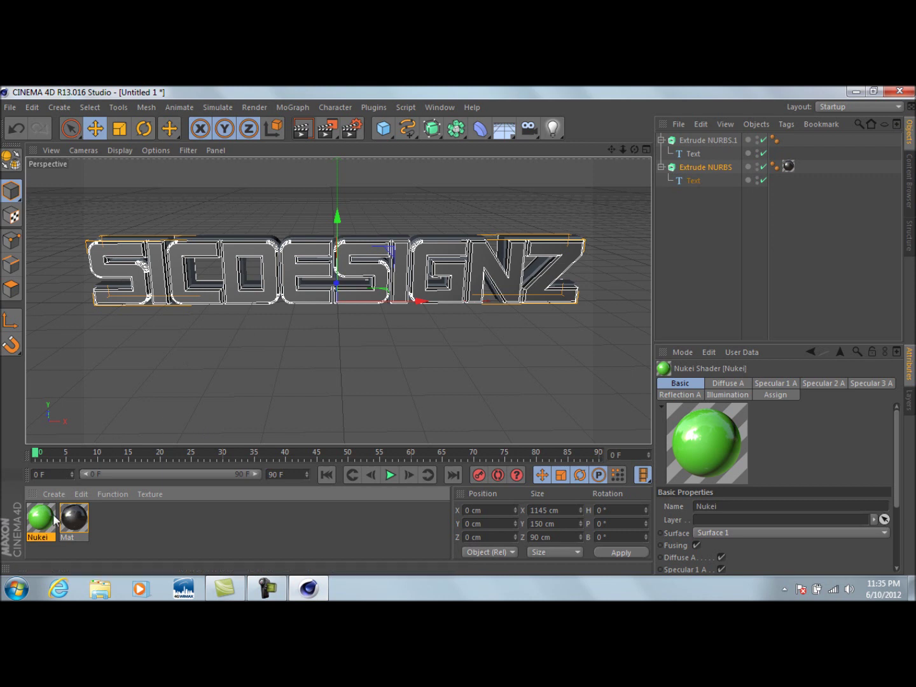
Step: Apply the green Nukei material to the duplicated extrusion, Extrude NURBS.1, and render a preview of the view
left_click_drag(51, 521, 726, 155)
left_click_drag(702, 138, 703, 136)
left_click(302, 129)
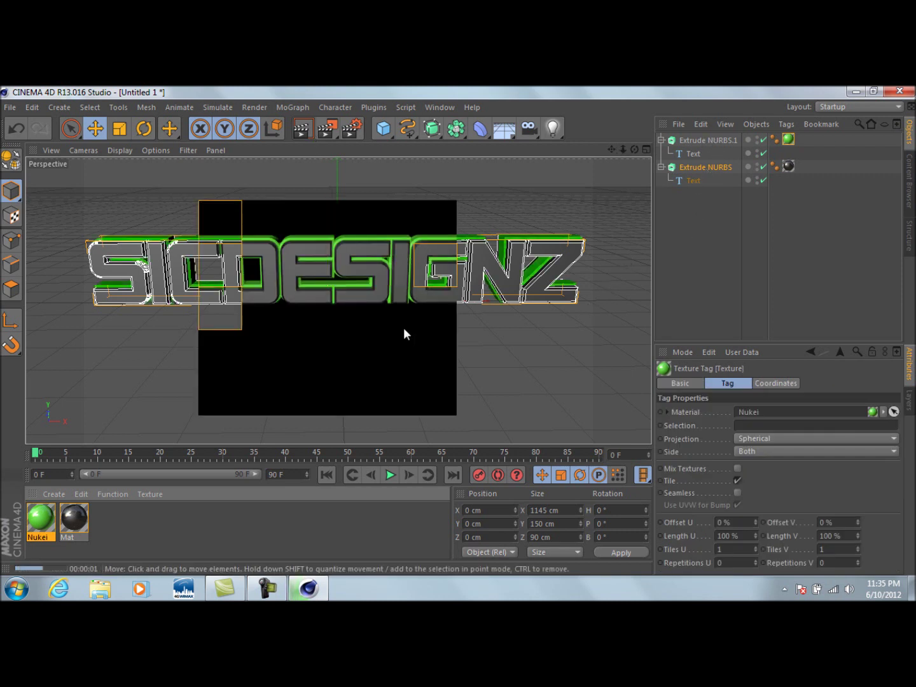
left_click(527, 208)
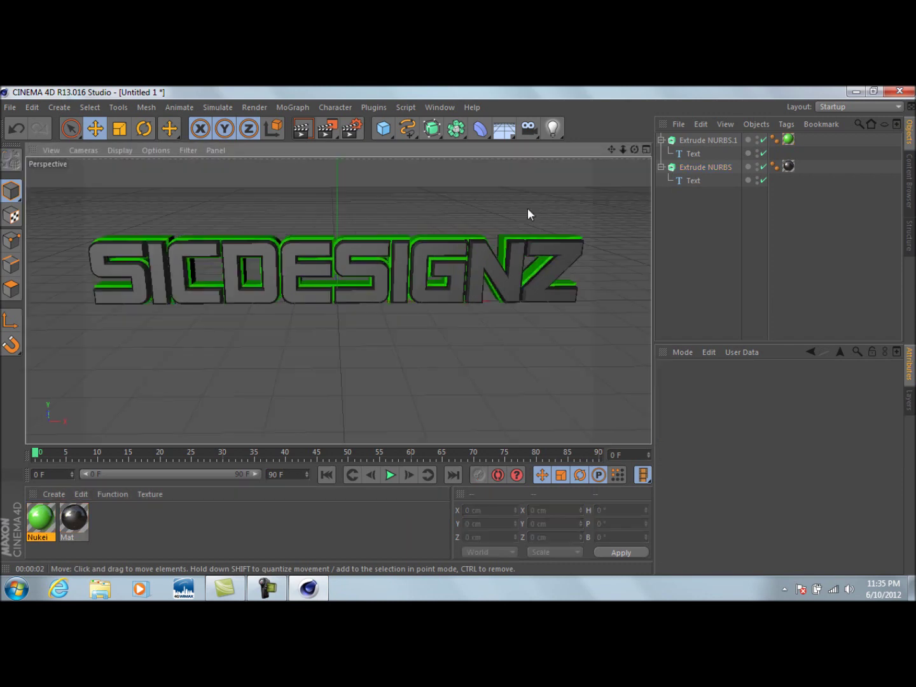
left_click_drag(635, 149, 641, 173)
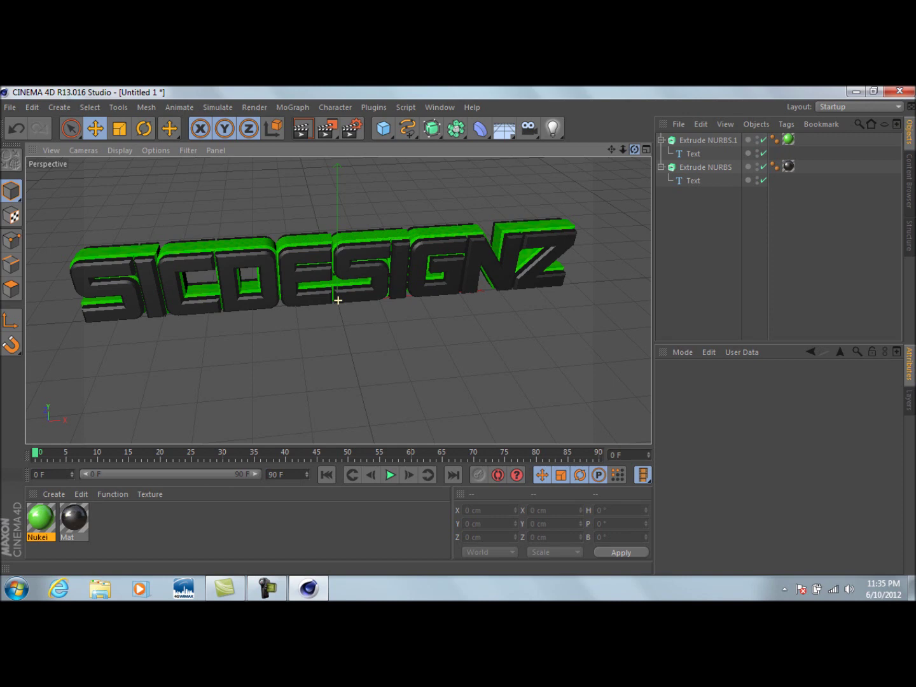
mouse_move(638, 148)
left_mouse_down()
mouse_move(638, 124)
mouse_move(640, 149)
left_mouse_up()
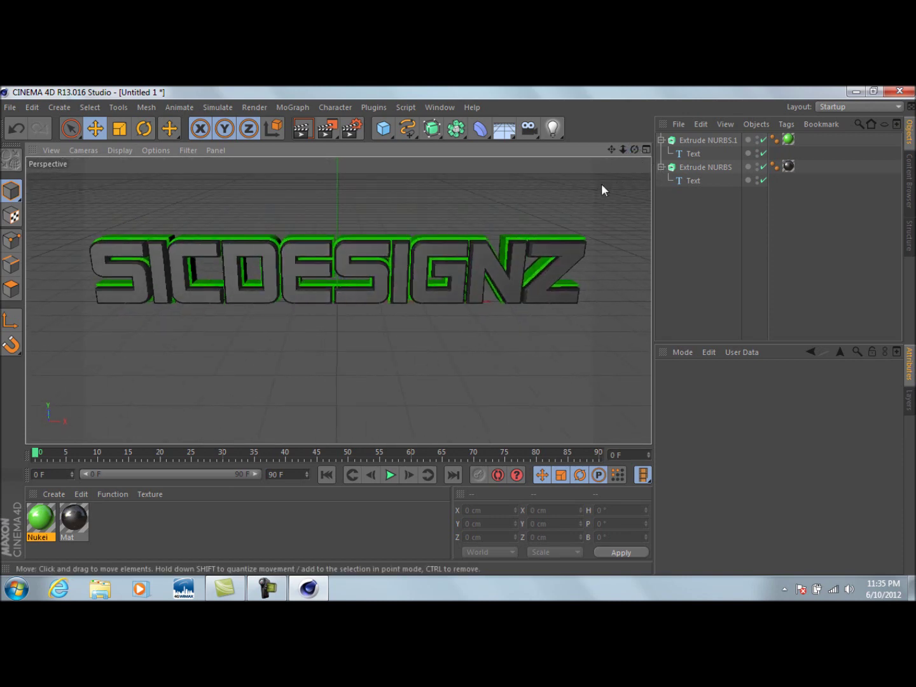
Step: Add a Sky object and create a new material with a white color (RGB 255, 255, 255)
left_click(507, 131)
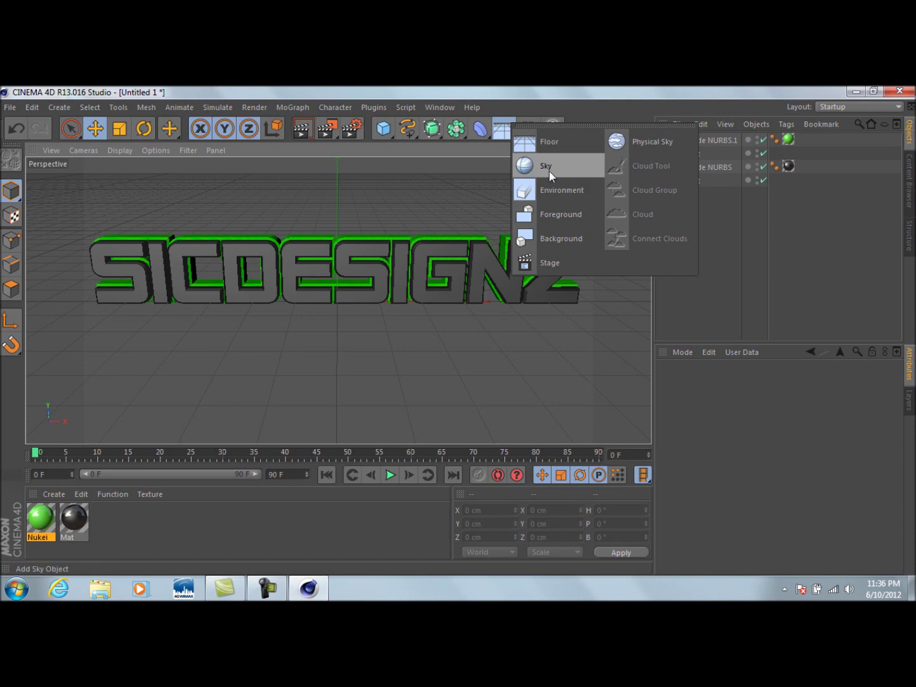
left_click(547, 168)
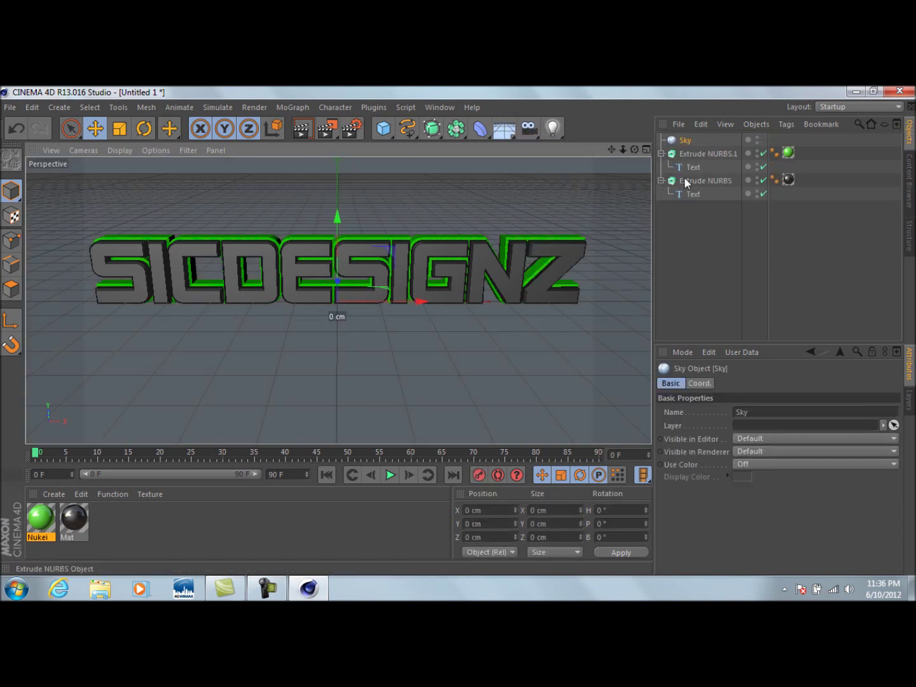
double_click(109, 519)
double_click(55, 518)
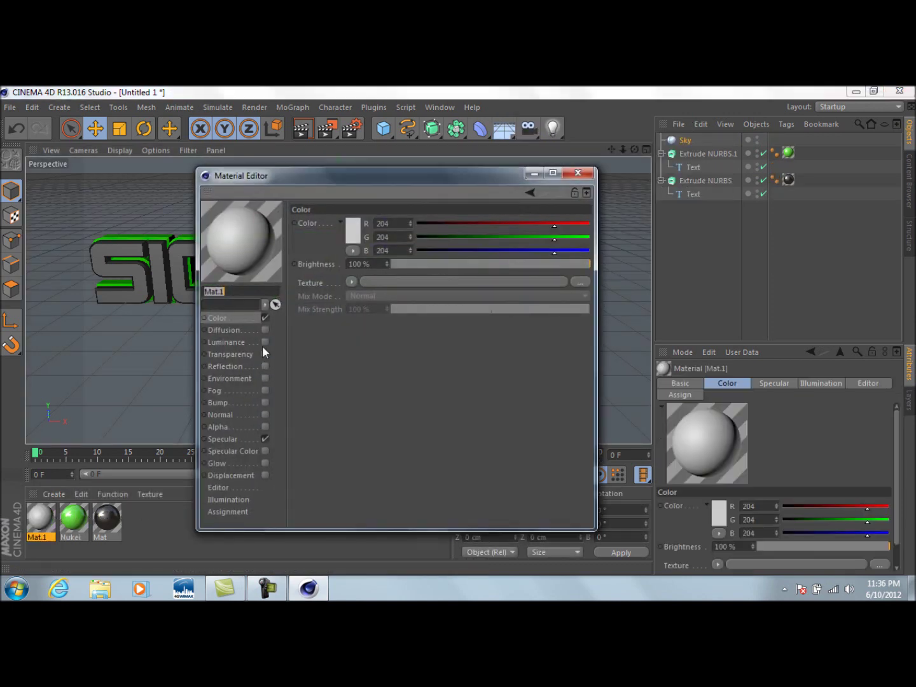
left_click(351, 231)
left_click(278, 192)
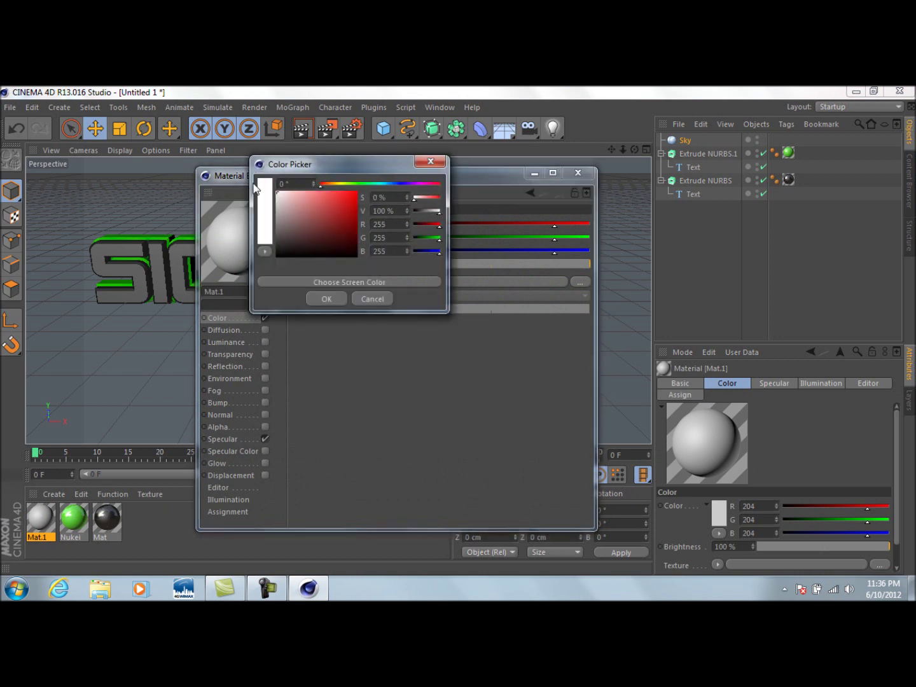
left_click(322, 298)
Step: Enable the white material's Luminance channel and set its brightness to 40%
left_click(241, 343)
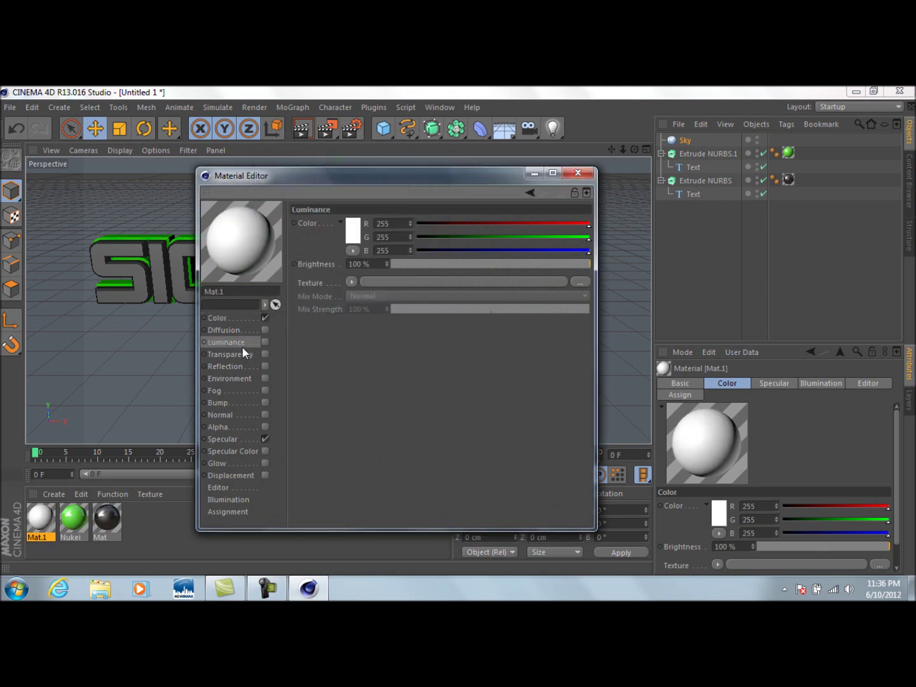
left_click(265, 342)
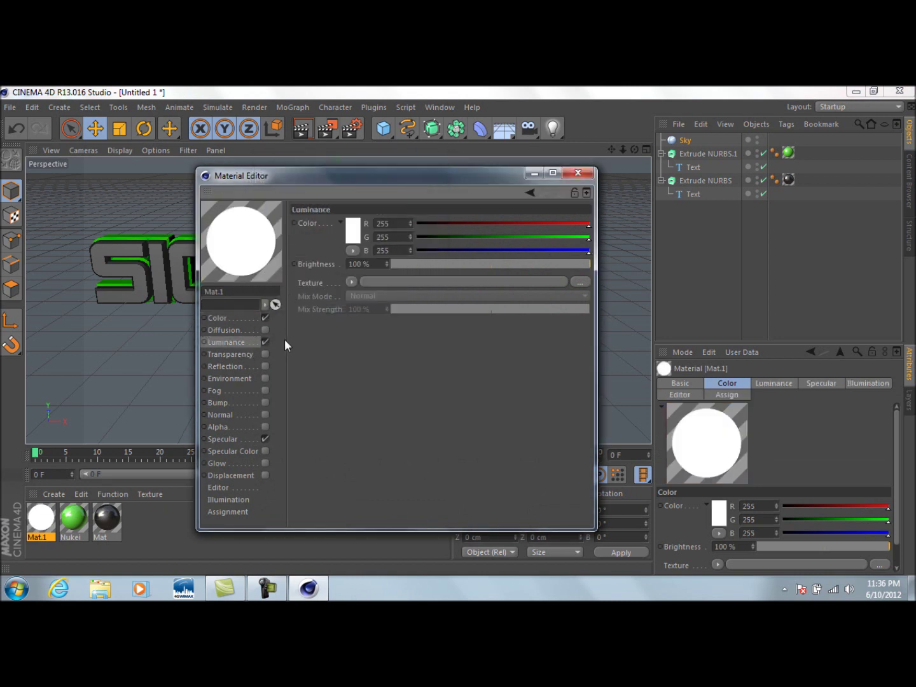
double_click(375, 264)
type("49")
key("Return")
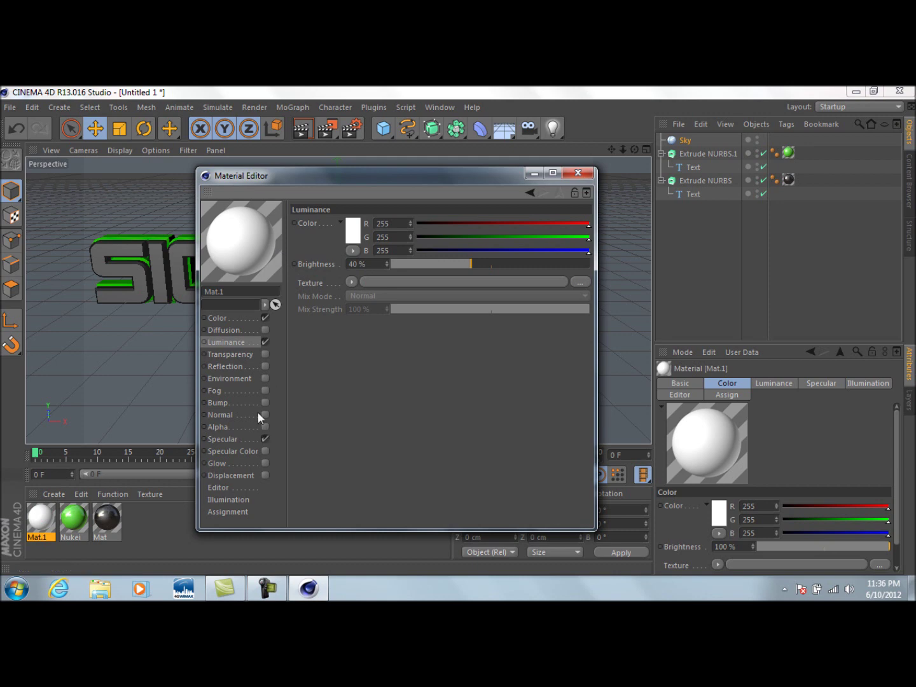
left_click(578, 174)
Step: Apply the white material to the Sky object and render a preview of the view
left_click_drag(398, 197, 423, 167)
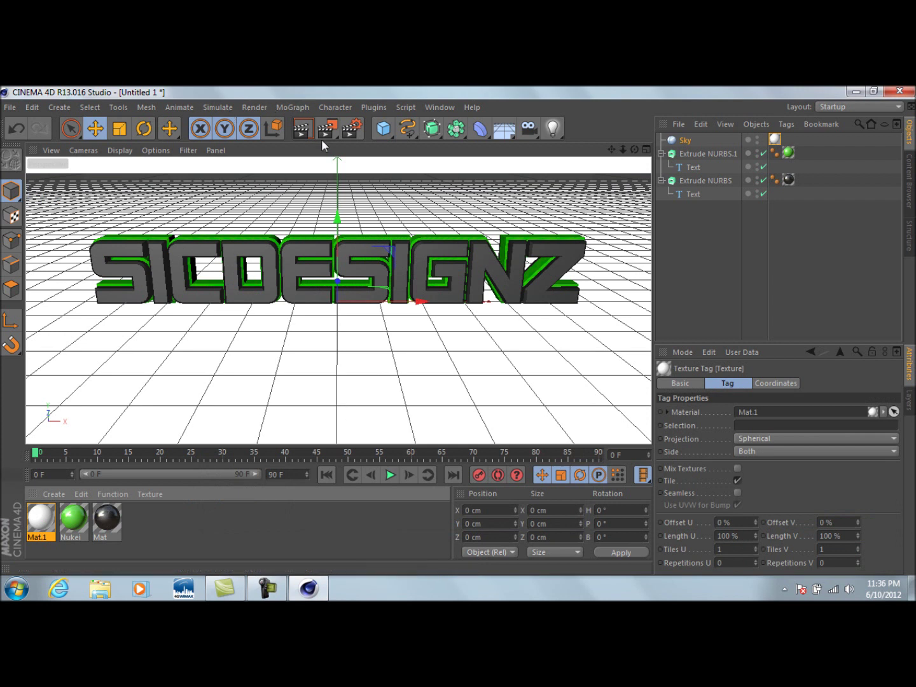
left_click(303, 129)
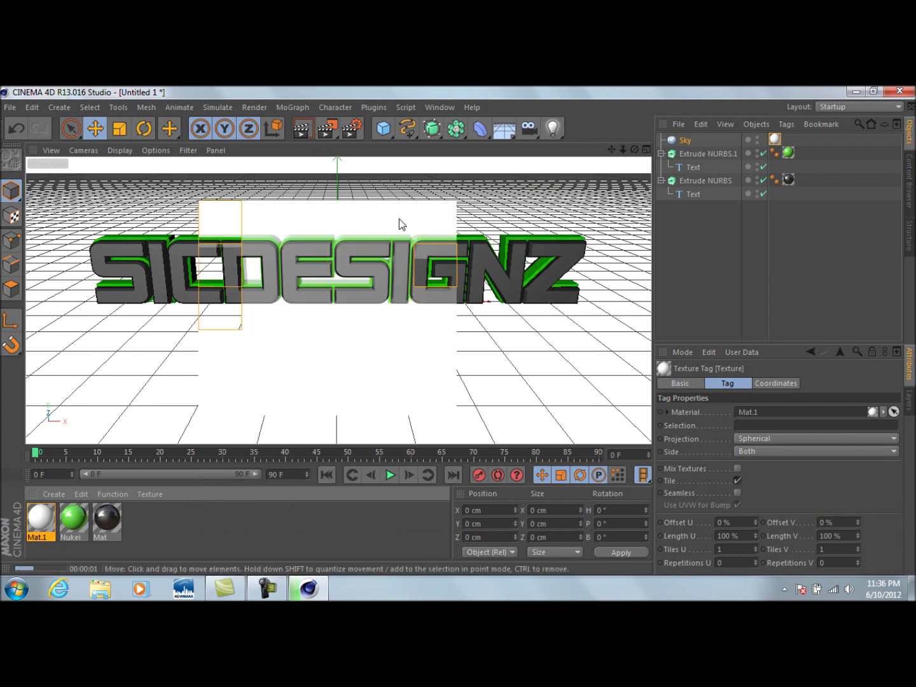
left_click(496, 213)
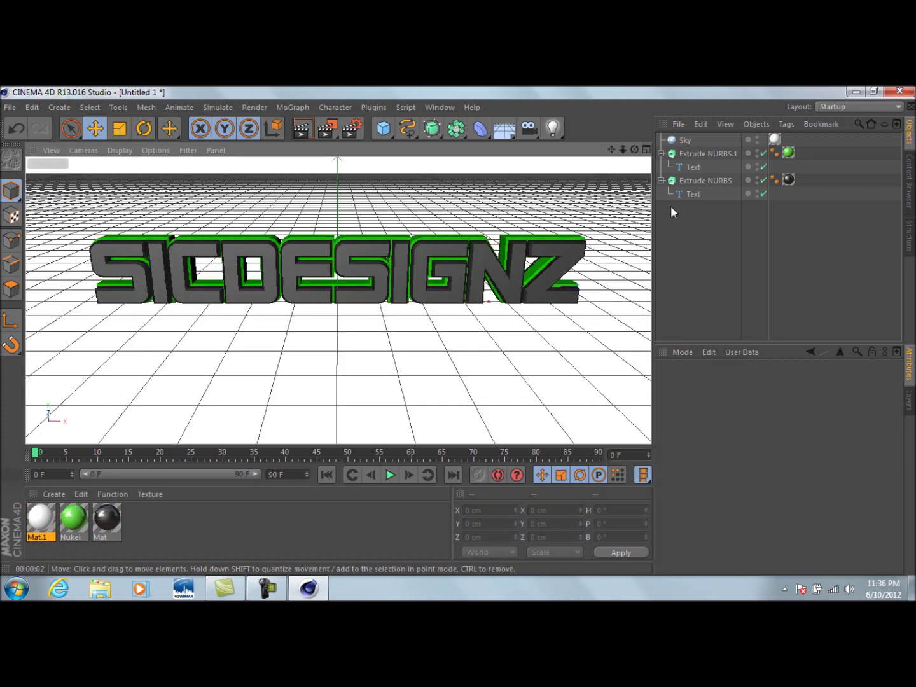
Step: Add a Compositing tag to the Sky object and turn off its Seen by Camera option
right_click(685, 142)
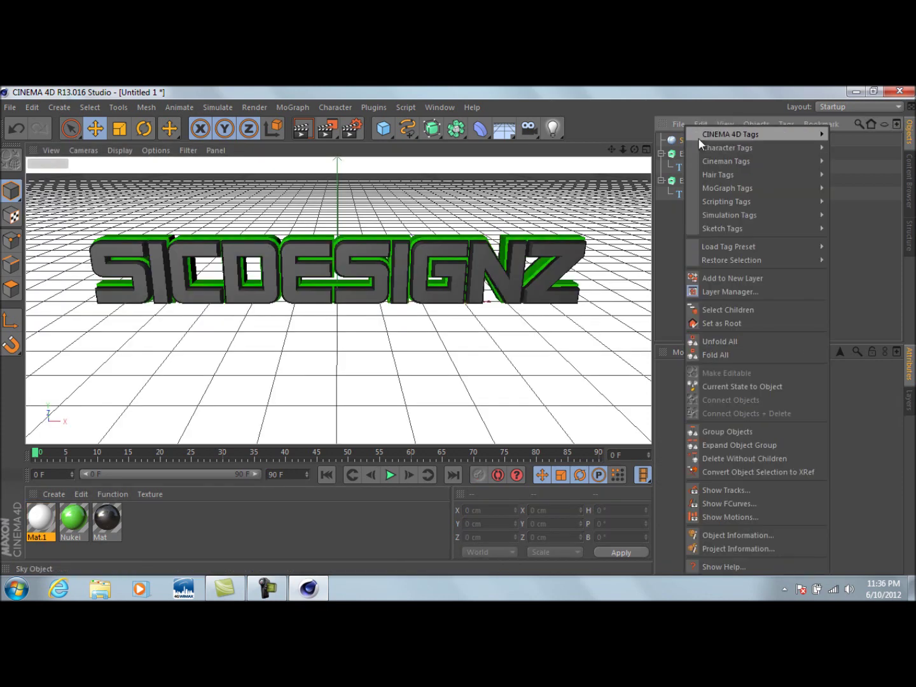
mouse_move(700, 137)
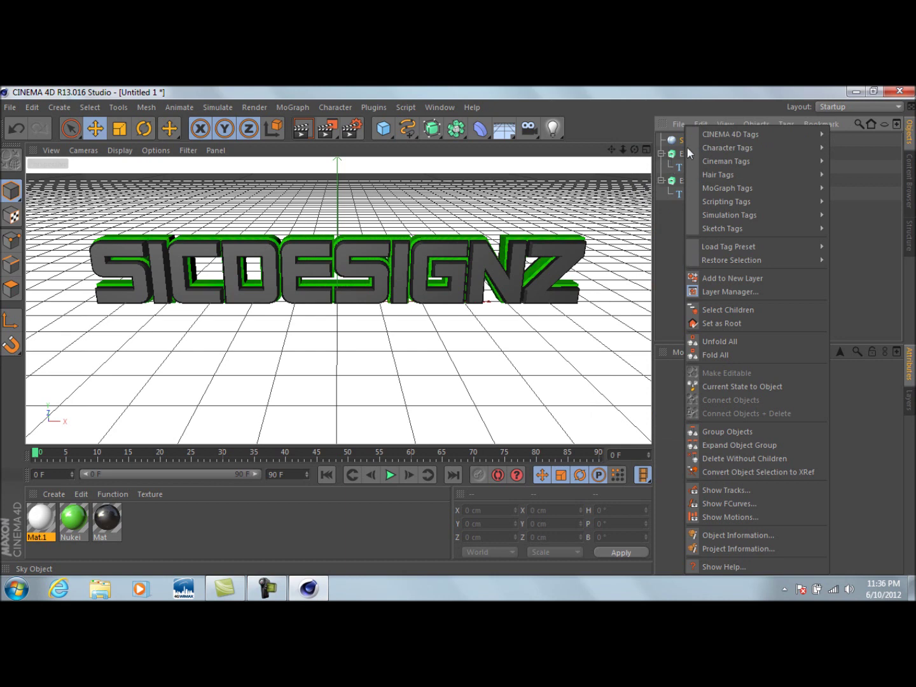
left_click(641, 186)
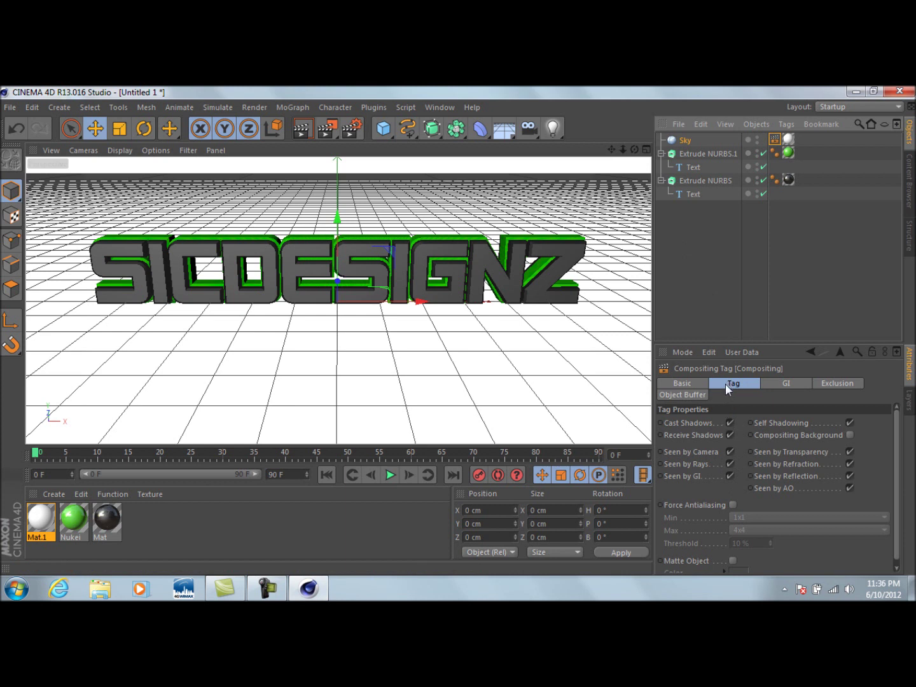
left_click(730, 452)
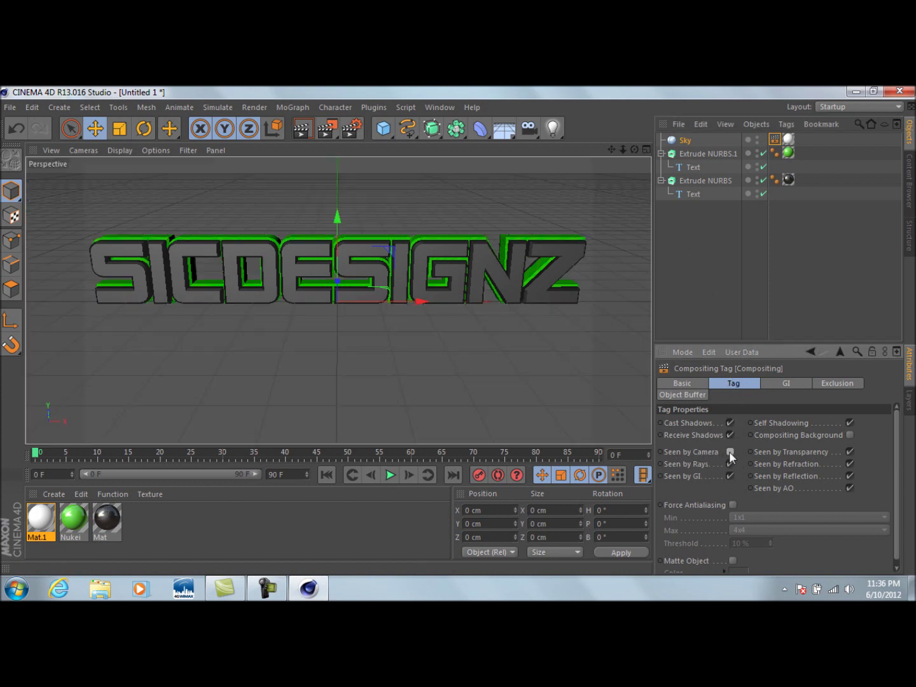
left_click(720, 287)
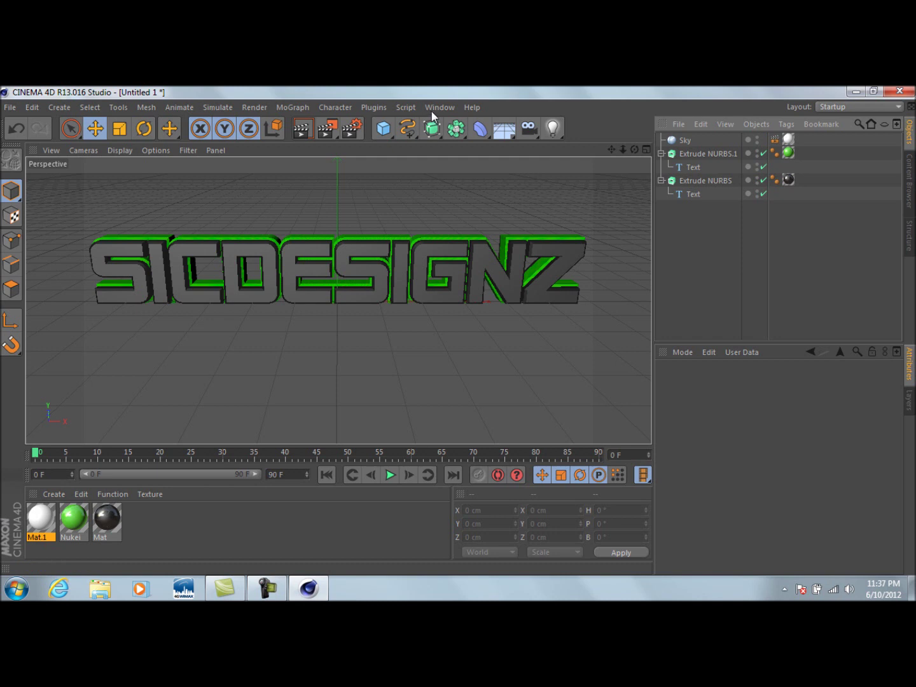
Step: Add the OverheadSoftbox preset from the GreyscalegorillaLightKitPro1 library to the scene and close the Content Browser
left_click(376, 109)
mouse_move(423, 106)
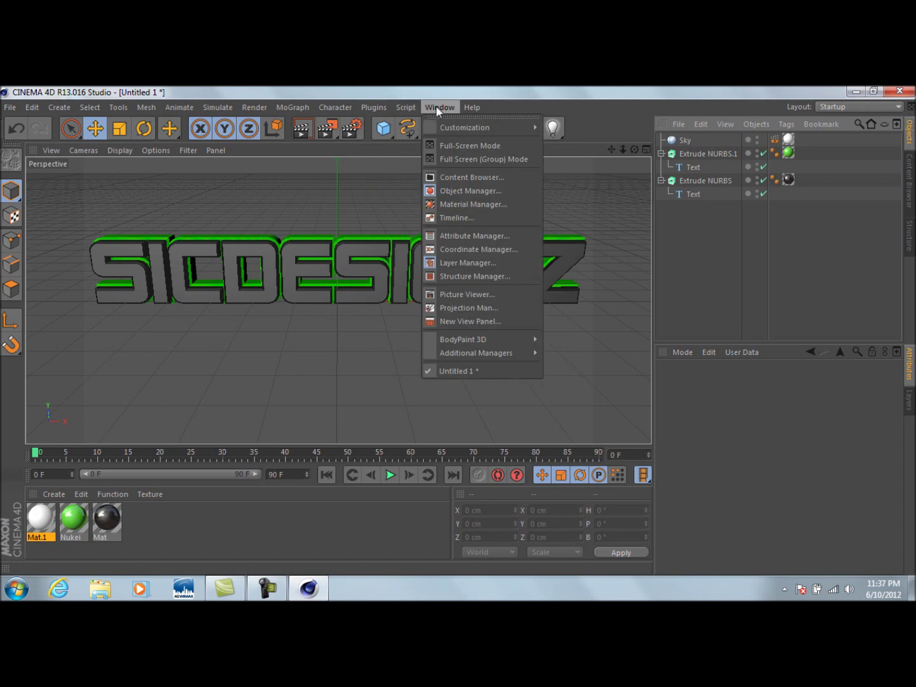
left_click(462, 175)
left_click_drag(436, 95, 411, 202)
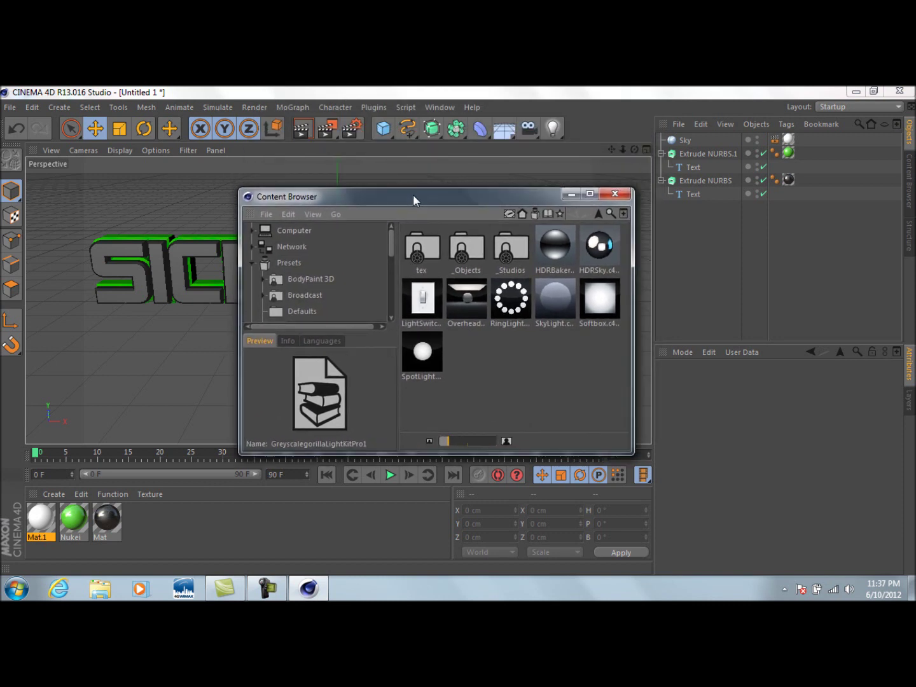
left_click_drag(401, 197, 518, 196)
double_click(580, 305)
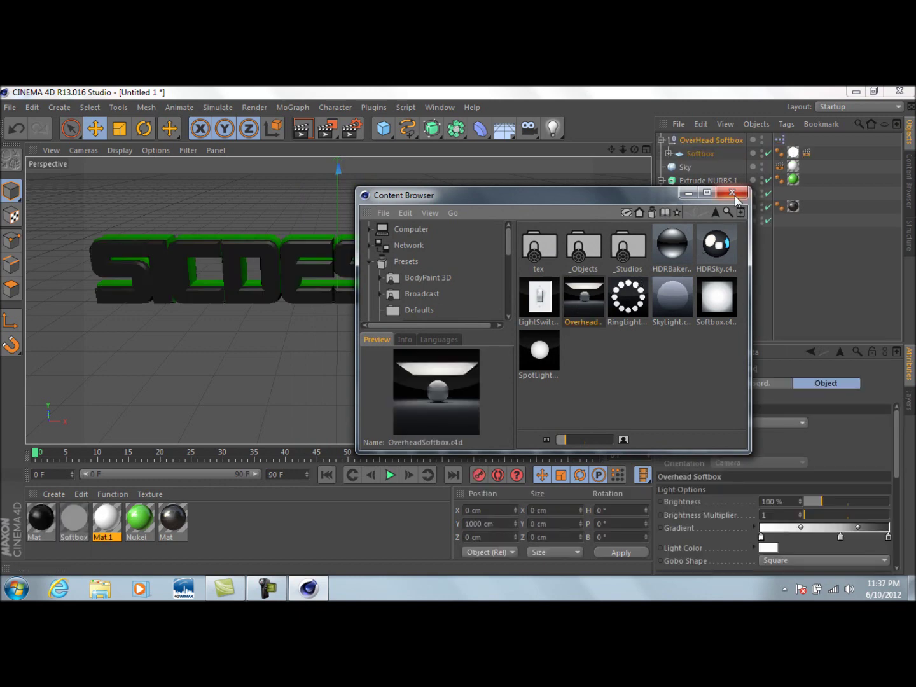
left_click(733, 194)
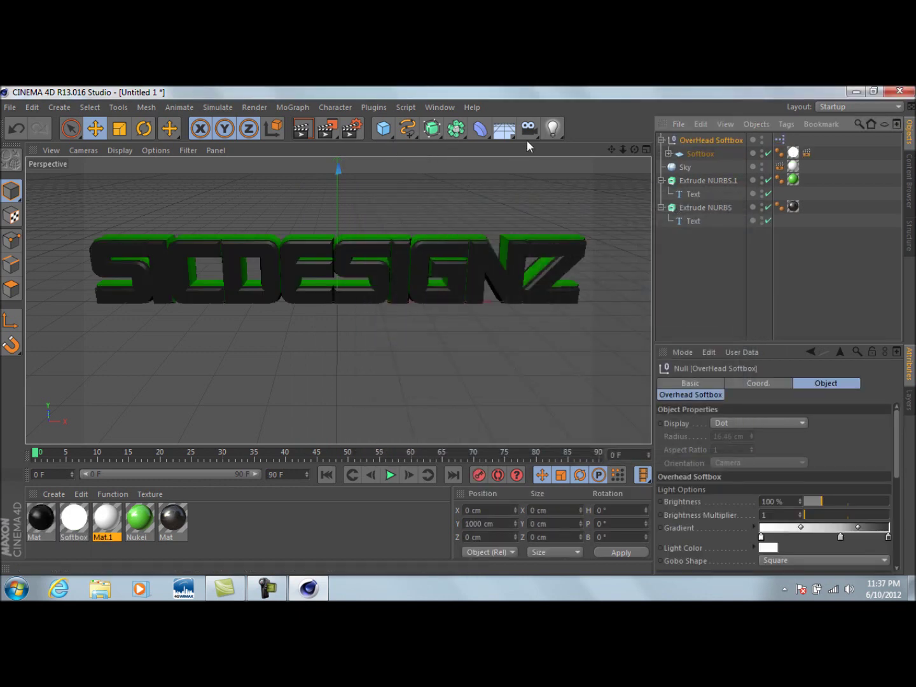
Step: Add an Omni light and place it in front of the text at about X -12, Y 123, Z -703 cm
left_click_drag(552, 131, 579, 138)
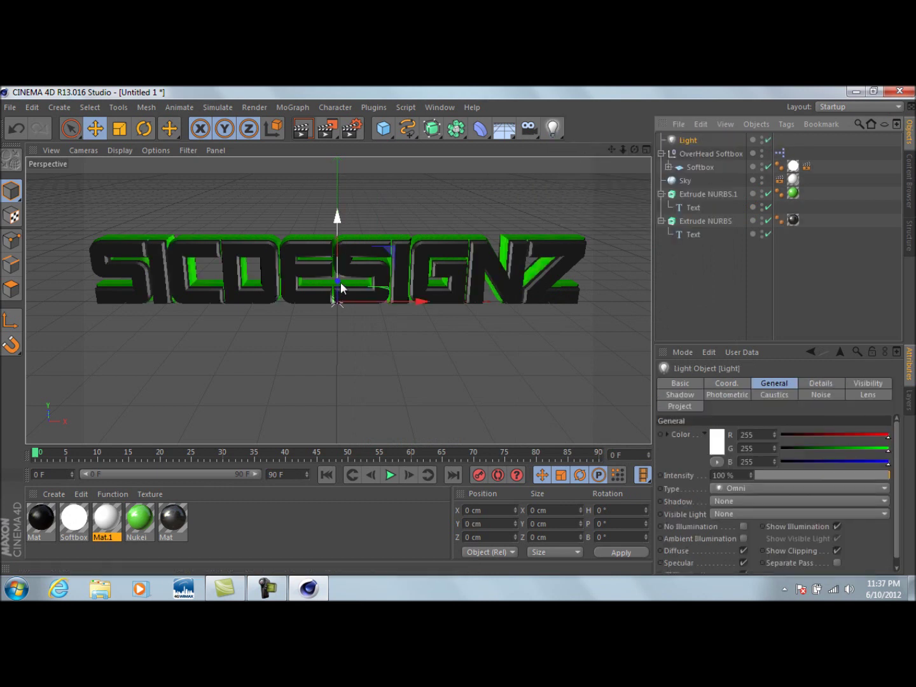
left_click_drag(382, 303, 286, 361)
left_click(268, 307)
left_click(275, 376)
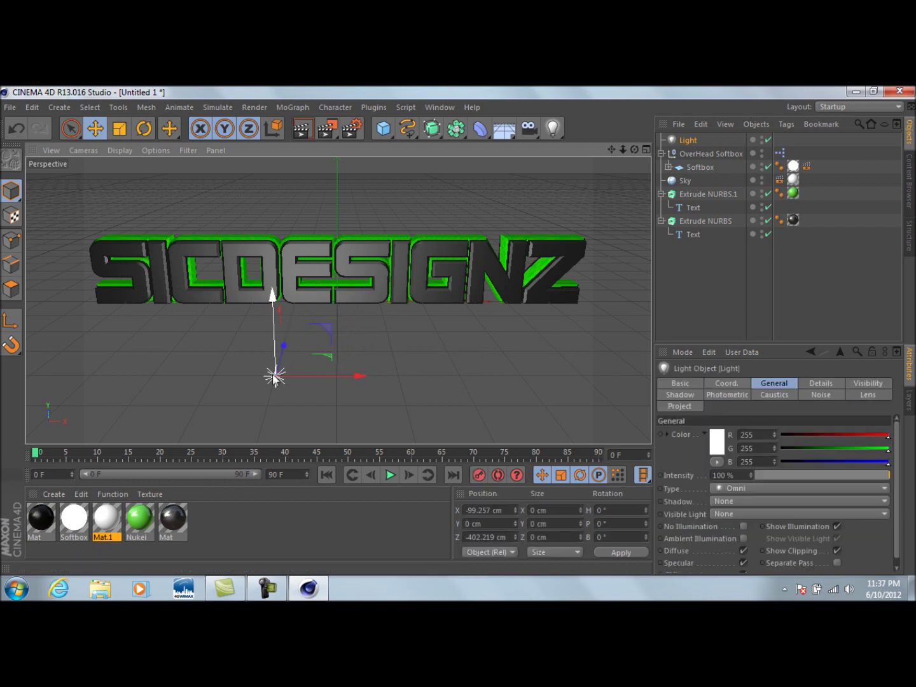
left_click_drag(275, 304, 331, 372)
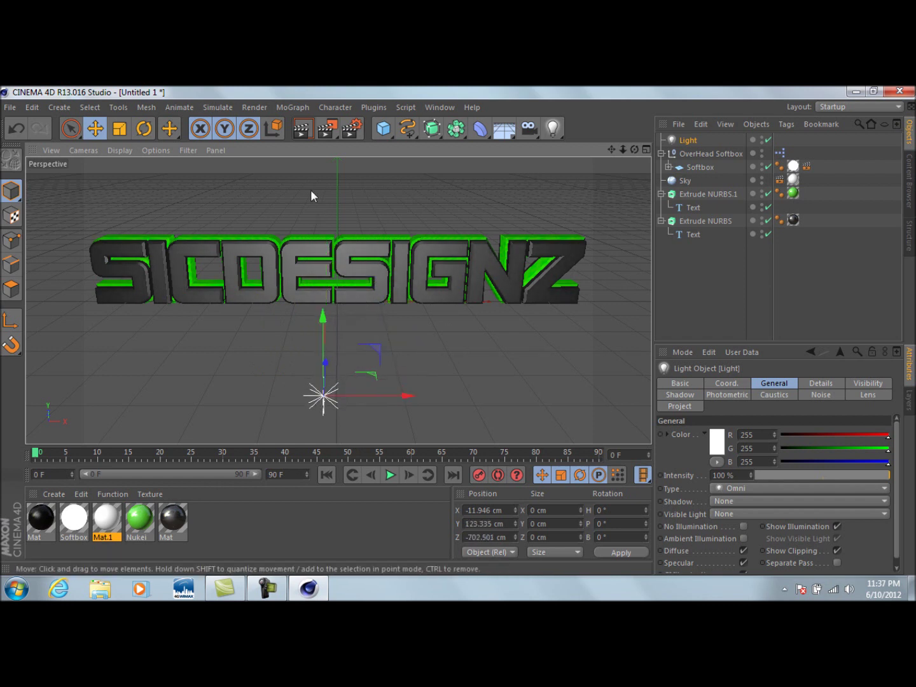
Step: Render previews of the lit text from the front and from an angled view
left_click(304, 131)
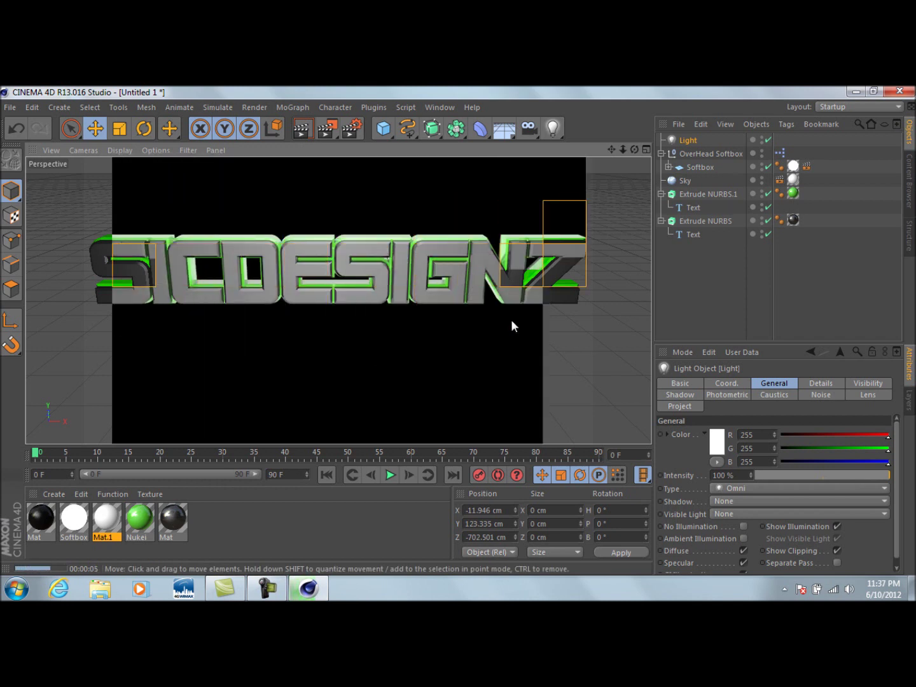
left_click(513, 320)
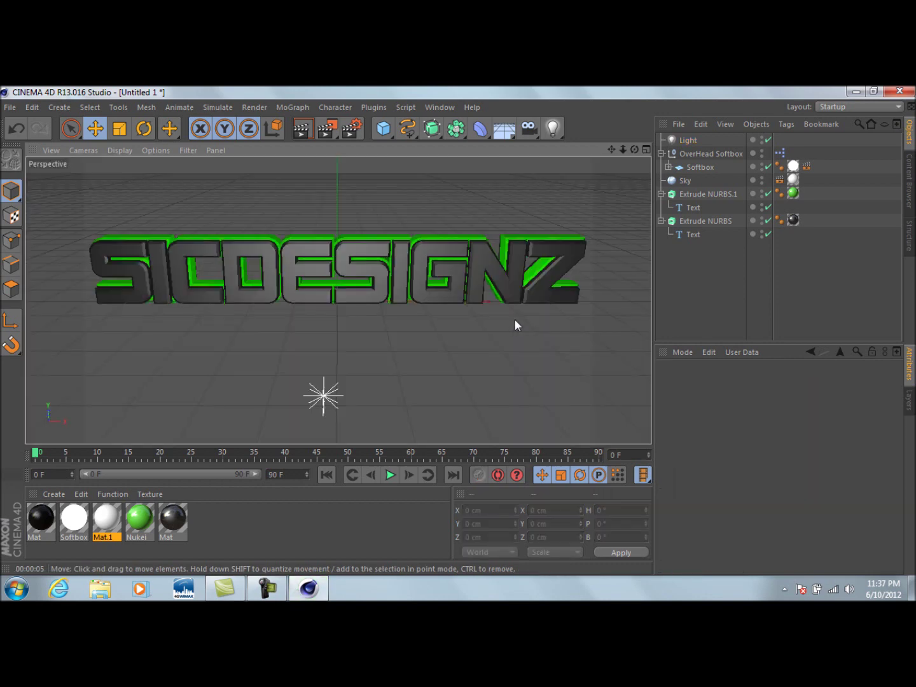
left_click_drag(635, 149, 325, 148)
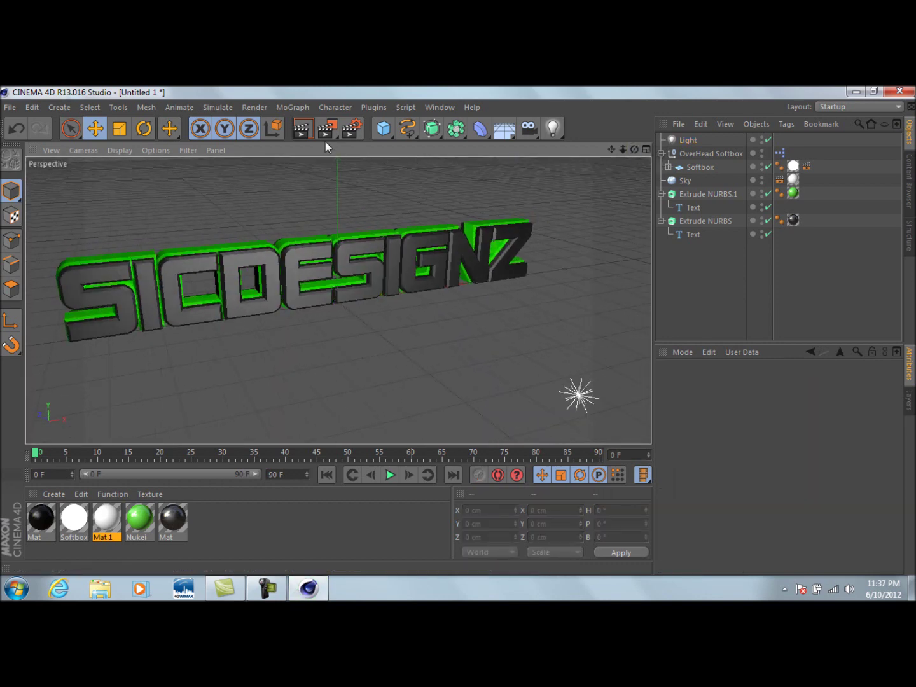
left_click(303, 129)
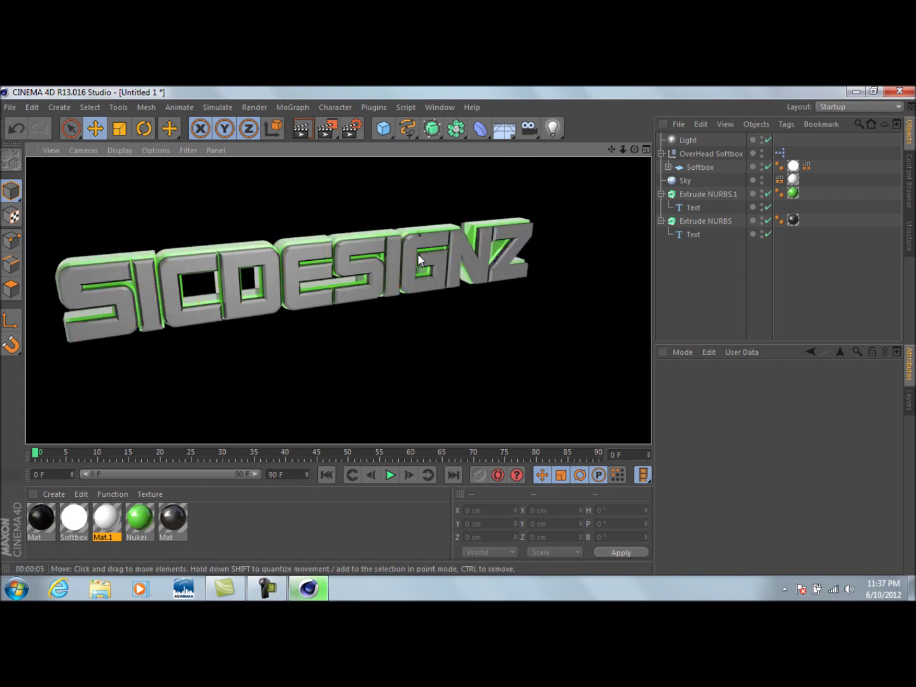
left_click(483, 297)
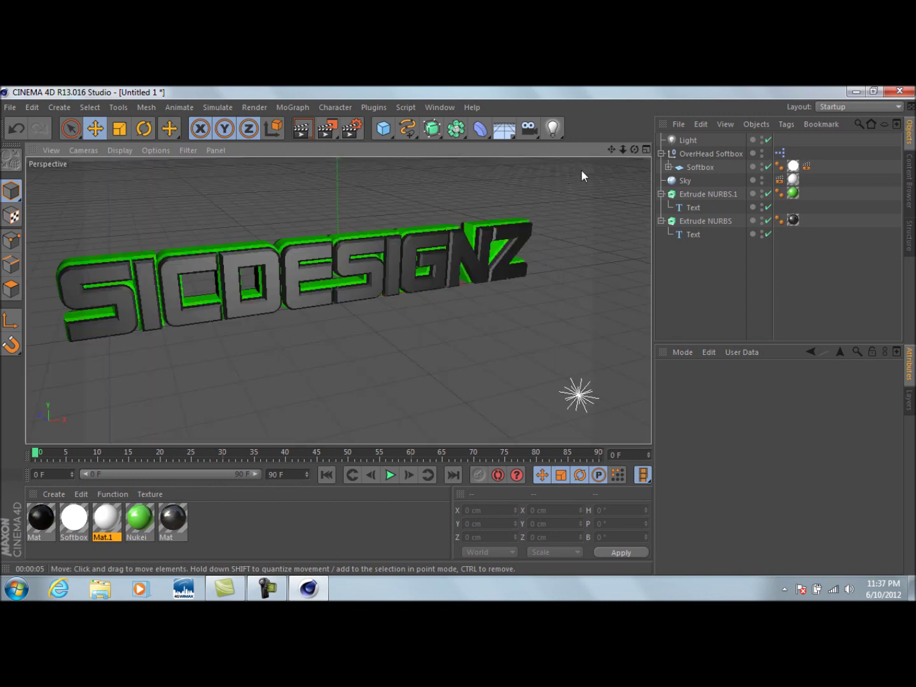
Step: Return to a frontal view of the text and render another preview
mouse_move(635, 149)
left_mouse_down()
mouse_move(643, 151)
mouse_move(622, 153)
mouse_move(639, 152)
left_mouse_up()
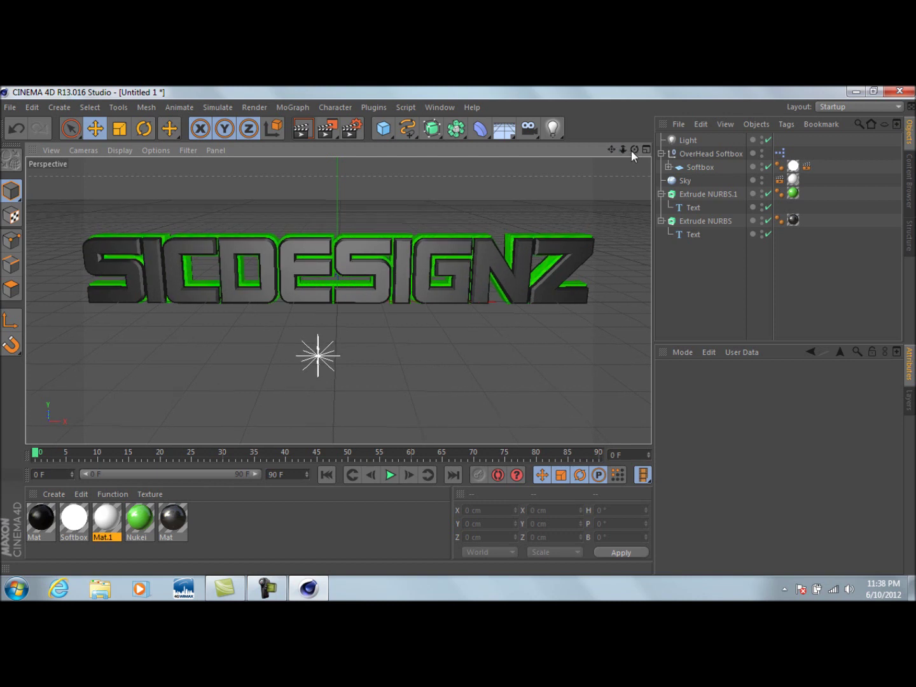
left_click_drag(623, 151, 618, 152)
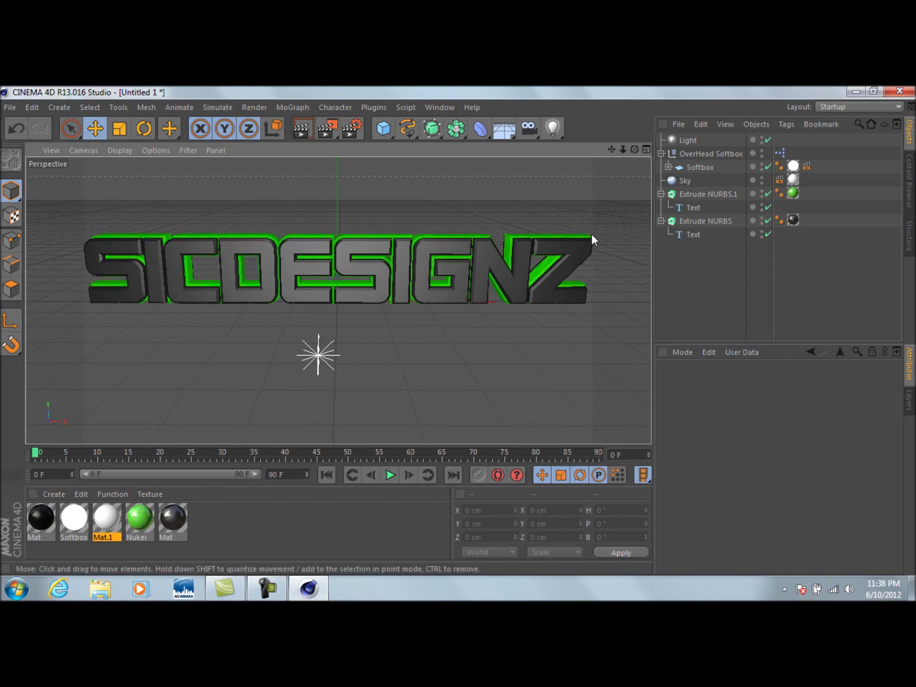
left_click(308, 128)
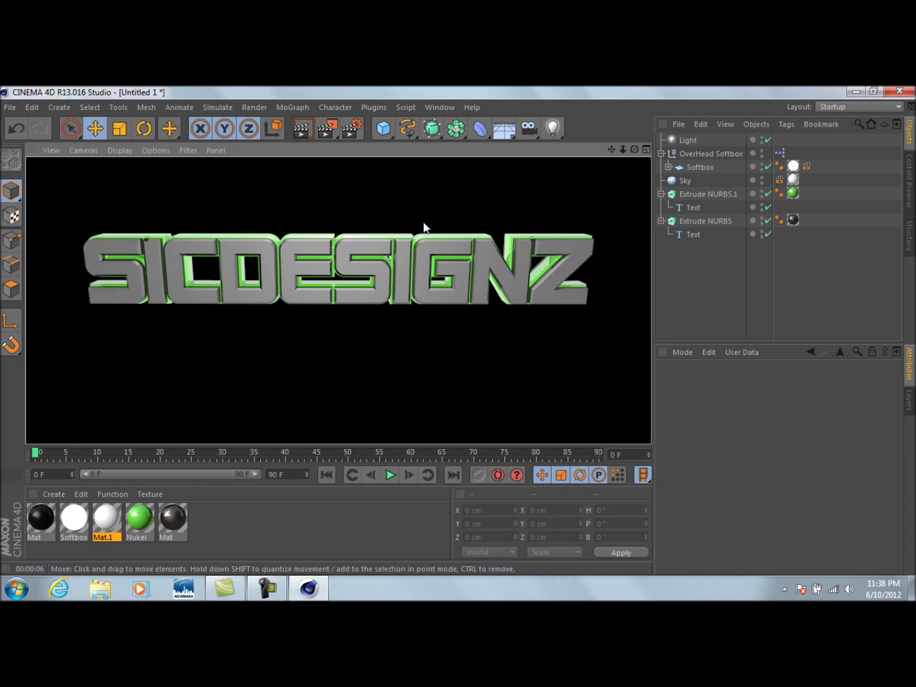
left_click(424, 227)
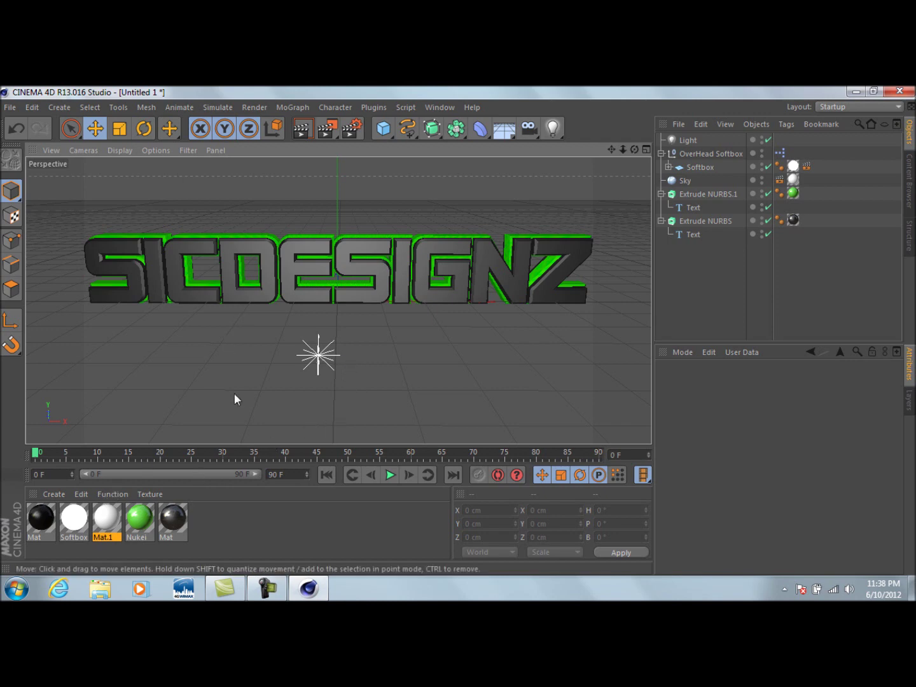
Step: Turn off the Luminance channel of the front text's black material and render a preview of the view
double_click(180, 514)
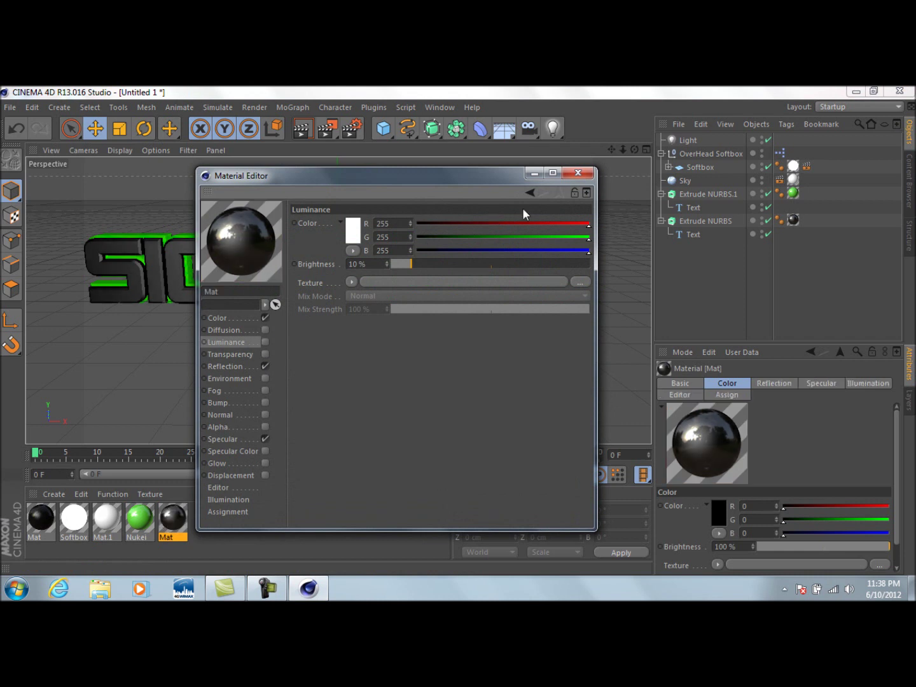
left_click(578, 172)
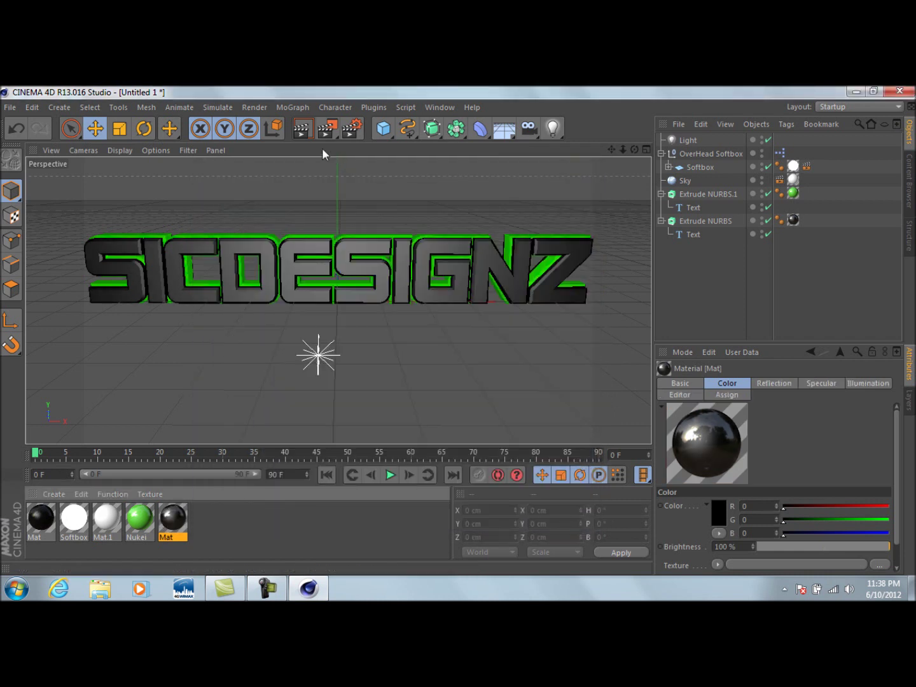
left_click(359, 265)
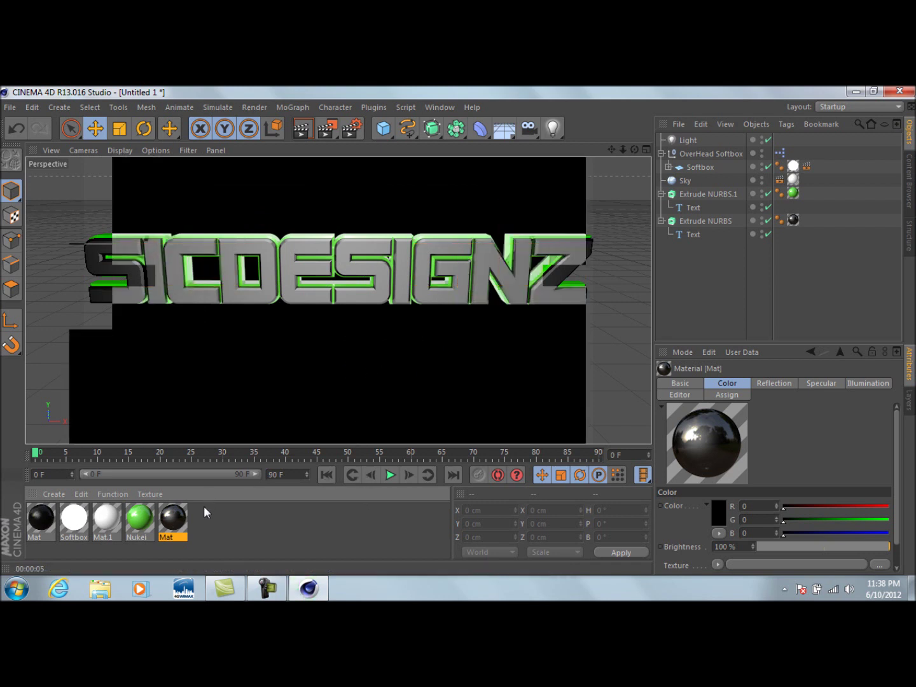
left_click(323, 317)
Step: Enable the black material's Luminance channel, set its brightness to 5%, and render a preview of the view
double_click(173, 519)
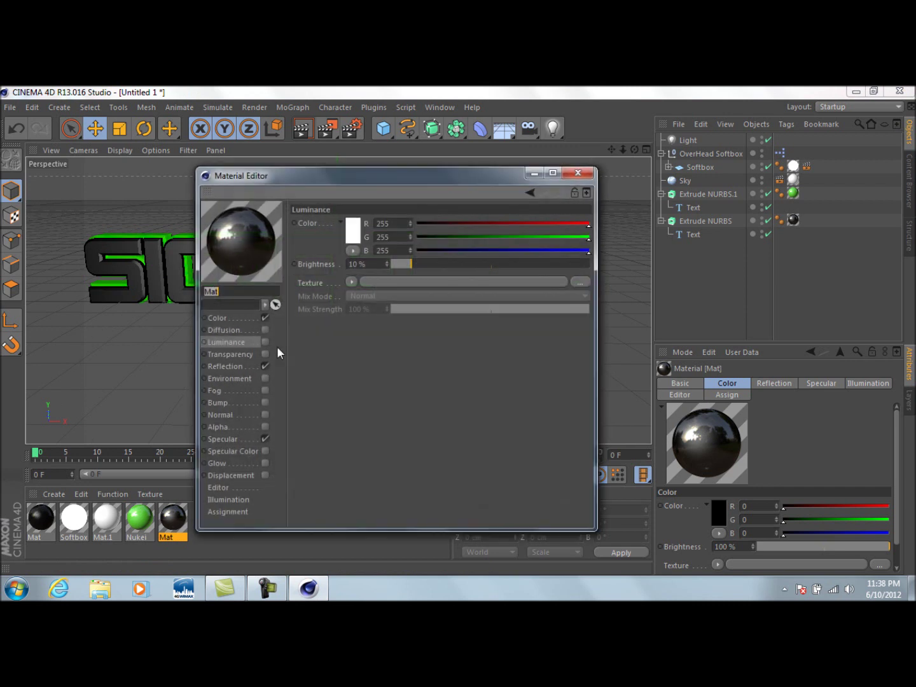
left_click(265, 343)
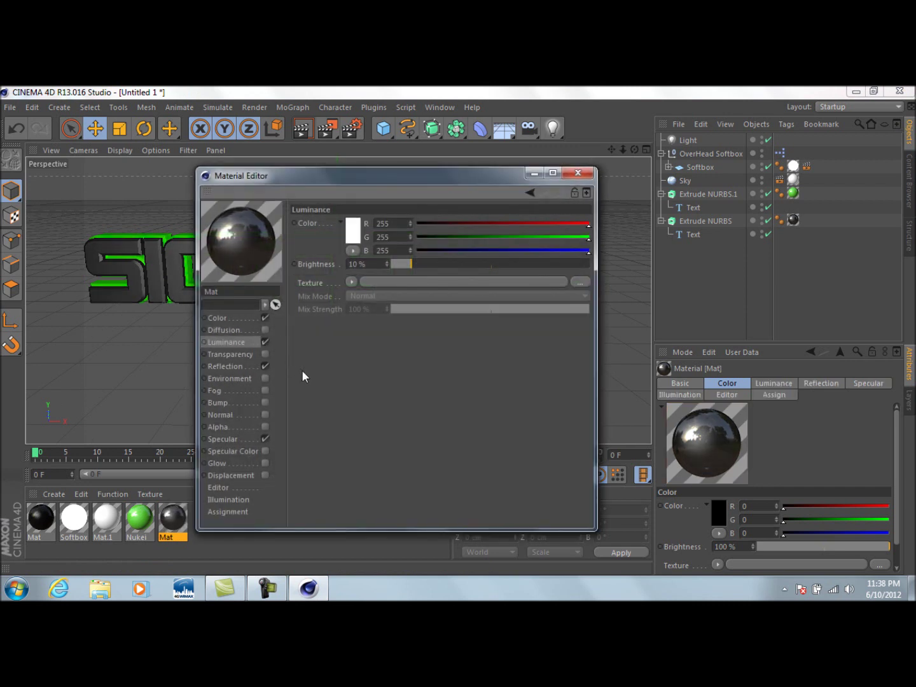
double_click(355, 263)
type("5")
key("Return")
left_click(589, 178)
left_click(312, 135)
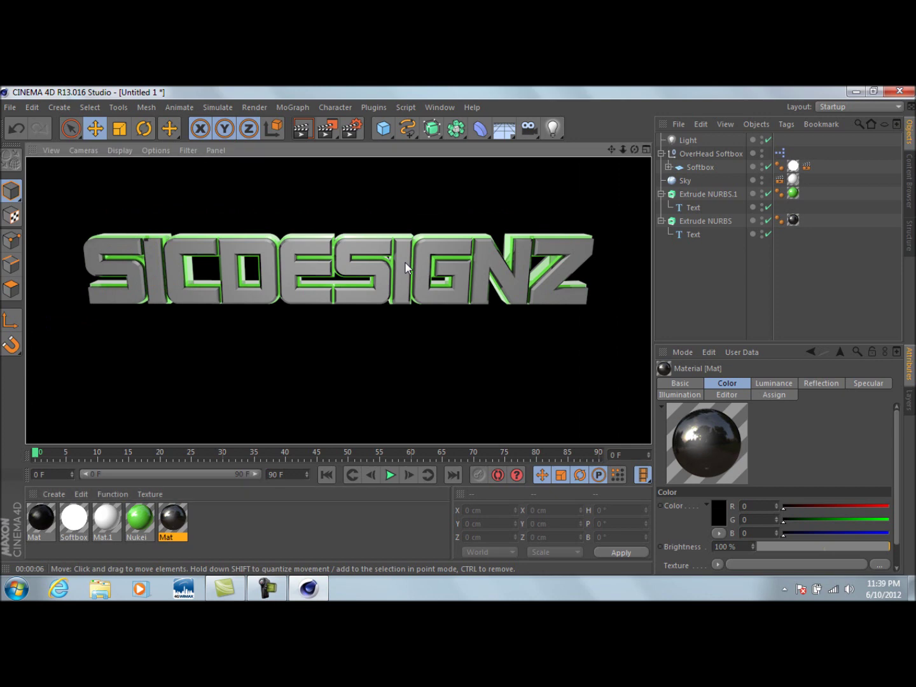
left_click(408, 267)
Step: Change the front text material's color to white (RGB 255, 255, 255) and render a preview
double_click(173, 519)
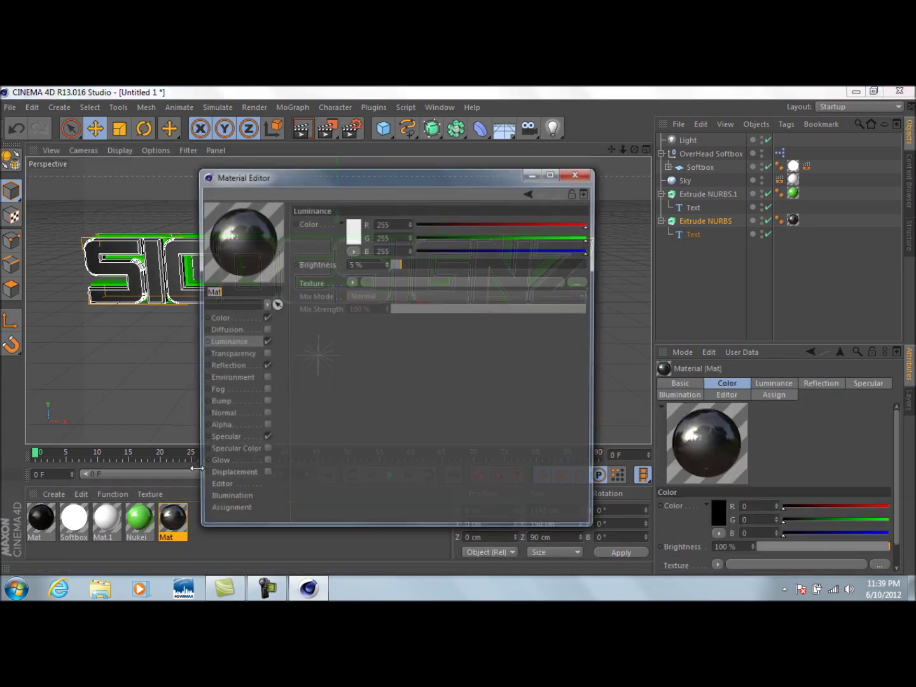
left_click(255, 317)
left_click(353, 231)
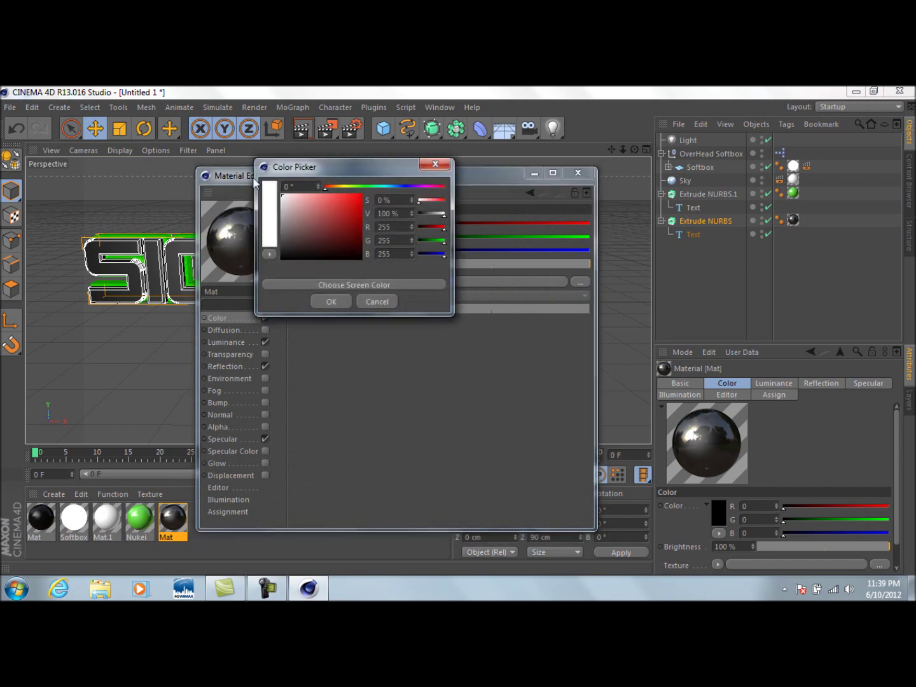
left_click(335, 298)
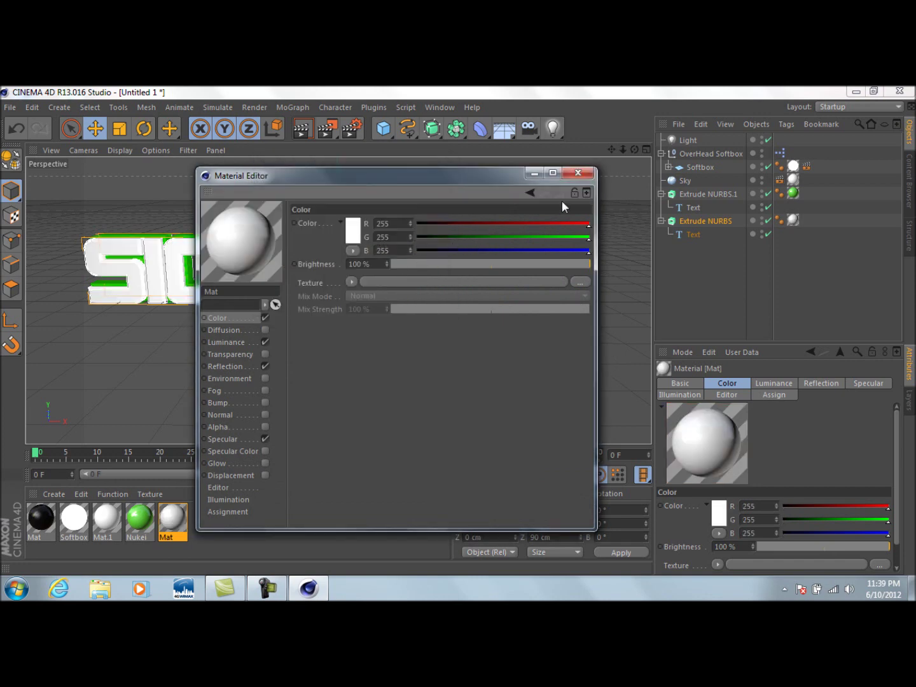
left_click(578, 173)
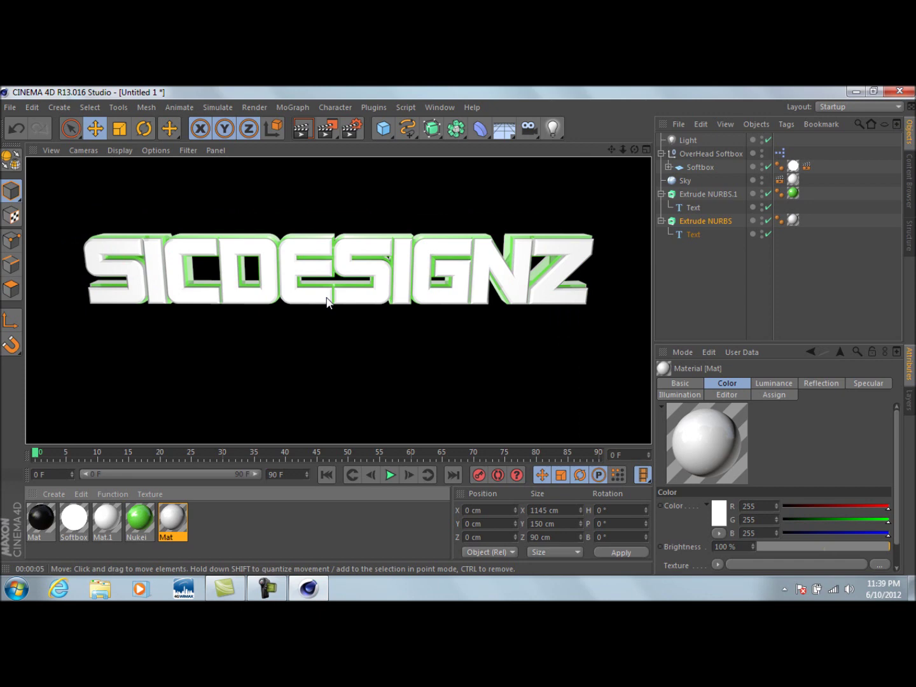
left_click(327, 302)
Step: Render a preview of the white and green text from a steep side angle
mouse_move(633, 148)
left_mouse_down()
mouse_move(611, 178)
mouse_move(661, 159)
mouse_move(633, 147)
left_mouse_up()
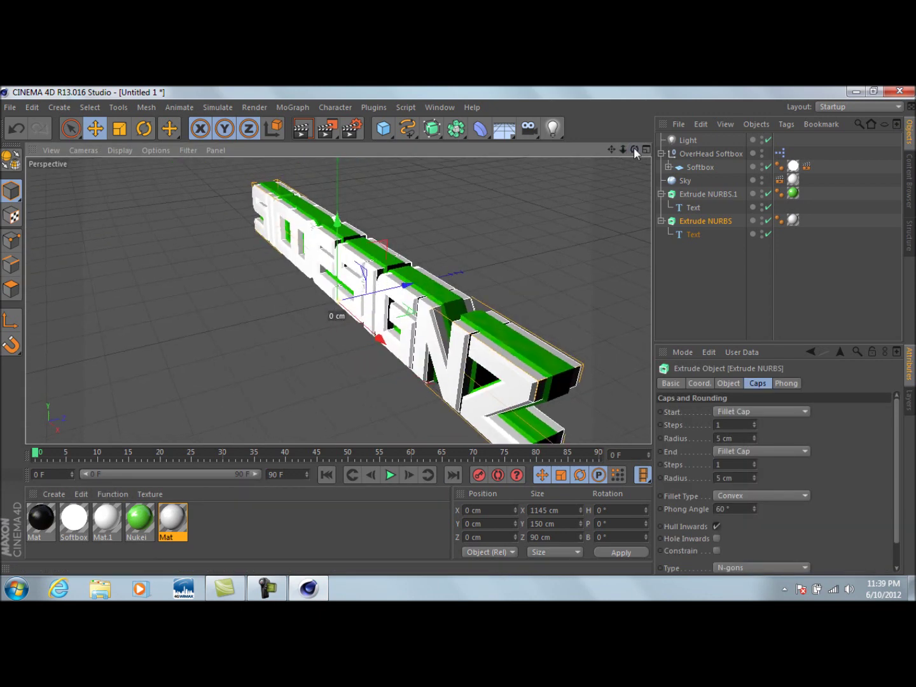
left_click(296, 134)
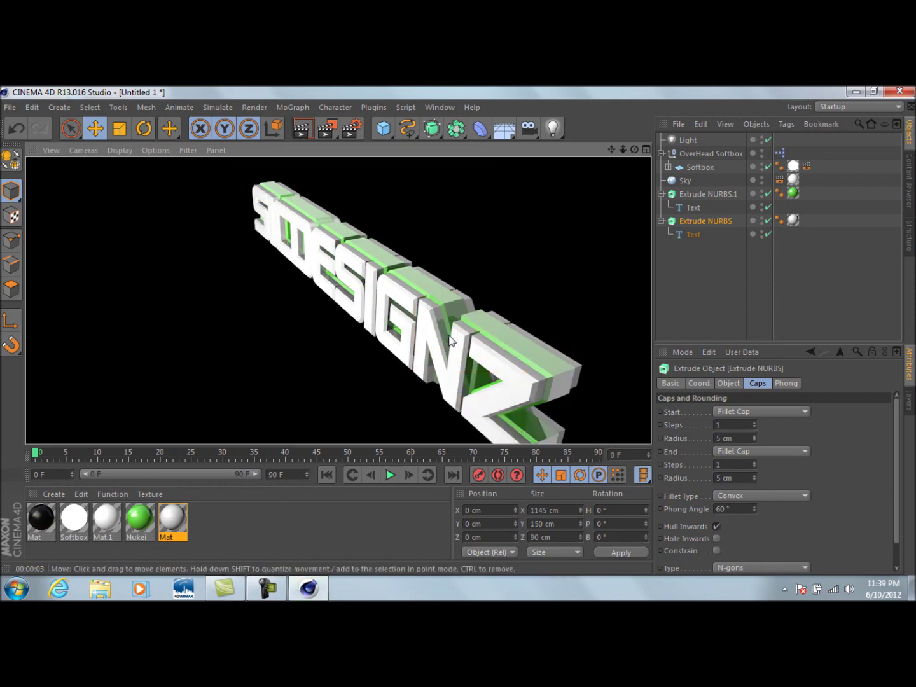
left_click(450, 342)
Step: Add Ambient Occlusion and Global Illumination to the render settings and render a front-view preview of the text
left_click_drag(634, 150, 673, 155)
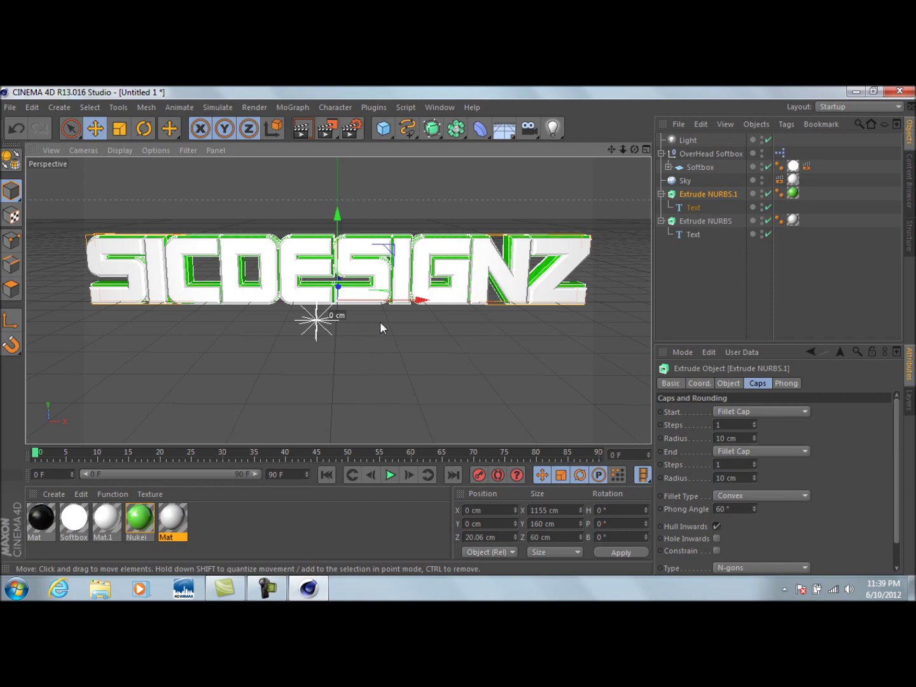
left_click(352, 129)
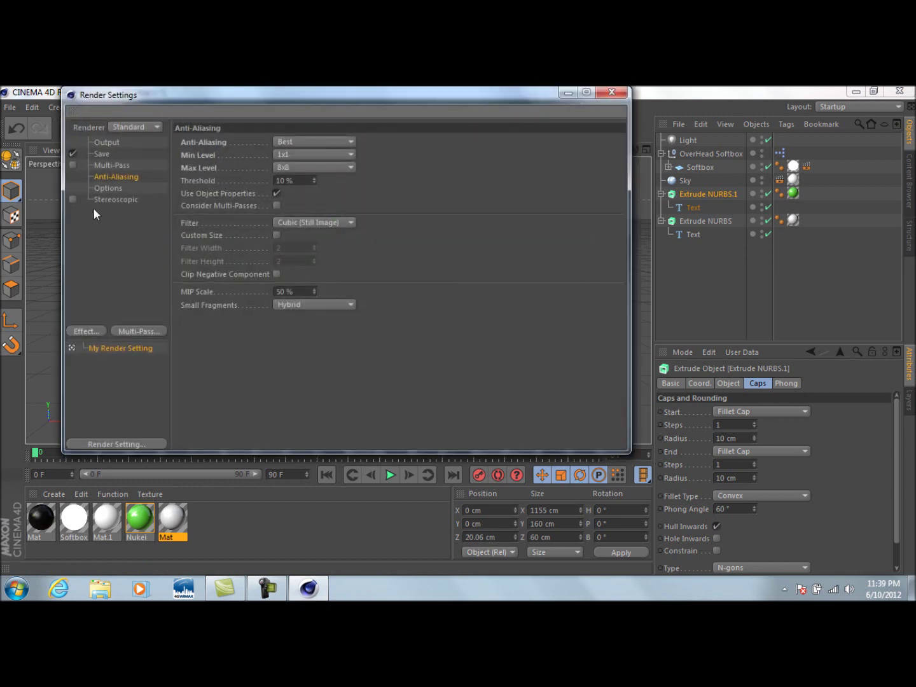
left_click(87, 330)
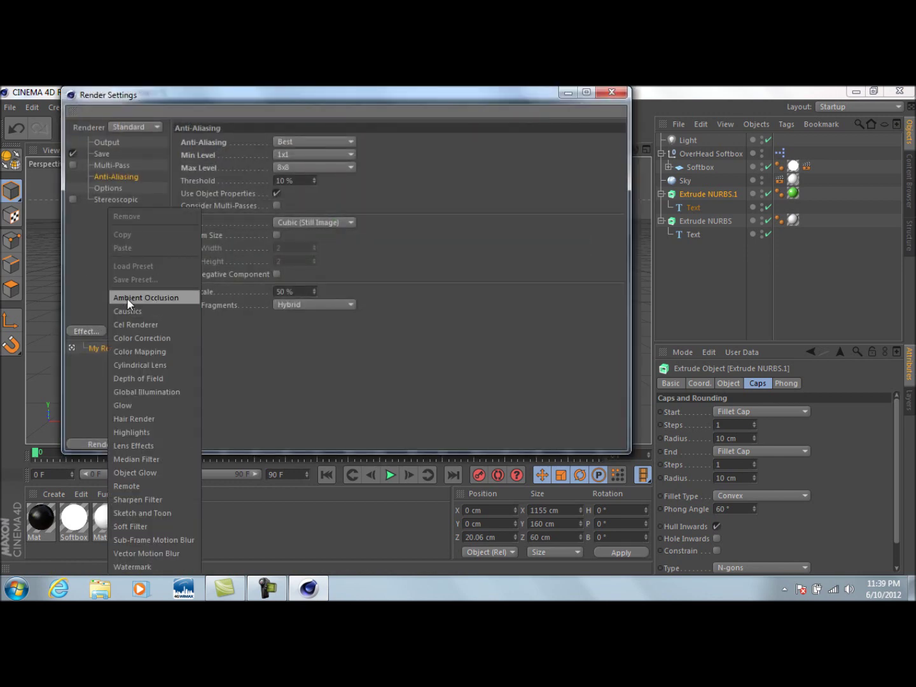
left_click(126, 298)
left_click(90, 331)
left_click(152, 389)
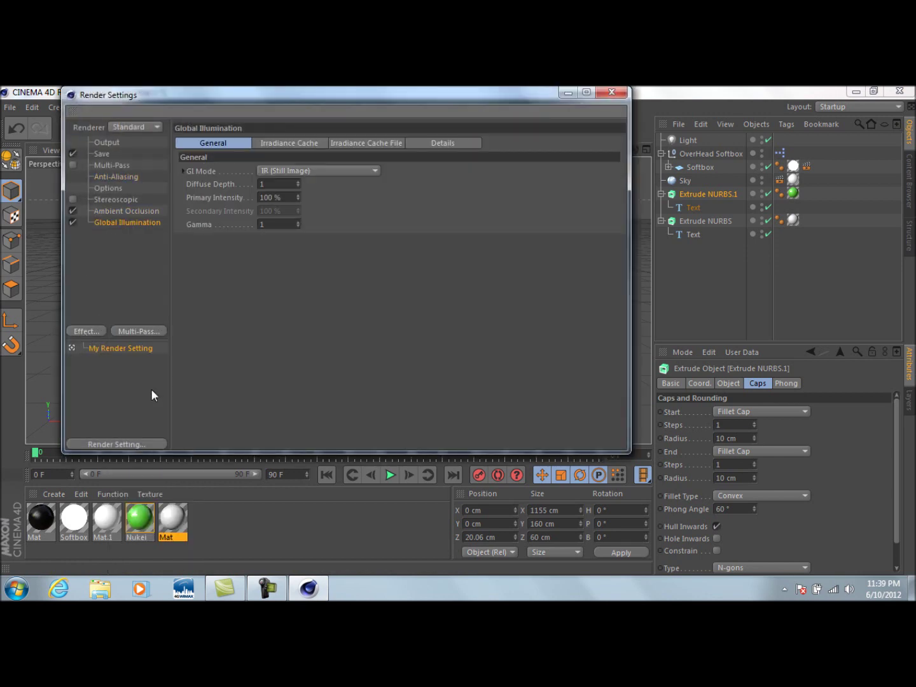
left_click(611, 92)
left_click(303, 129)
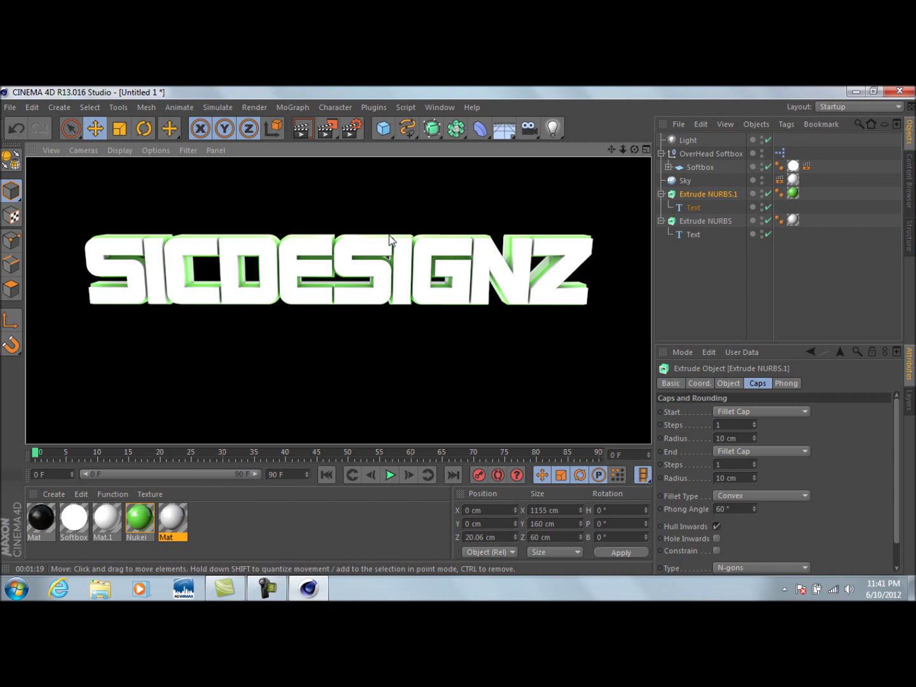
Step: Check the Save section of the render settings and render the final text image to the Picture Viewer
left_click(420, 210)
mouse_move(419, 210)
left_mouse_down("alt")
mouse_move(474, 219)
mouse_move(427, 211)
left_mouse_up("alt")
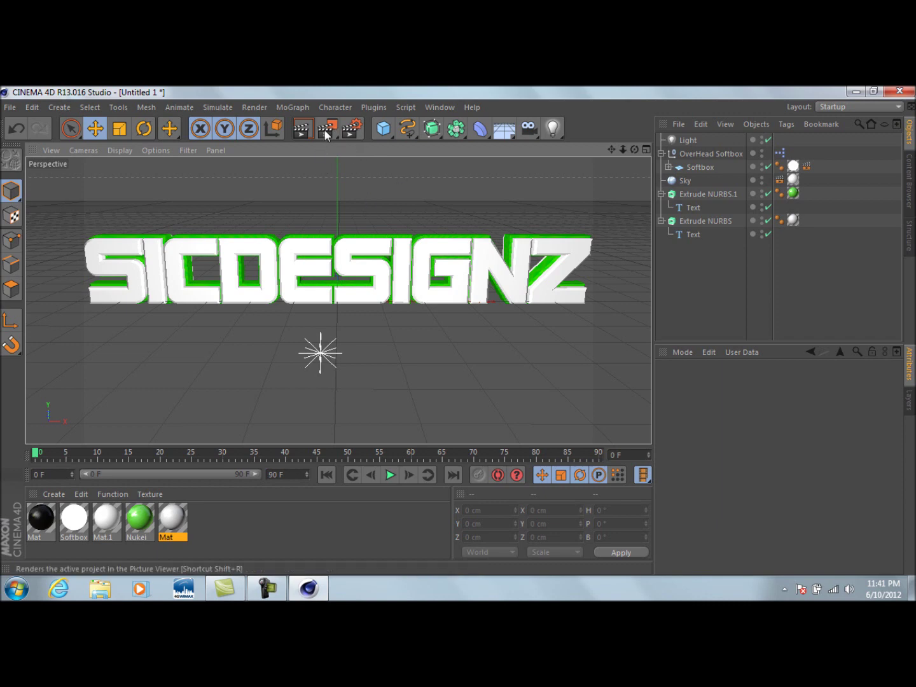
left_click(343, 129)
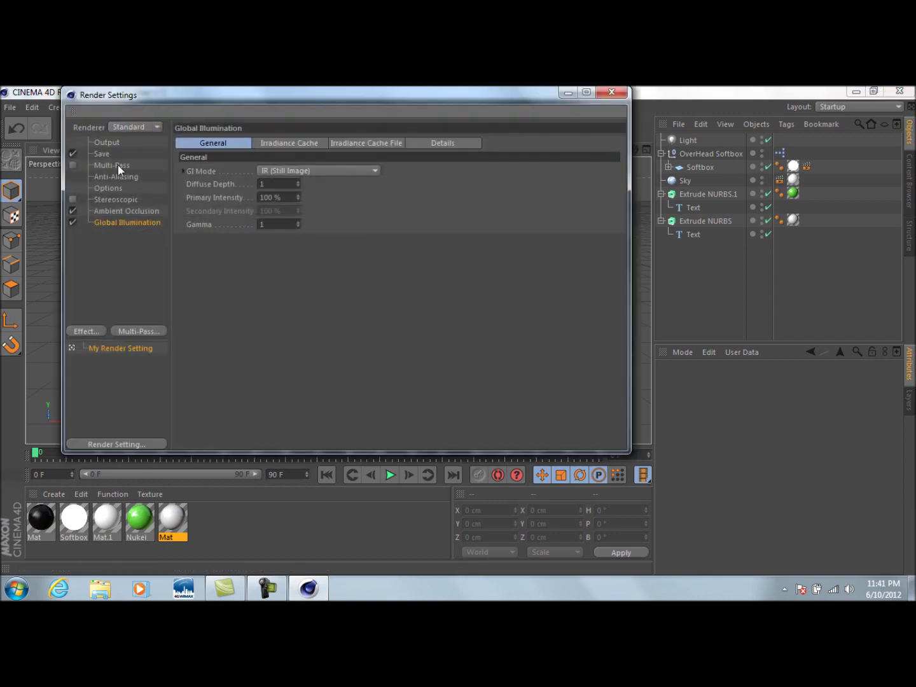
left_click(102, 154)
left_click(613, 96)
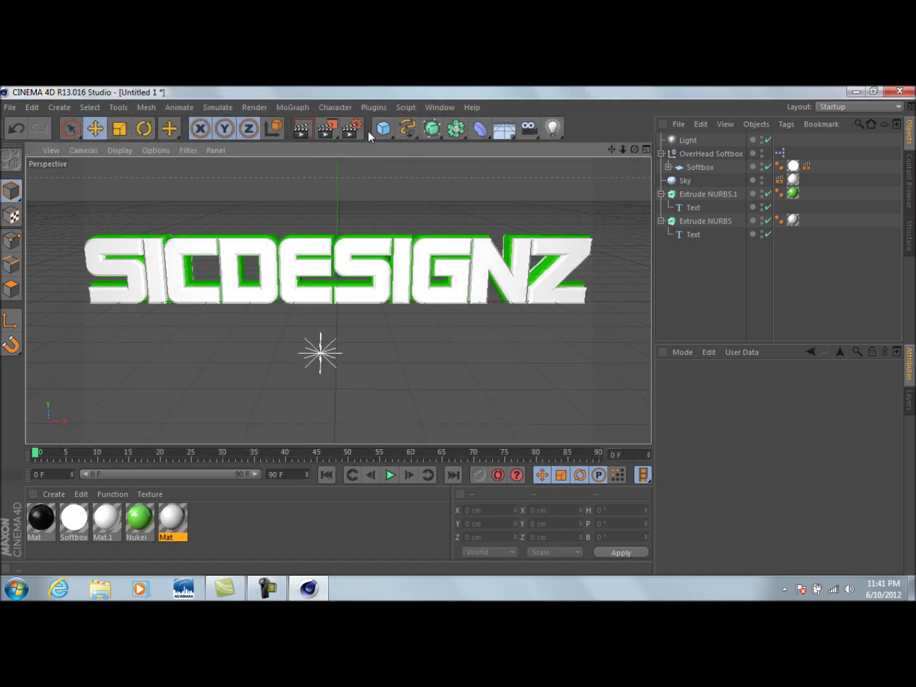
left_click(328, 126)
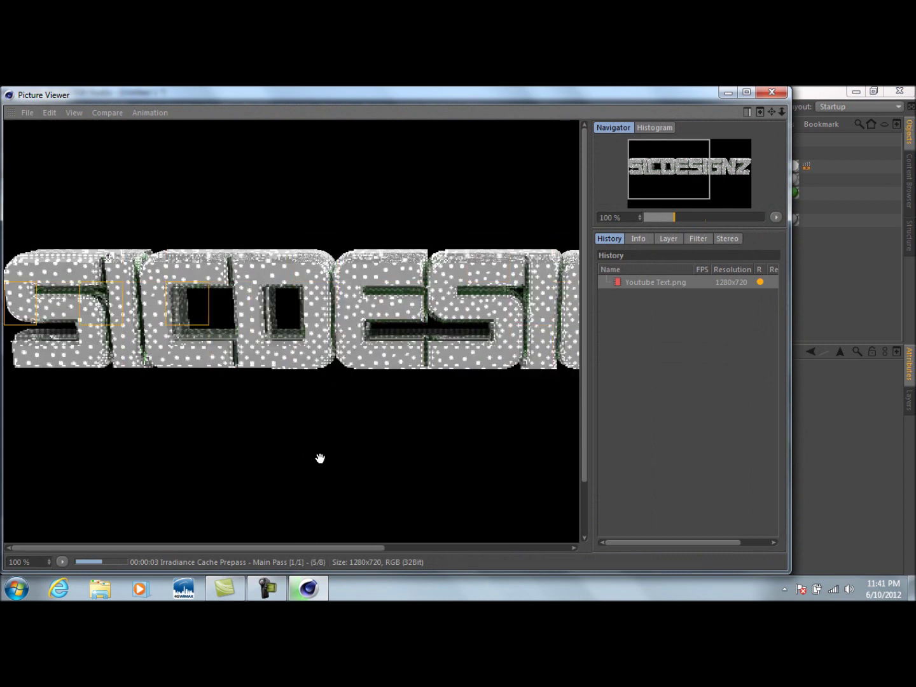
scroll(358, 409, "down", 1)
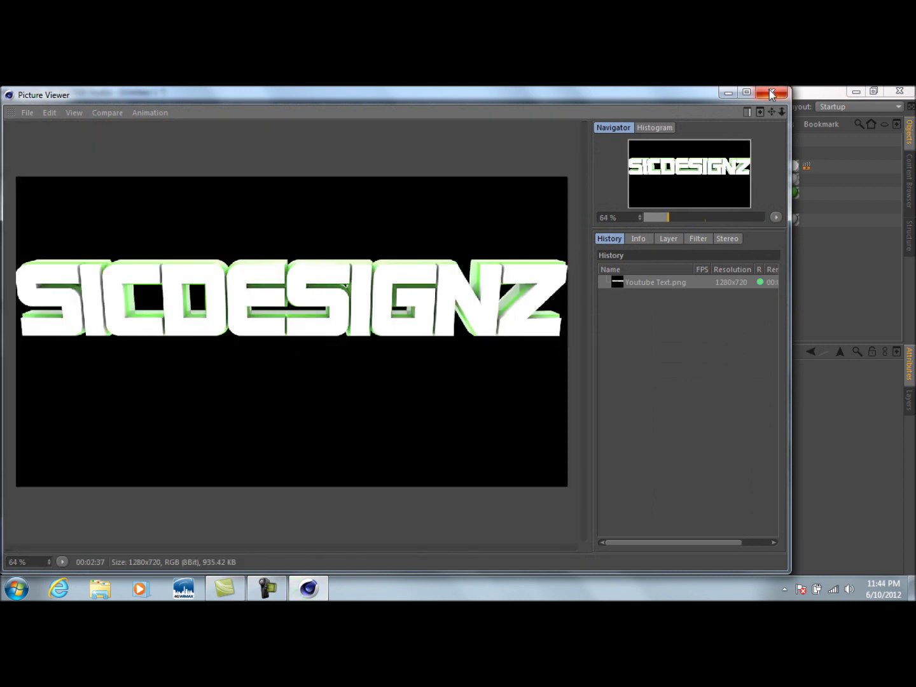
left_click(777, 94)
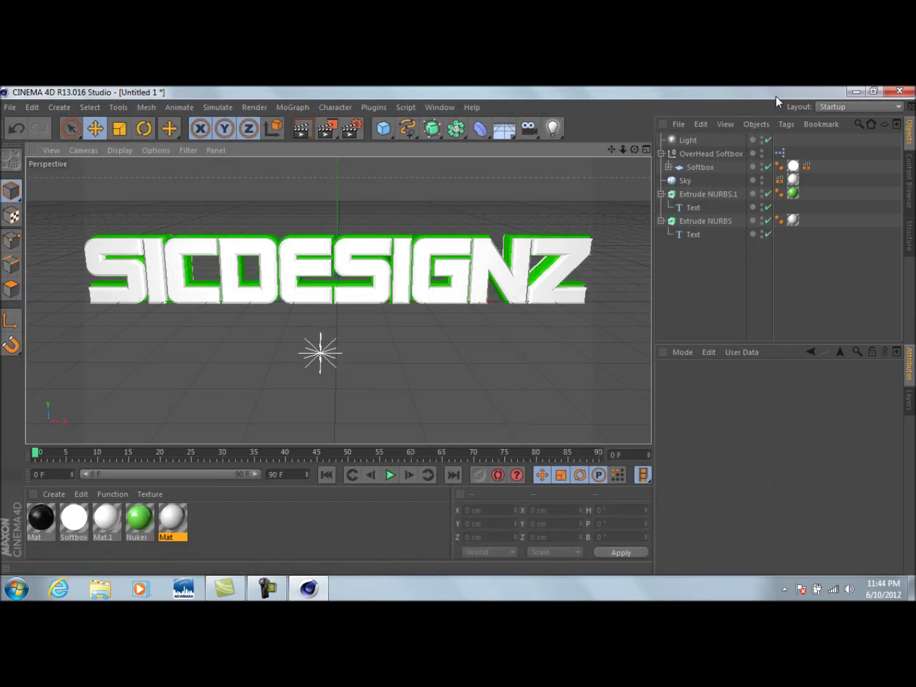
Step: View the rendered Youtube Text image from the desktop in the photo viewer
left_click(857, 92)
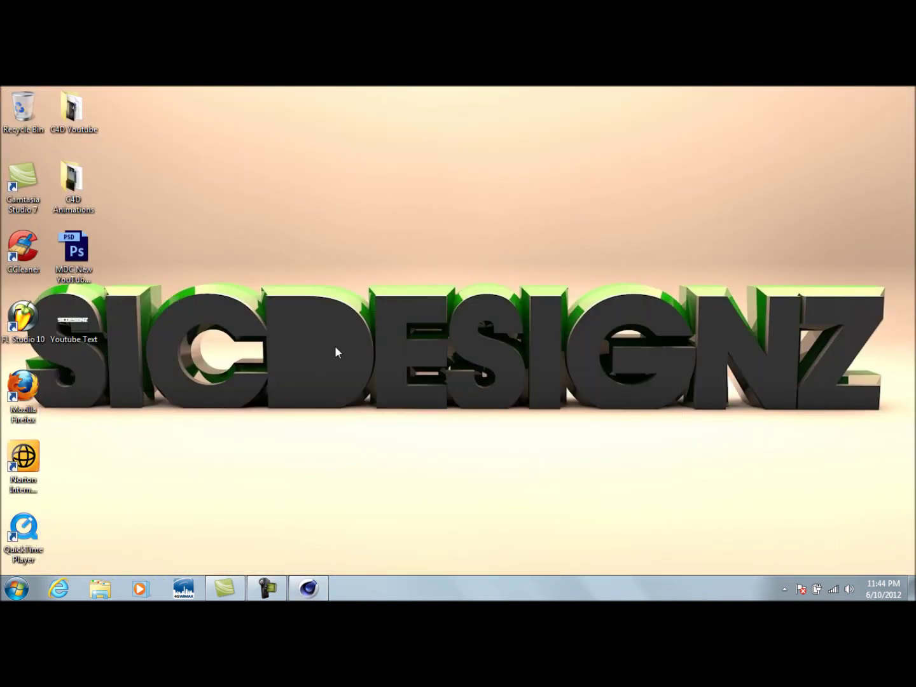
double_click(82, 329)
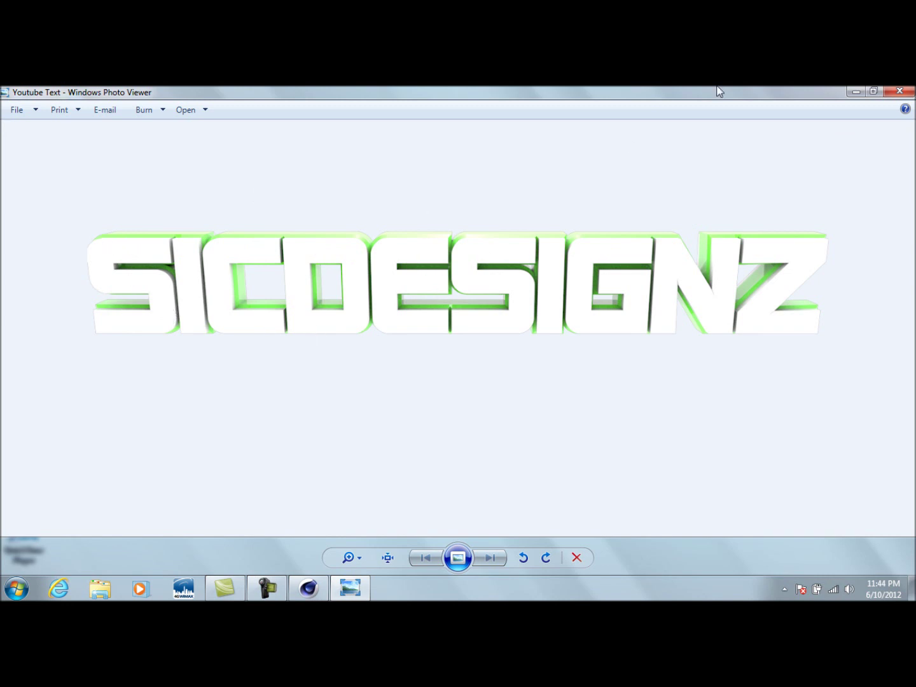
left_click(898, 92)
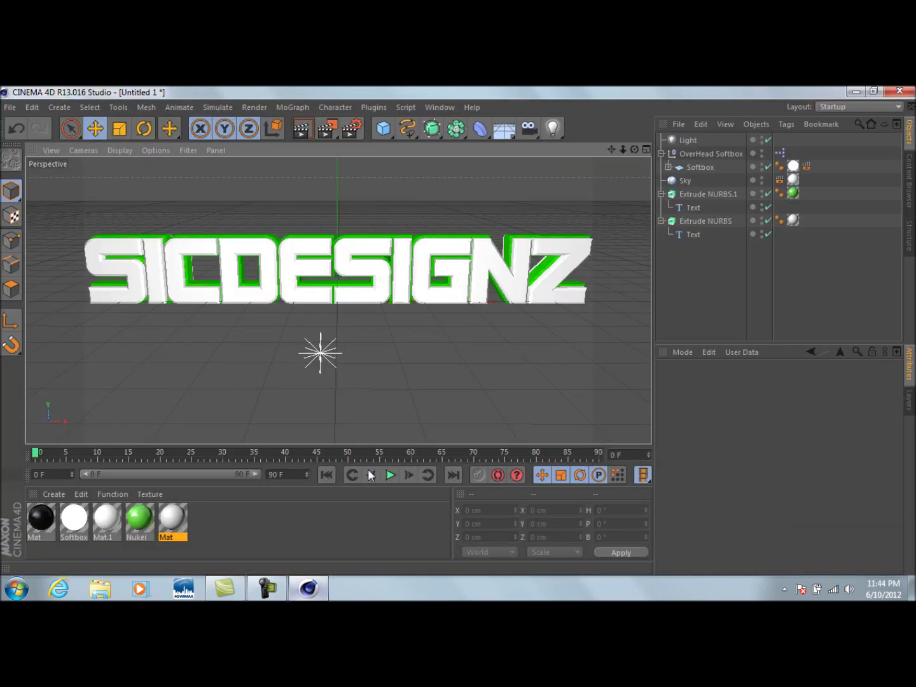
Step: Quit Cinema 4D without saving the text project
left_click(309, 588)
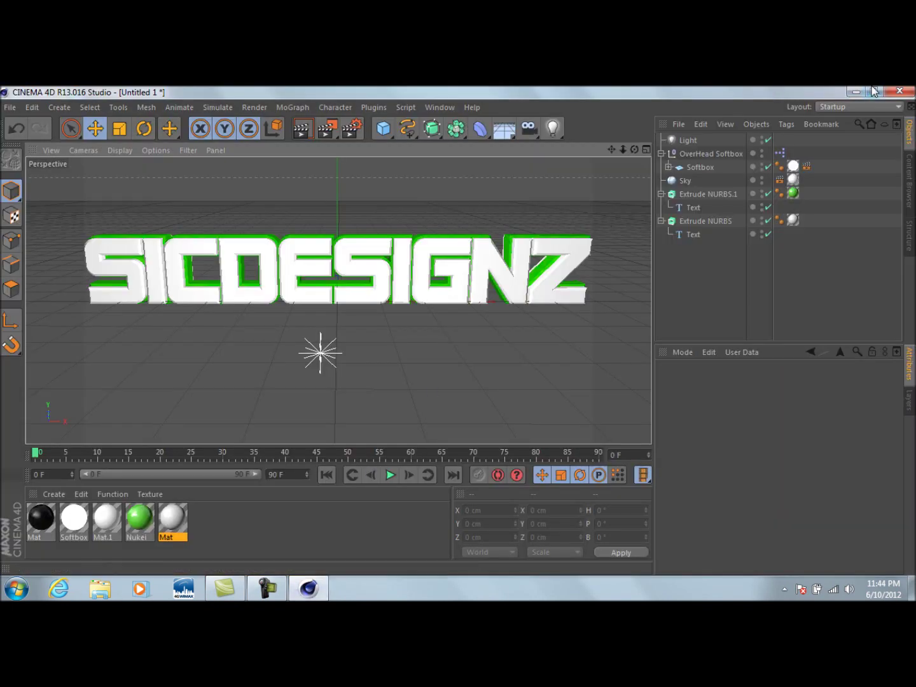
left_click(899, 93)
left_click(455, 391)
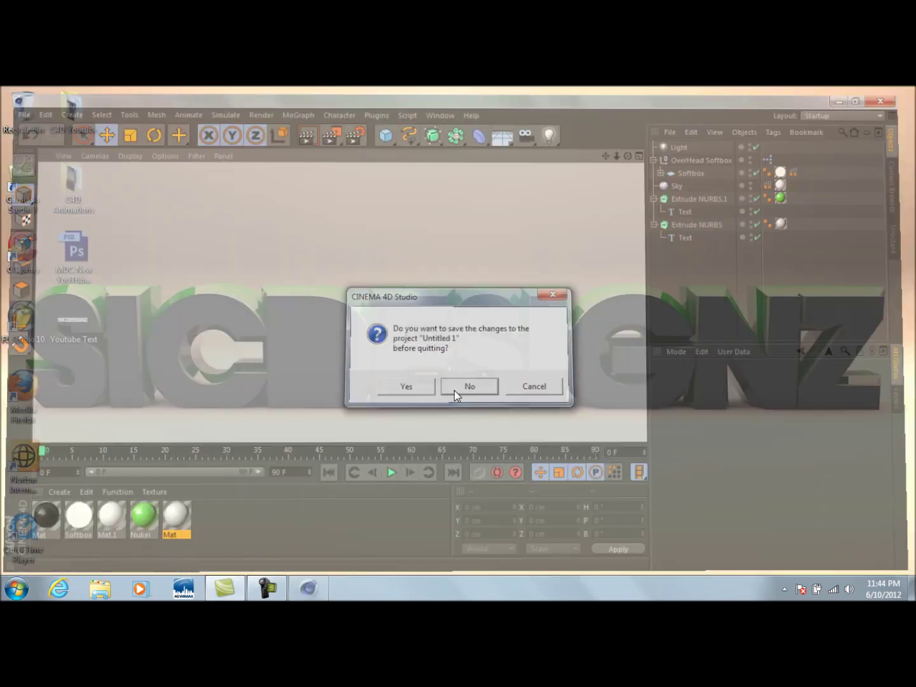
Step: Start Adobe Photoshop CS6 (64 Bit) and open the MDC New YouTube Template file from the desktop
left_click(16, 589)
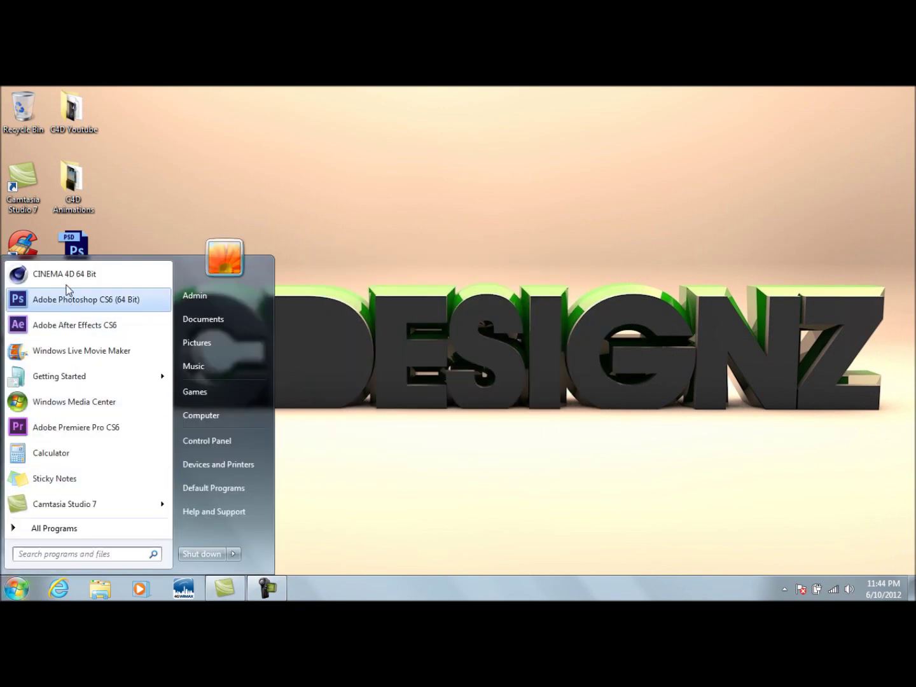
left_click(68, 300)
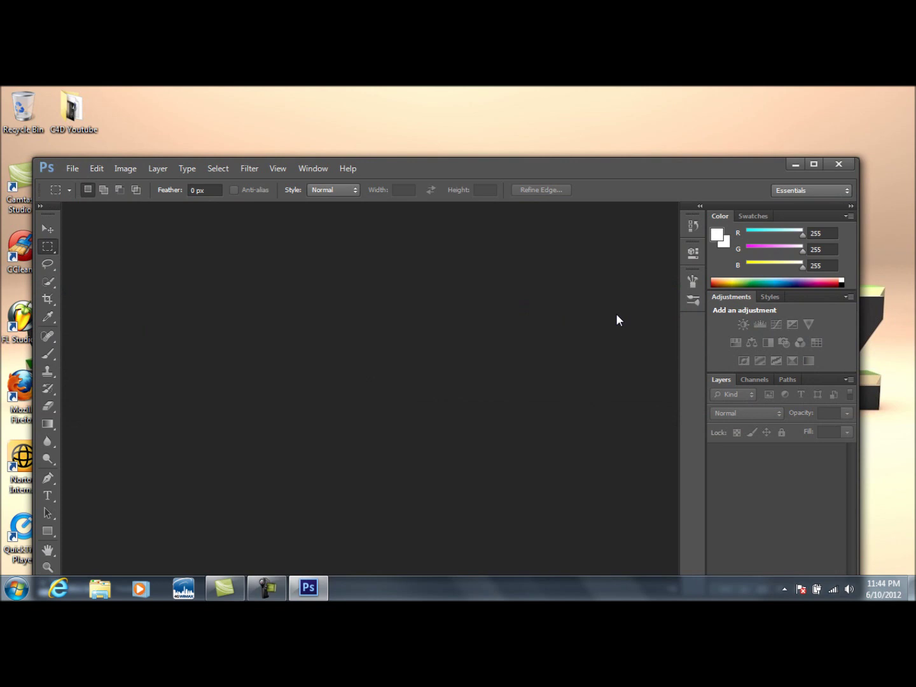
left_click_drag(614, 159, 680, 120)
left_click_drag(69, 263, 255, 300)
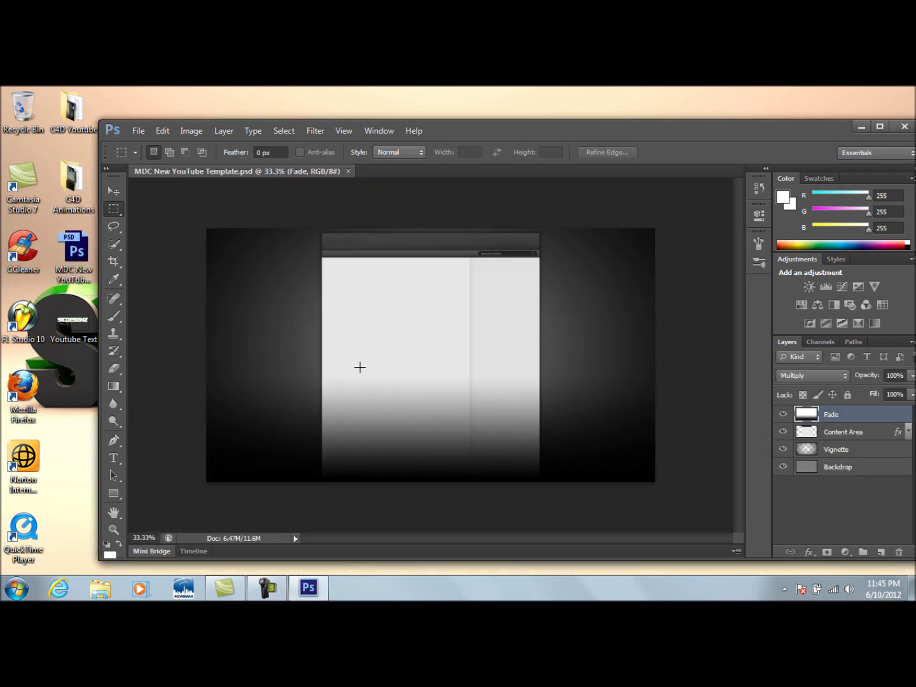
left_click_drag(484, 130, 476, 126)
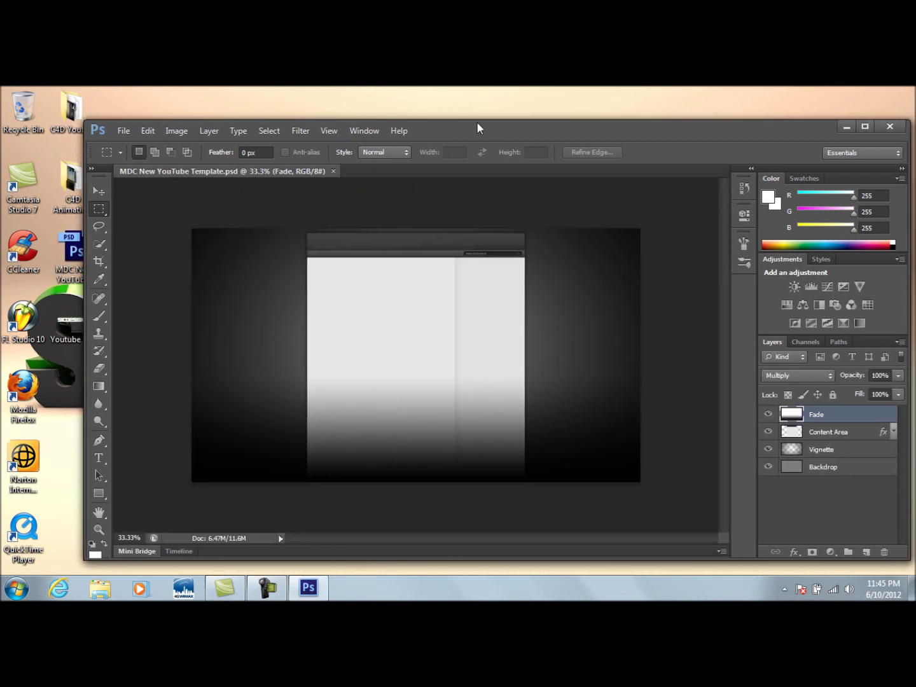
key("v")
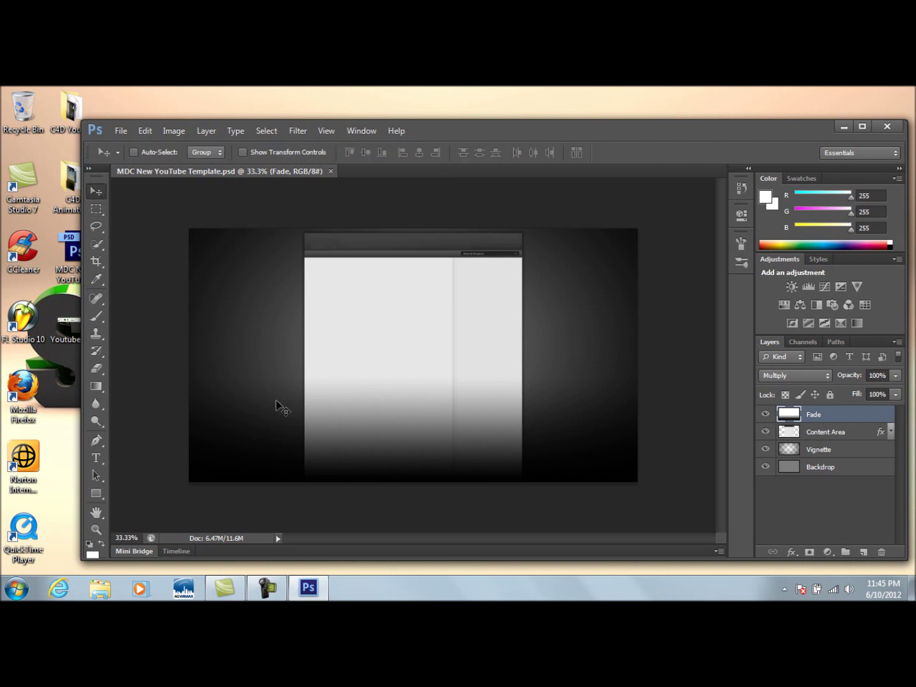
left_click(96, 528)
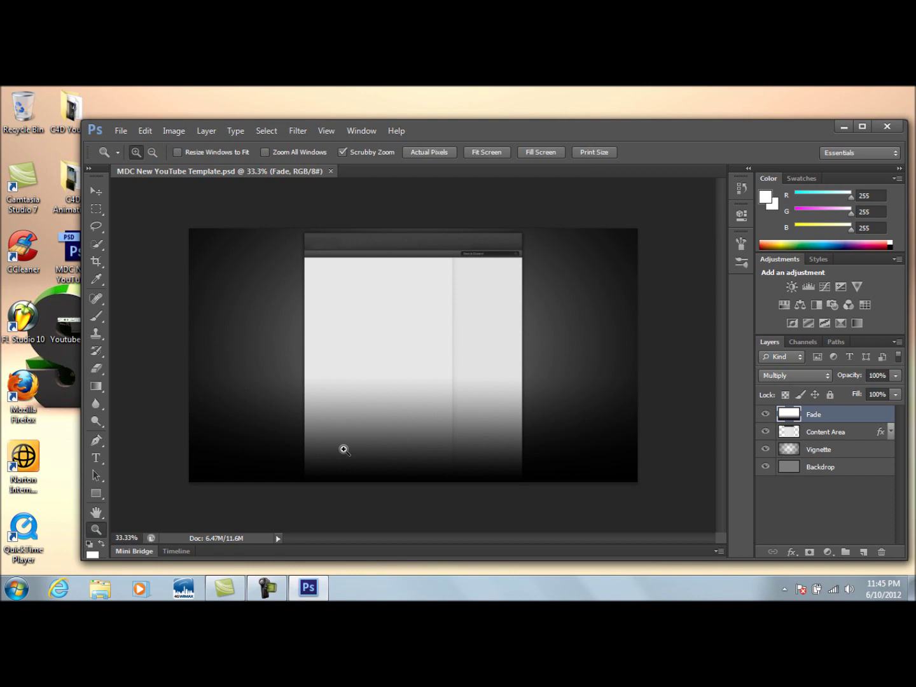
left_click(345, 450)
left_click(59, 336)
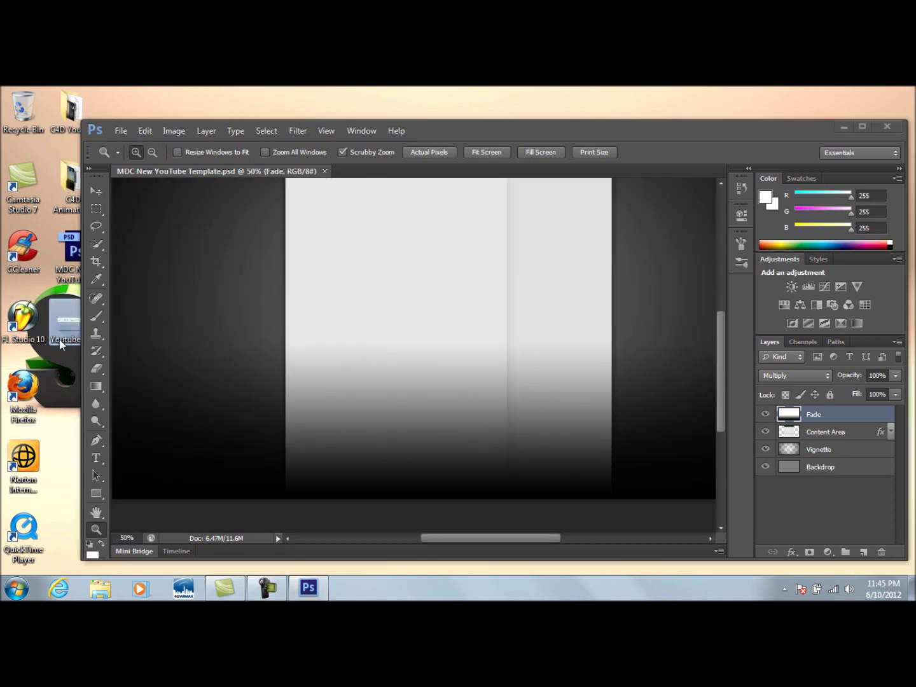
left_click_drag(487, 135, 531, 133)
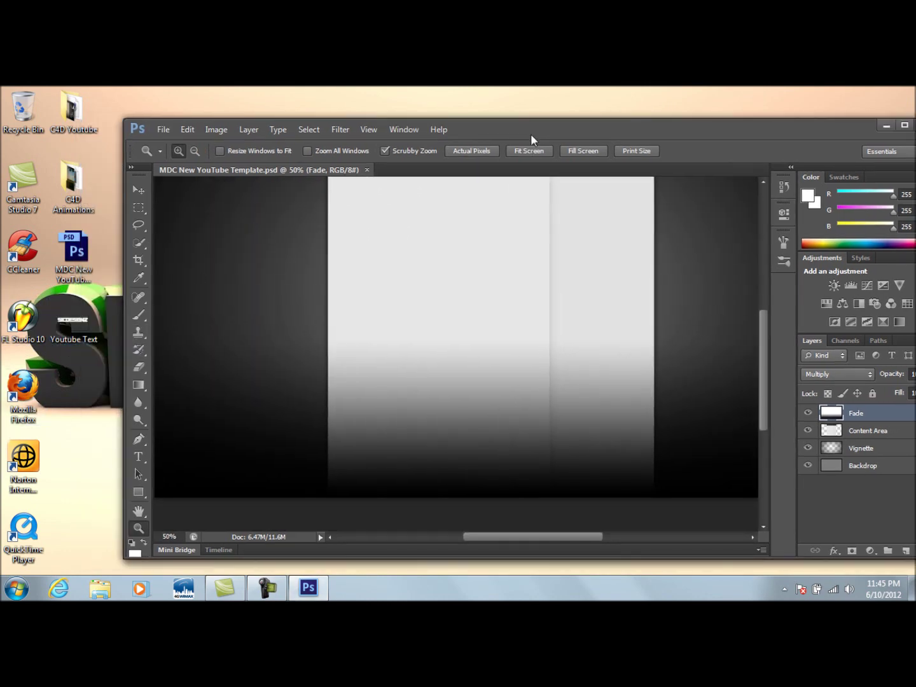
double_click(89, 336)
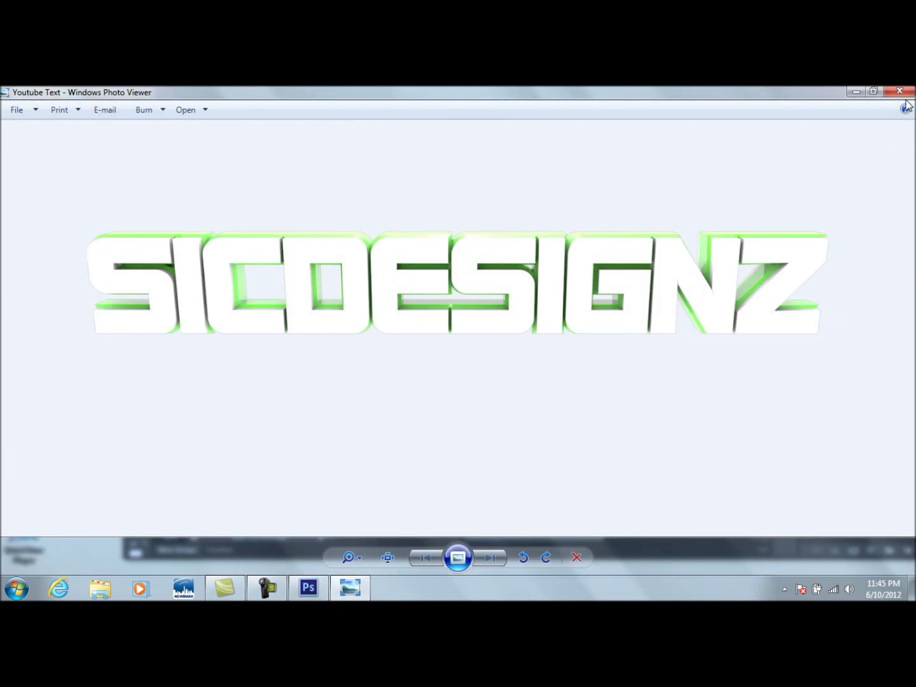
left_click(900, 101)
left_click_drag(80, 354, 818, 159)
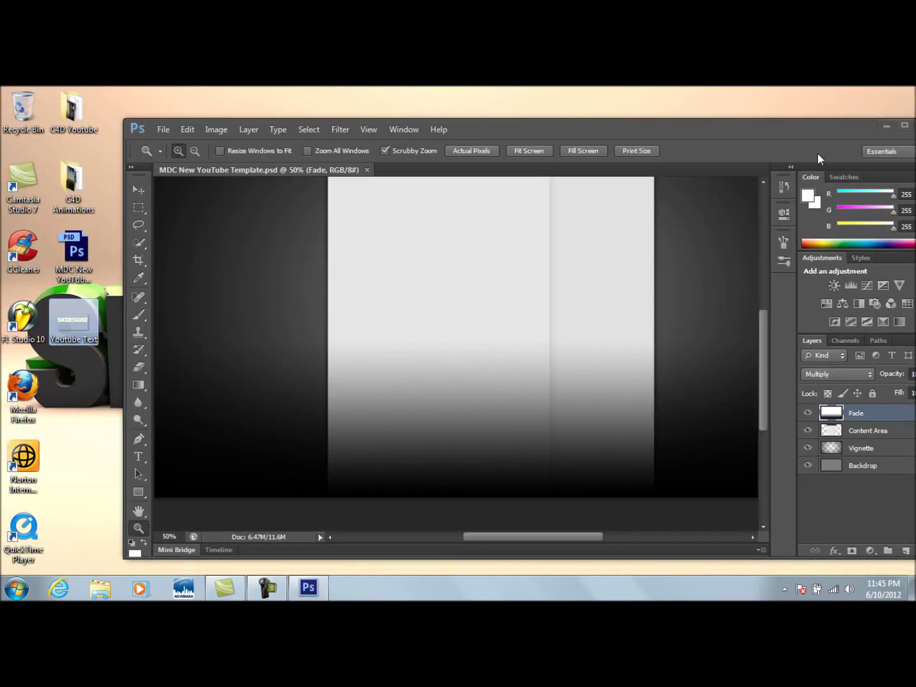
Step: Maximize the Photoshop window and open the Youtube Text PNG from the desktop as a second document
left_click(904, 125)
left_click(36, 94)
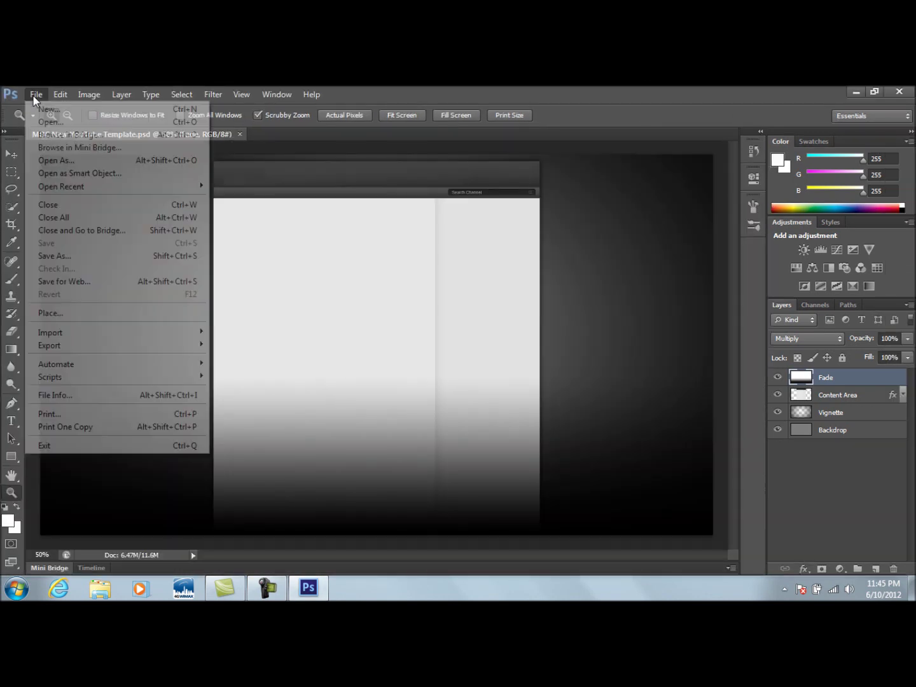
left_click(49, 122)
scroll(633, 248, "down", 10)
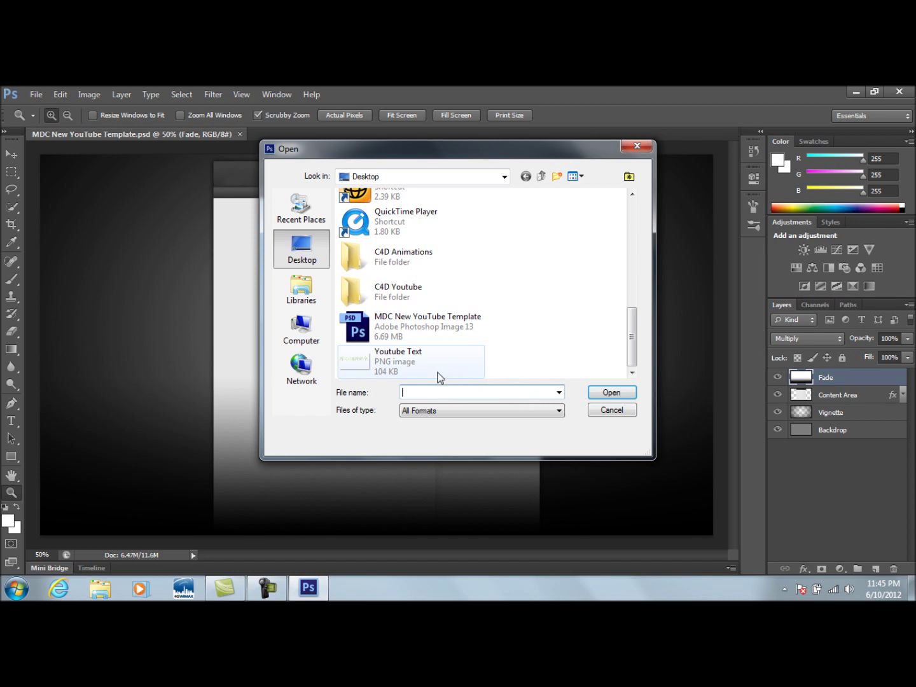
left_click(436, 372)
left_click(608, 393)
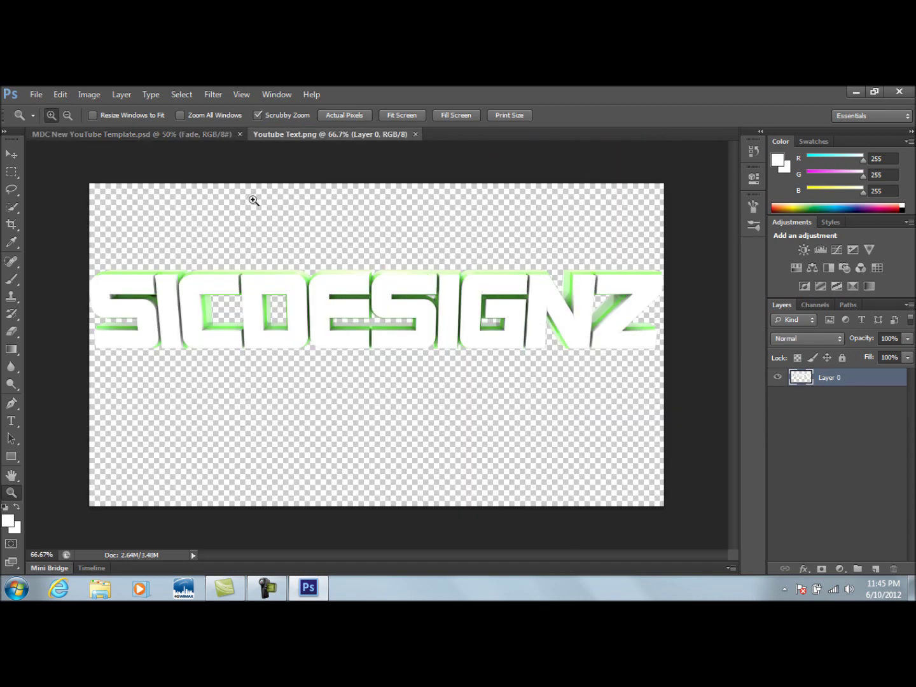
Step: Select the whole Youtube Text.png canvas and move its text onto the MDC New YouTube Template document as a new layer
left_click(188, 135)
left_click(285, 135)
left_click(224, 136)
left_click(291, 136)
left_click(11, 155)
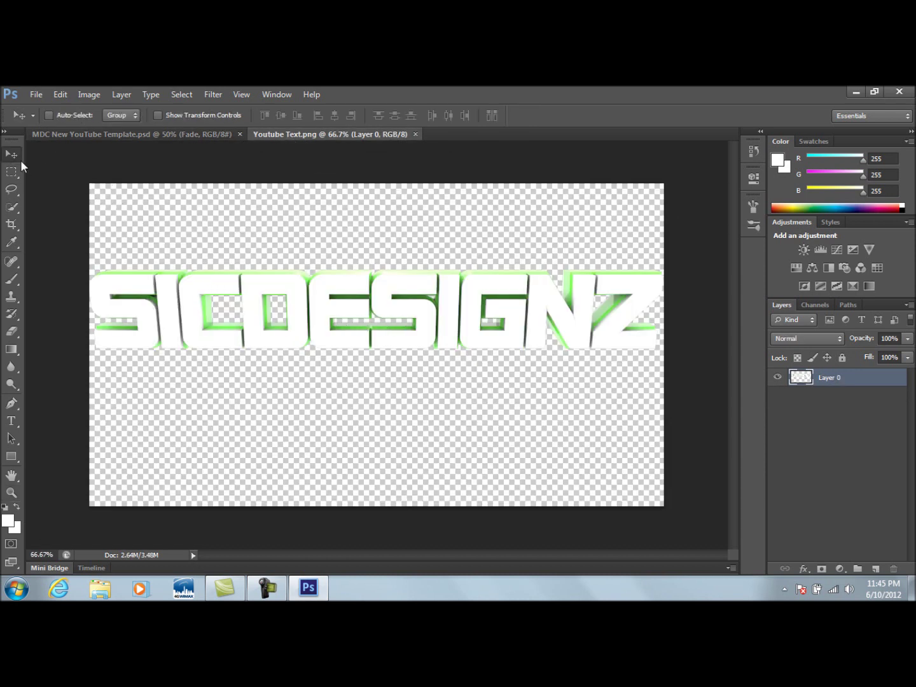
key("ctrl+a")
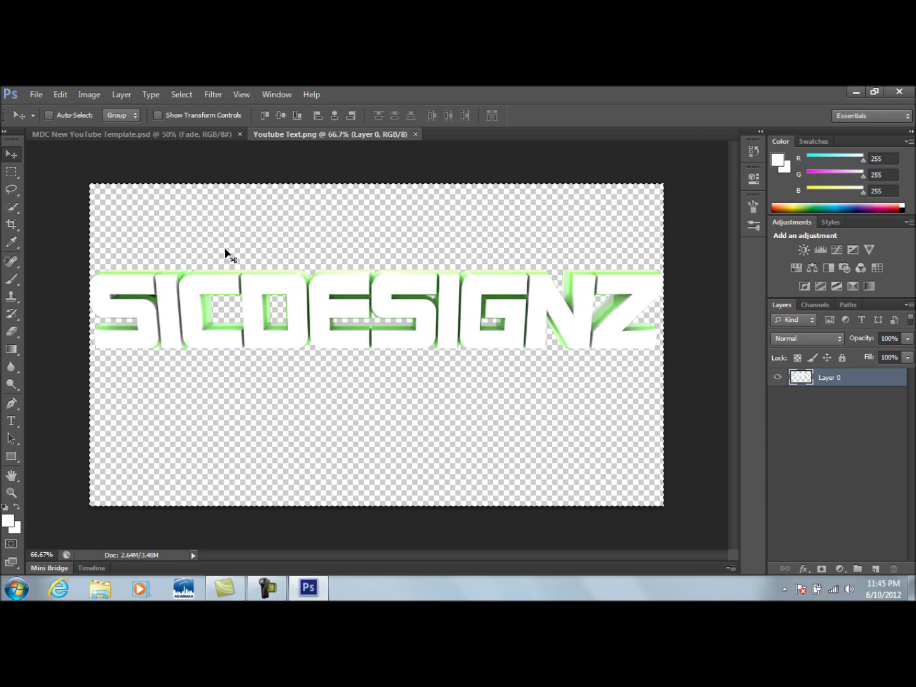
left_click_drag(315, 212, 367, 323)
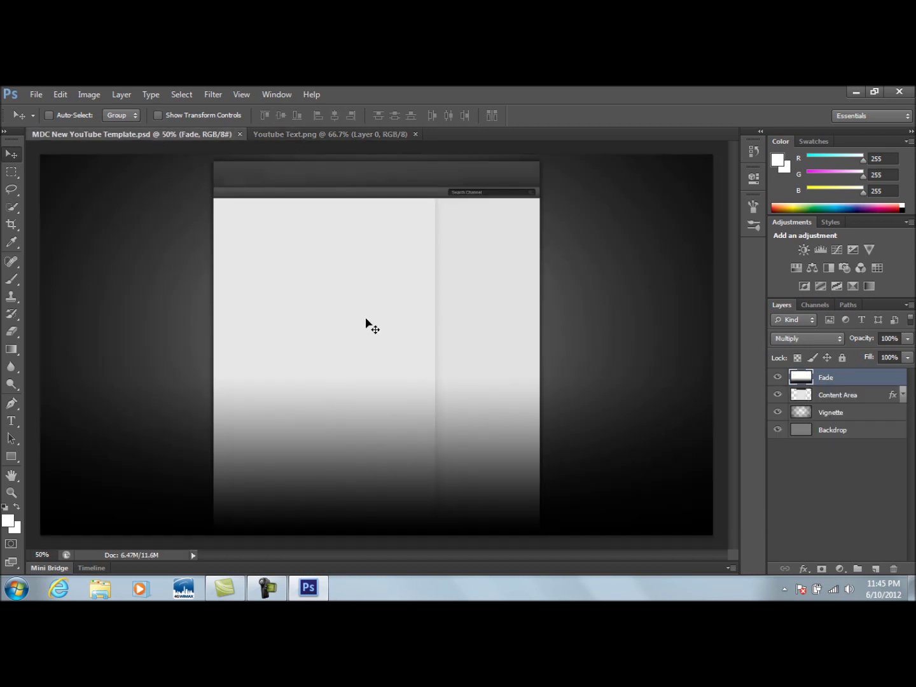
left_click_drag(367, 324, 366, 324)
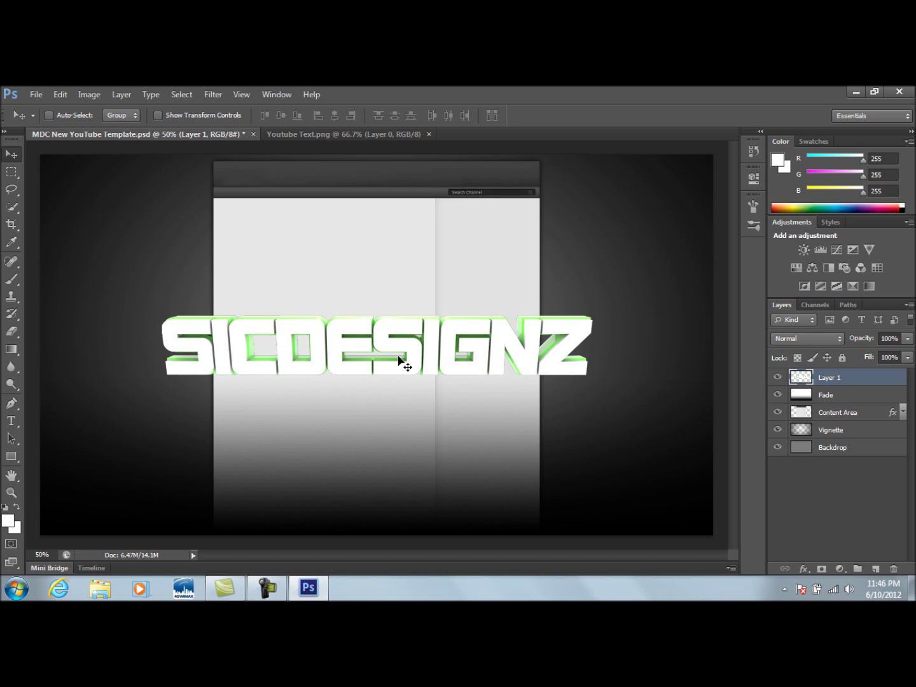
Step: Free-transform the SICDESIGNZ text layer and rotate it -90° so it runs vertically
key("ctrl+t")
left_click_drag(444, 341, 370, 314)
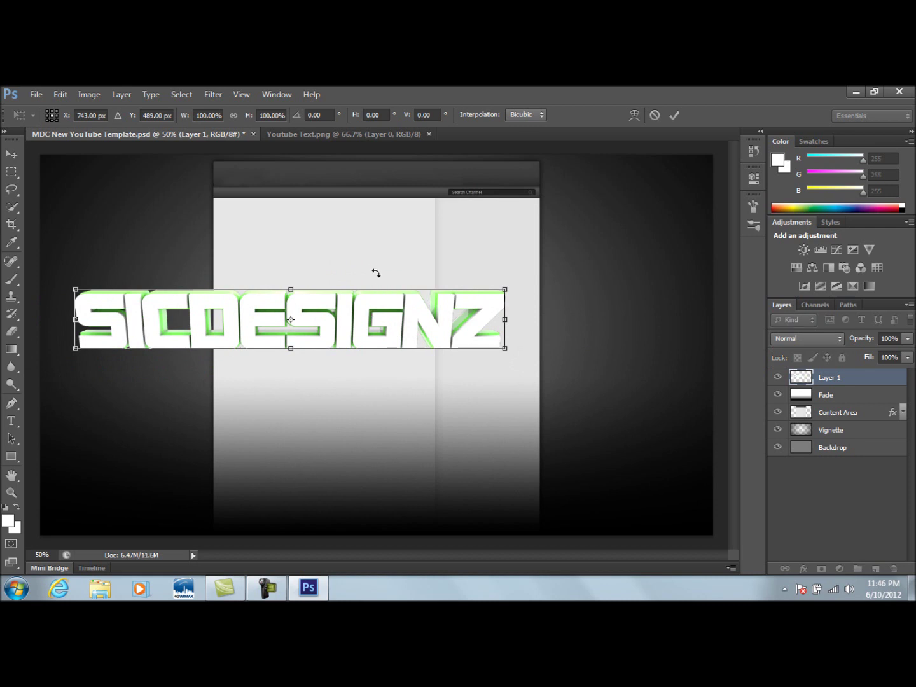
left_click_drag(386, 271, 259, 242, "shift")
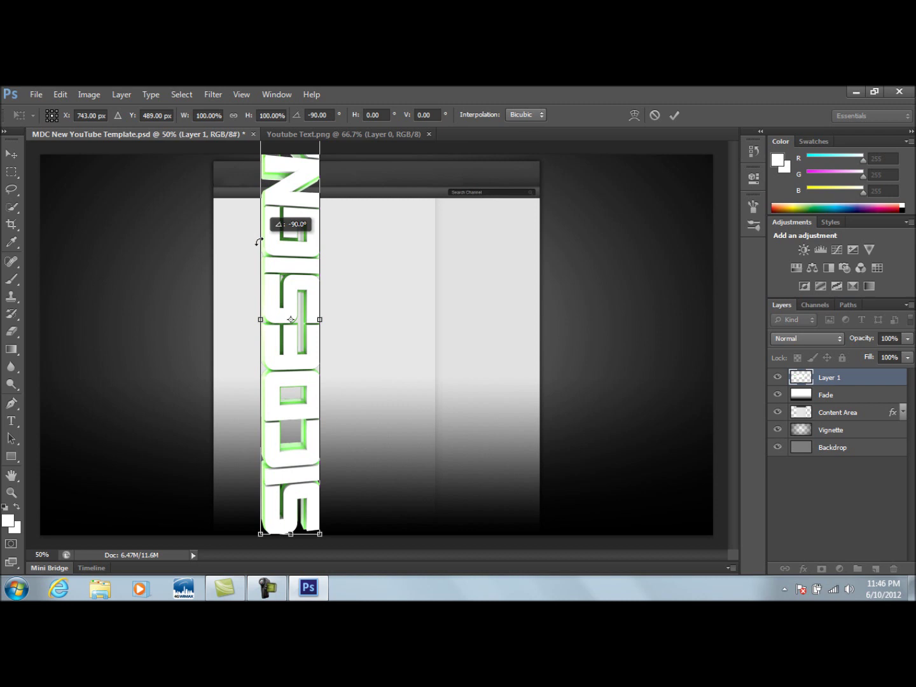
left_click_drag(259, 242, 259, 242, "shift")
Step: Scale the vertical text to about 77% width and 49% height, place it against the content area's left edge, and apply the transform
left_click_drag(293, 275, 296, 343)
left_click_drag(260, 170, 193, 226)
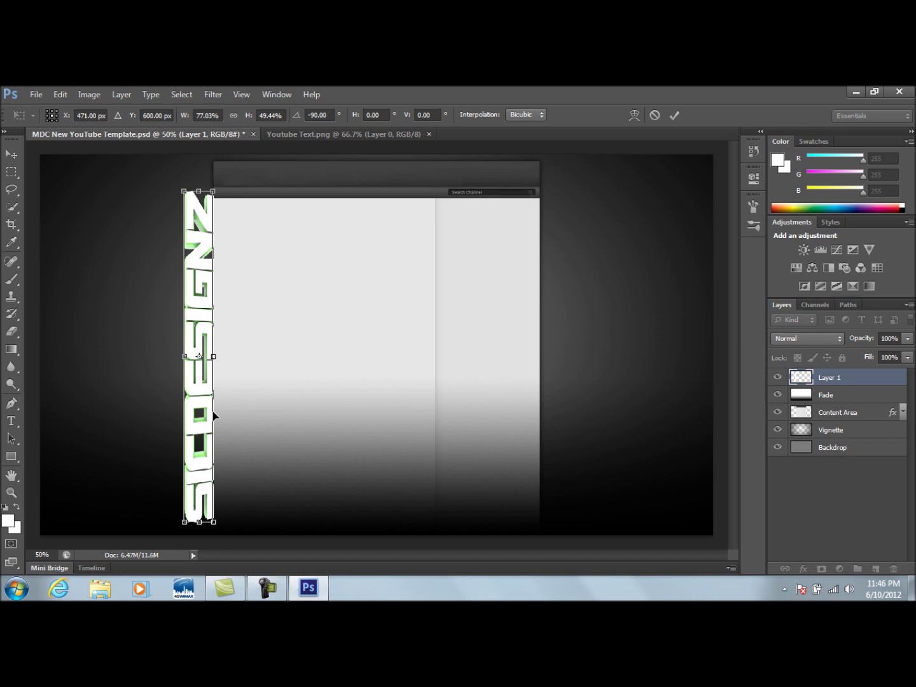
left_click(9, 159)
left_click(389, 283)
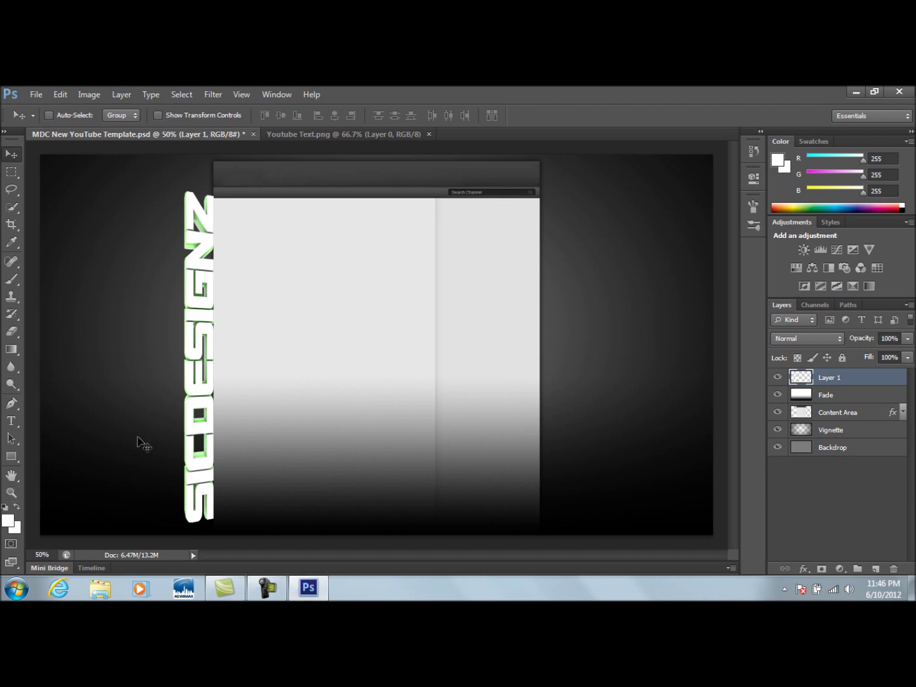
Step: Zoom in to 200% on the upper-left corner of the content area's header and activate the Type tool
left_click(10, 492)
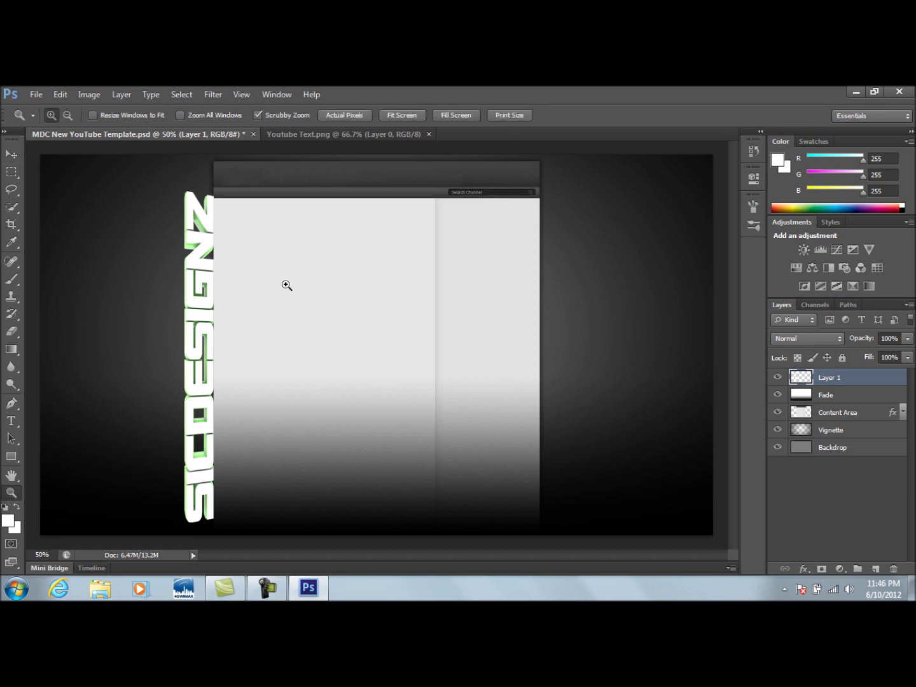
left_click(274, 157)
left_click(283, 157)
left_click(286, 161)
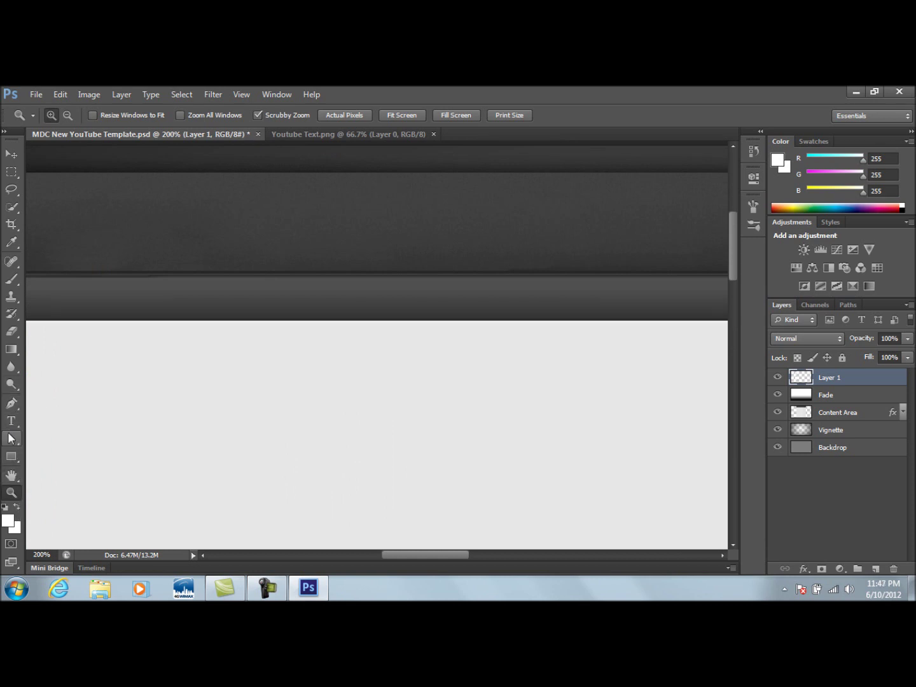
left_click(17, 438)
left_click(18, 420)
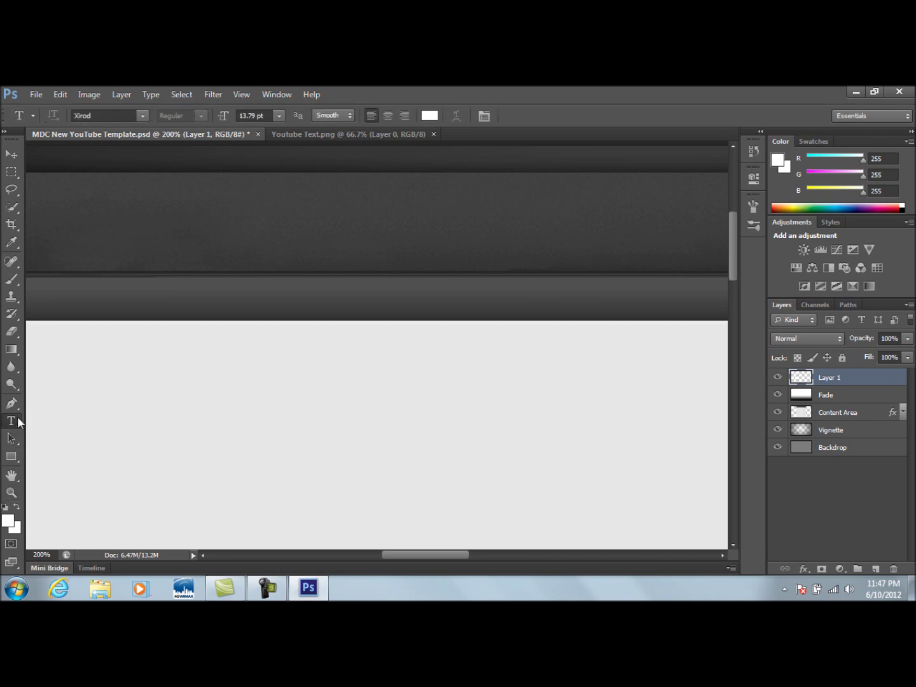
left_click_drag(17, 420, 38, 417)
mouse_move(394, 553)
left_mouse_down()
mouse_move(362, 551)
mouse_move(384, 547)
left_mouse_up()
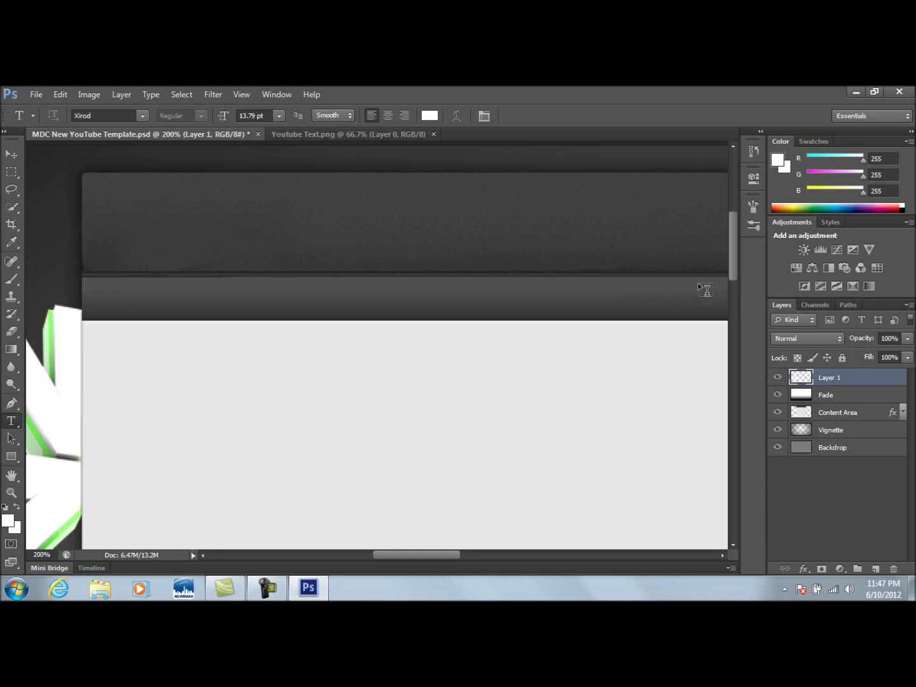
left_click_drag(730, 270, 731, 243)
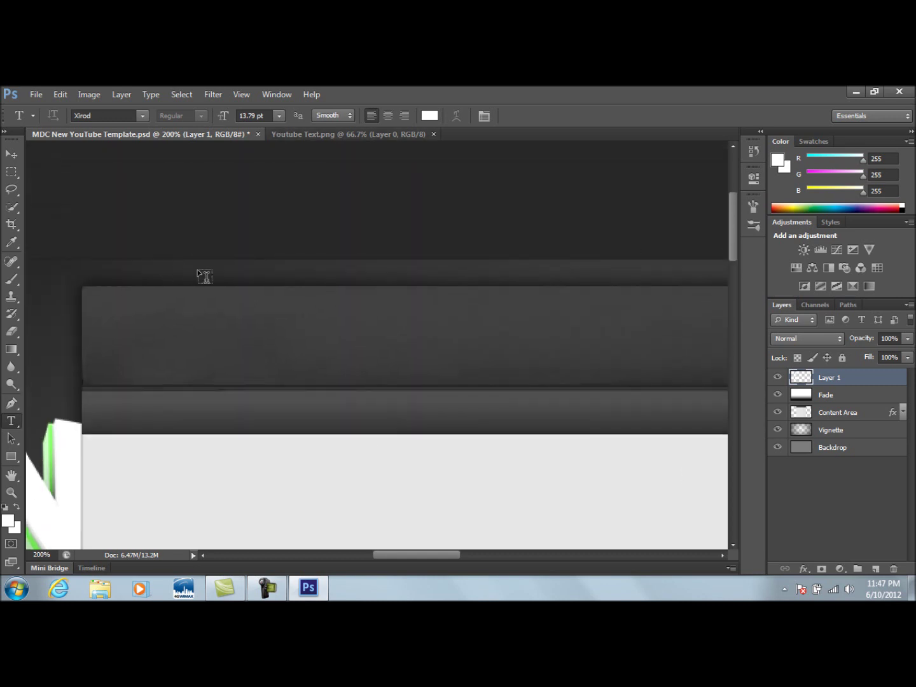
left_click(220, 268)
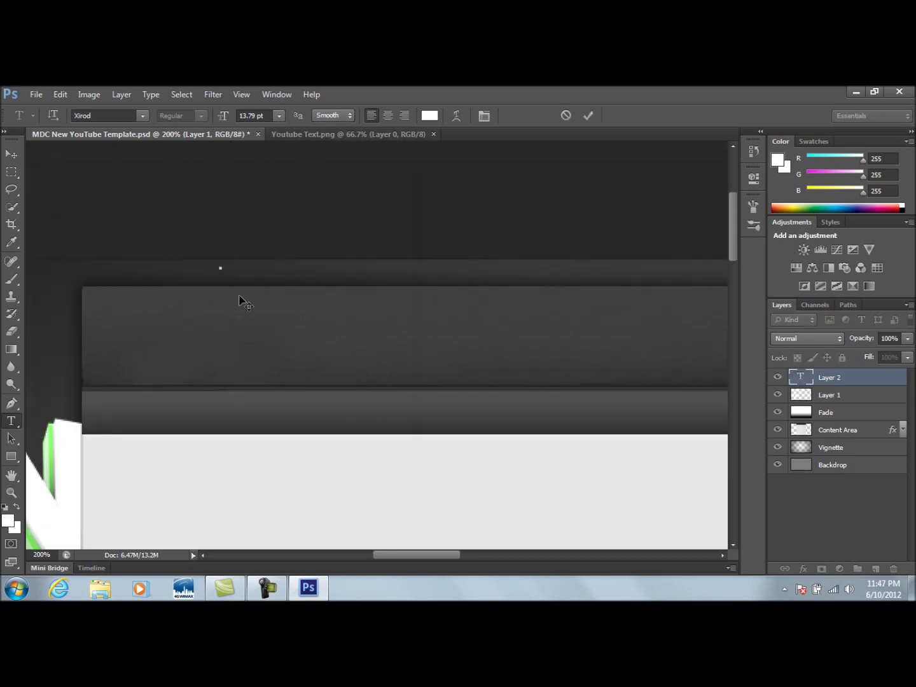
left_click(60, 94)
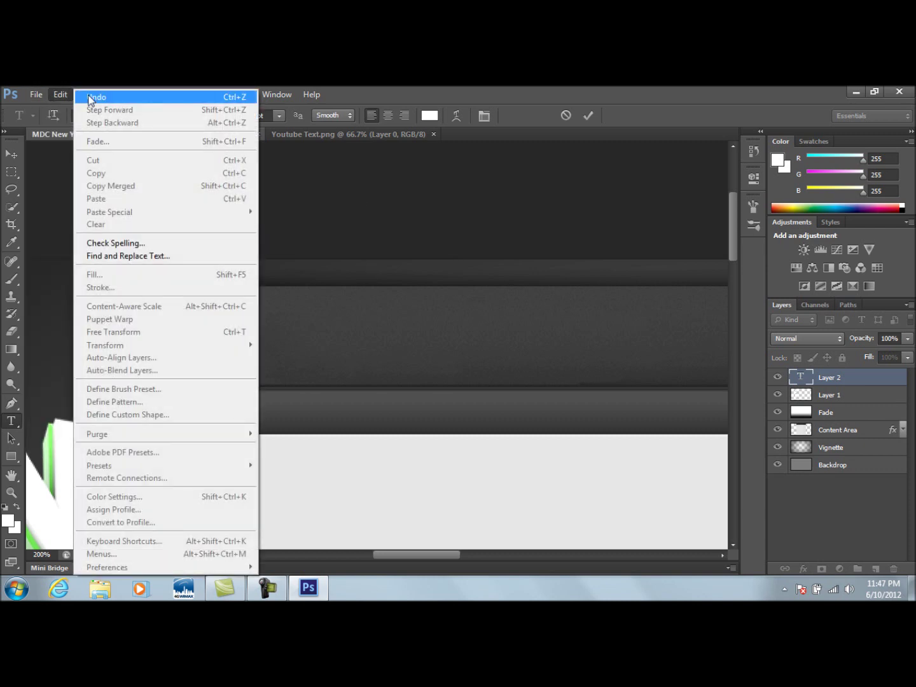
left_click(77, 99)
left_click(59, 94)
key("Escape")
left_click(811, 377)
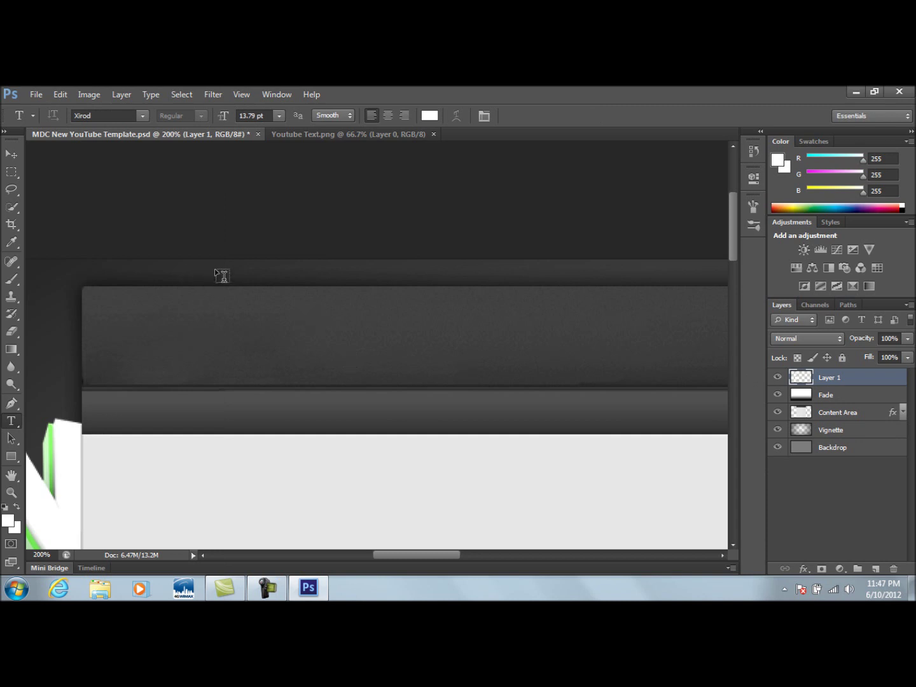
left_click(180, 276)
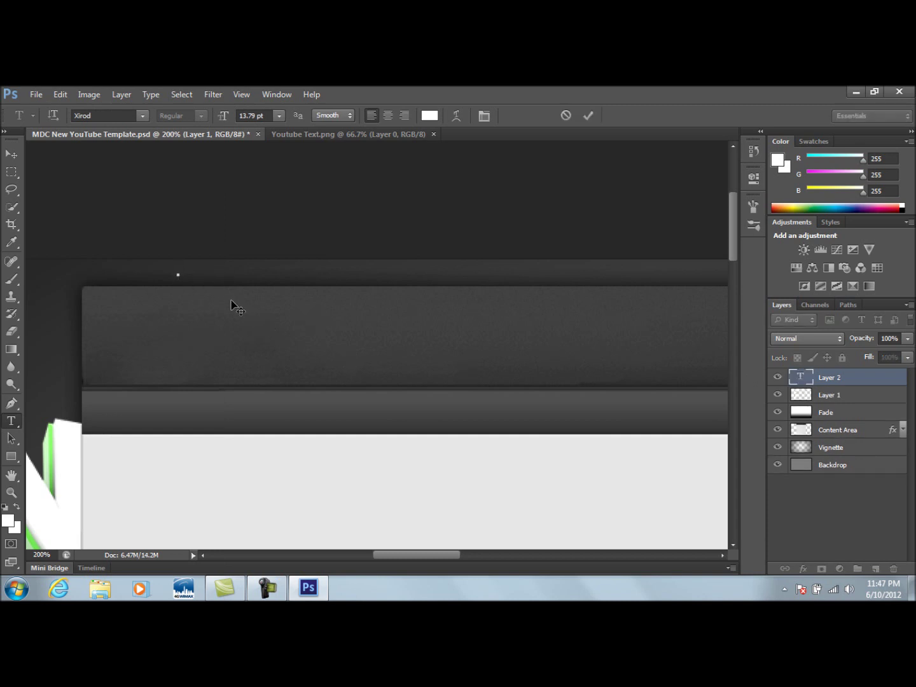
left_click(60, 94)
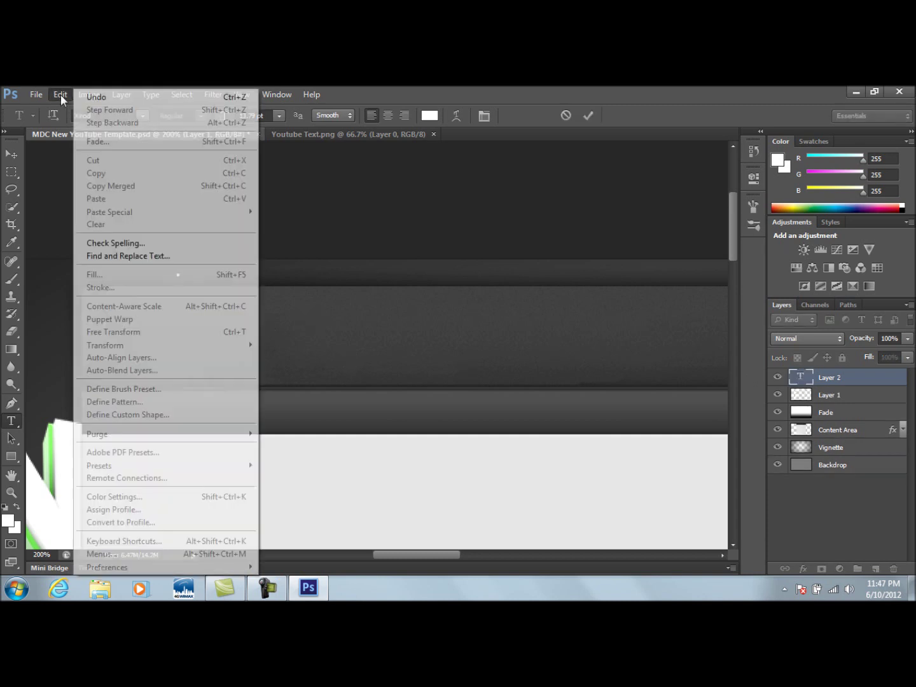
left_click(880, 379)
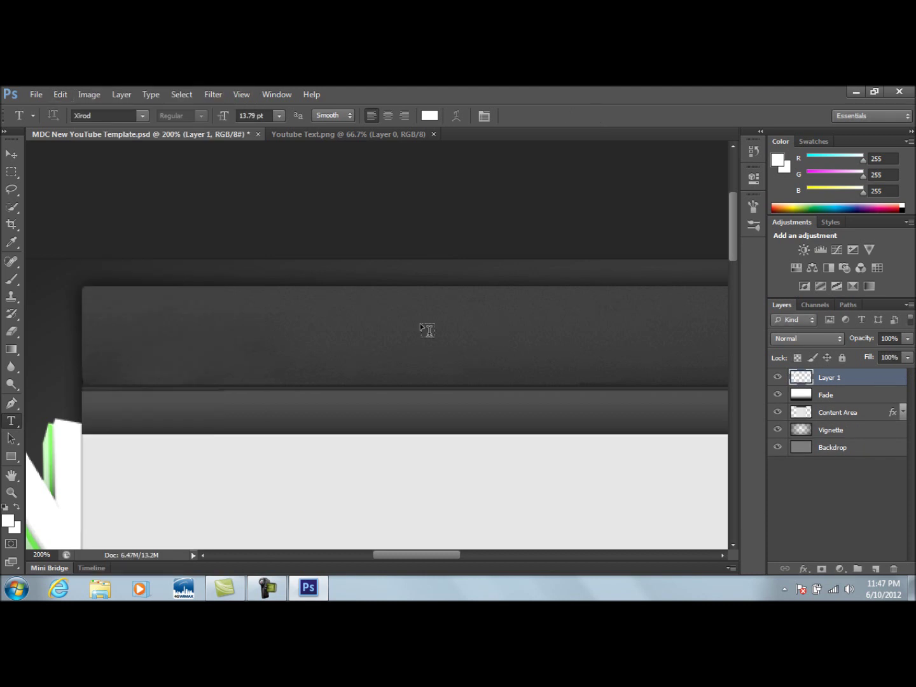
Step: Start a text line just above the left end of the content area's header and open its font size choices
left_click(171, 272)
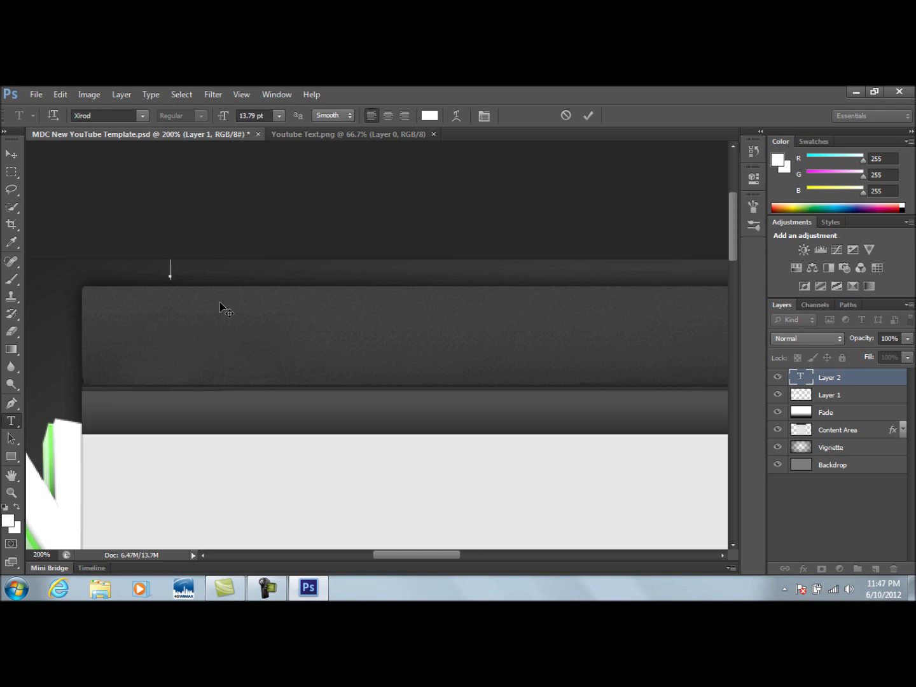
left_click(278, 116)
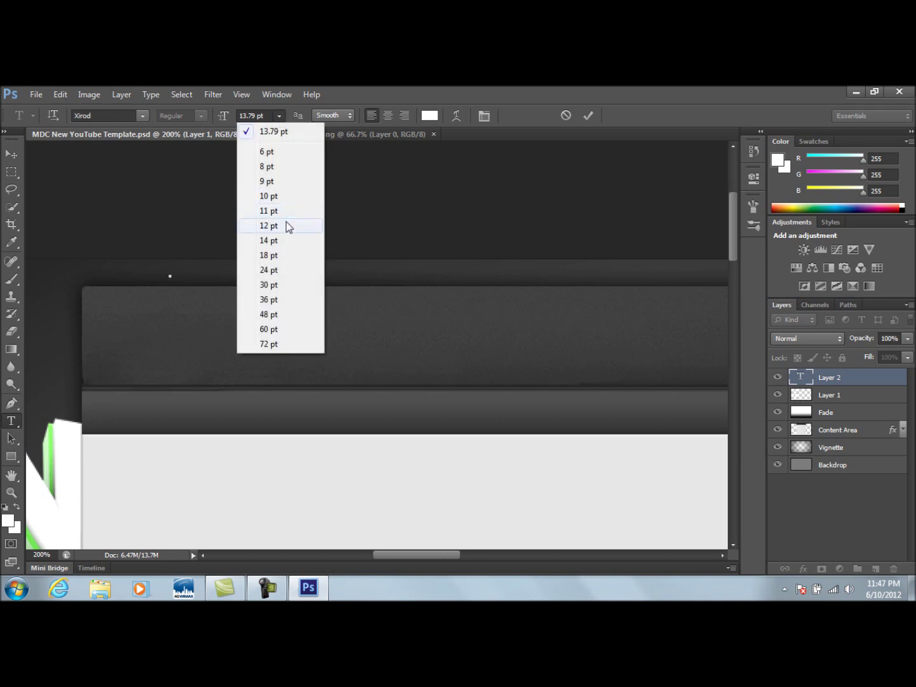